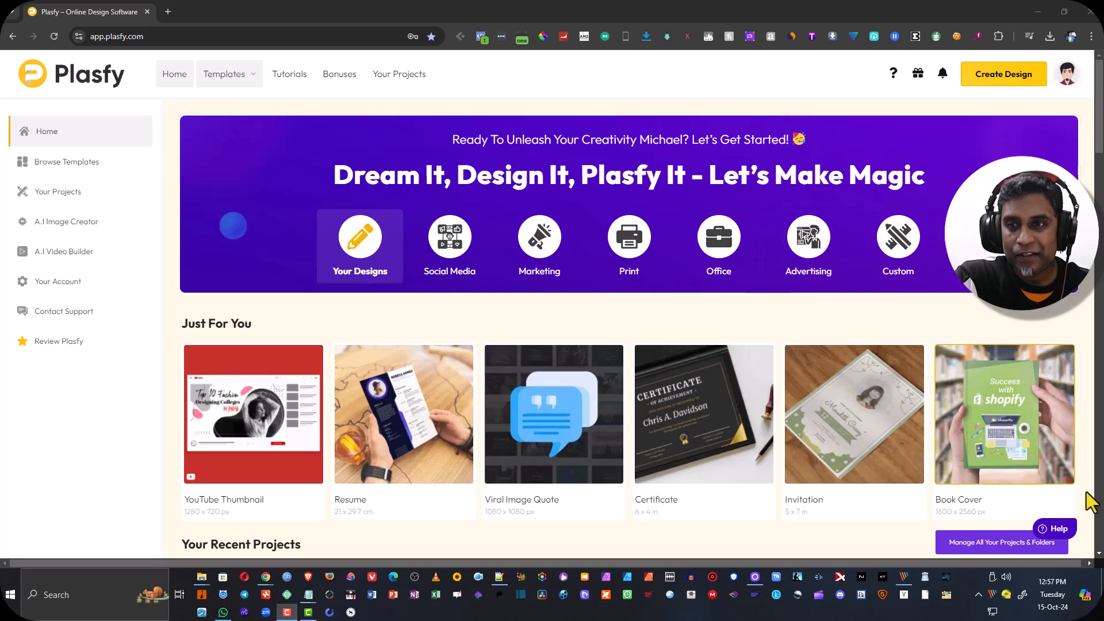
Step: Start a 1600 x 2560 Book Cover design from Just For You, then return to the home tab
{"action": "scroll", "coordinate": [398, 400], "scroll_direction": "down", "scroll_amount": 1}
{"action": "scroll", "coordinate": [396, 400], "scroll_direction": "up", "scroll_amount": 1}
{"action": "scroll", "coordinate": [396, 397], "scroll_direction": "down", "scroll_amount": 5}
{"action": "scroll", "coordinate": [400, 403], "scroll_direction": "up", "scroll_amount": 5}
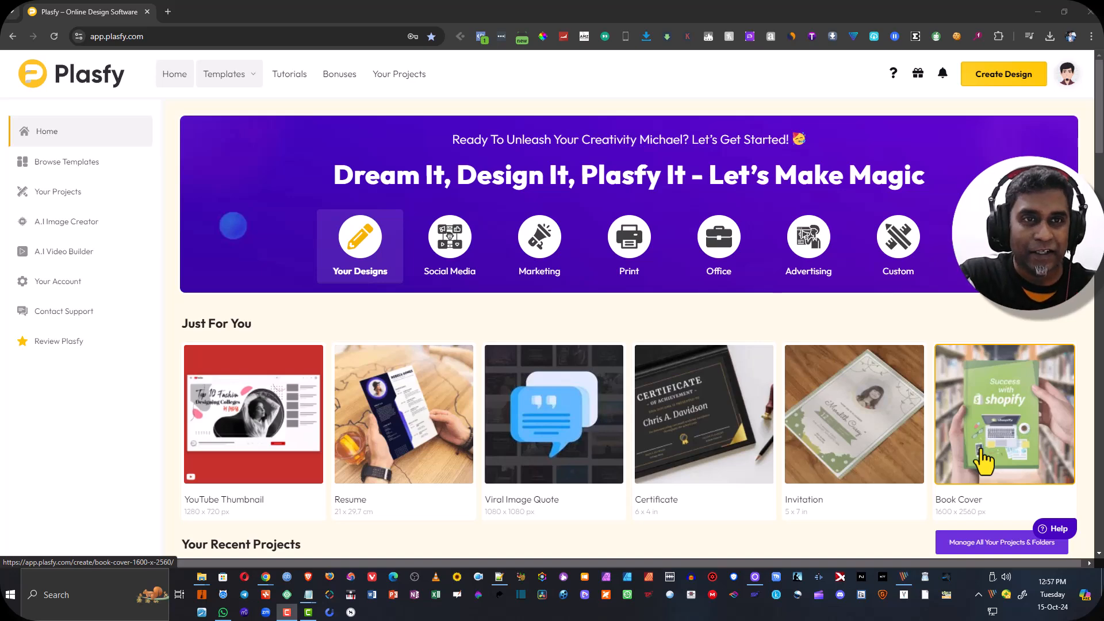
{"action": "left_click", "coordinate": [1023, 413]}
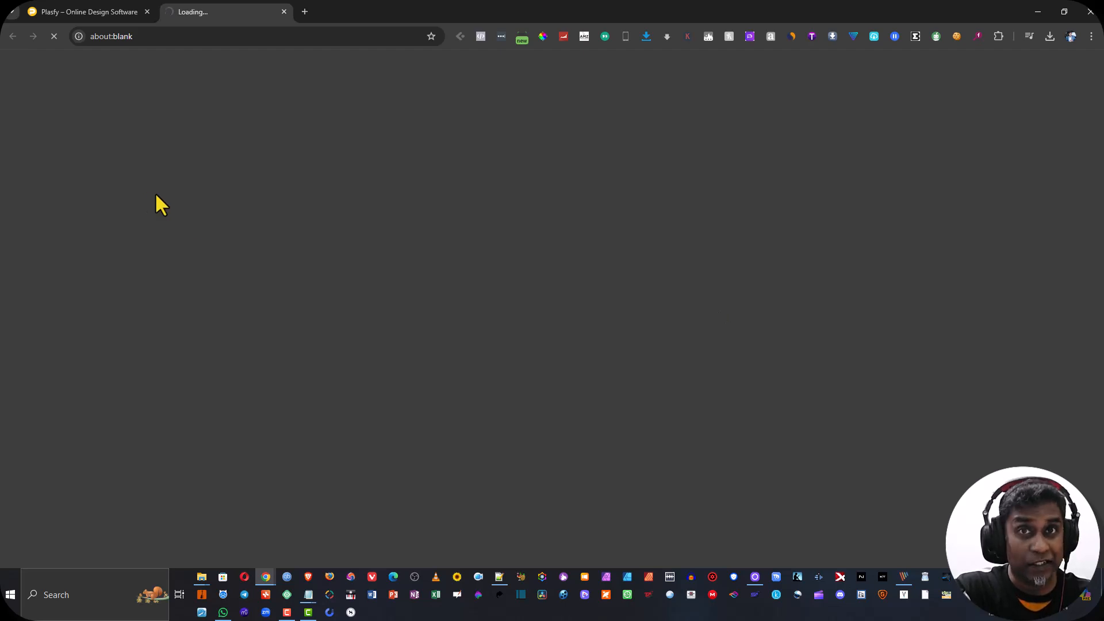
{"action": "left_click", "coordinate": [75, 12]}
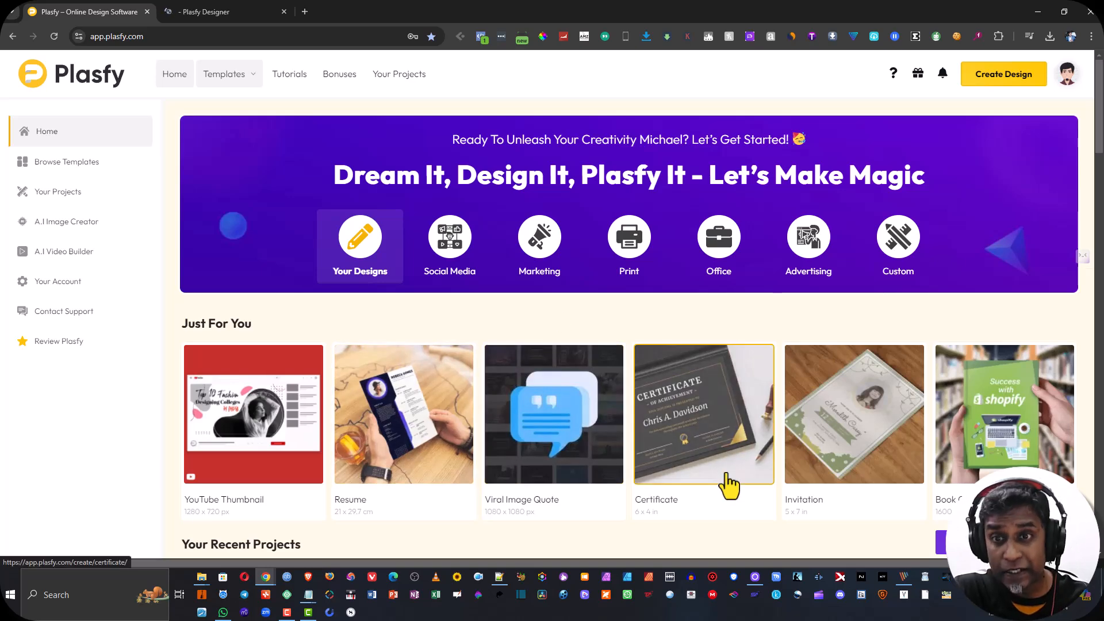
Step: Switch to the Book Cover designer tab and scroll the templates down to Online Business
{"action": "left_click", "coordinate": [216, 12]}
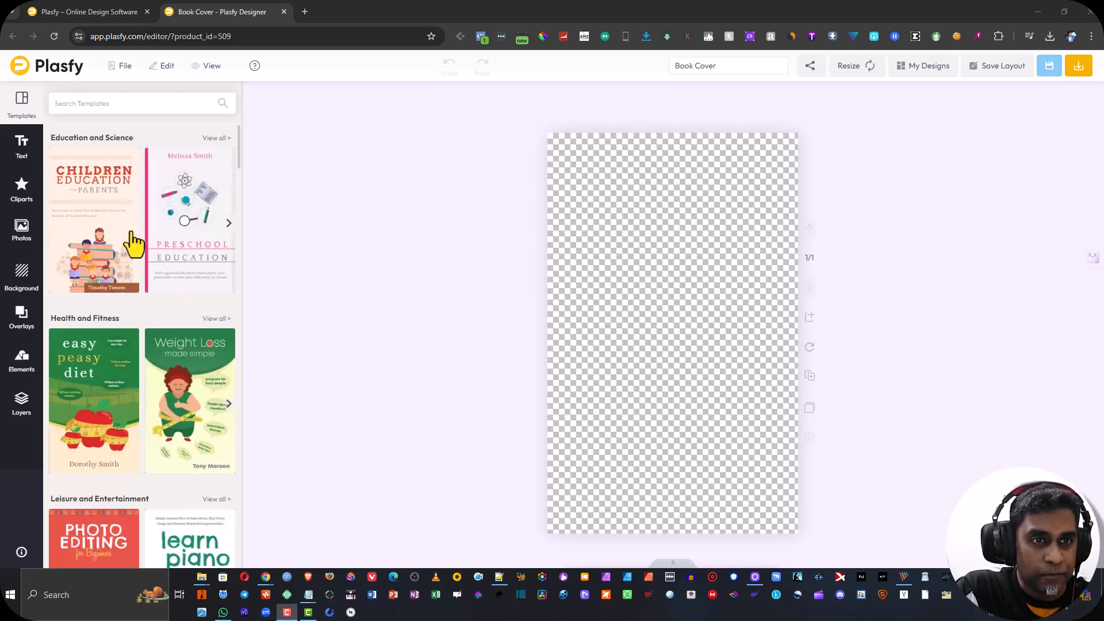
{"action": "scroll", "coordinate": [131, 240], "scroll_direction": "down", "scroll_amount": 2}
{"action": "scroll", "coordinate": [131, 240], "scroll_direction": "up", "scroll_amount": 2}
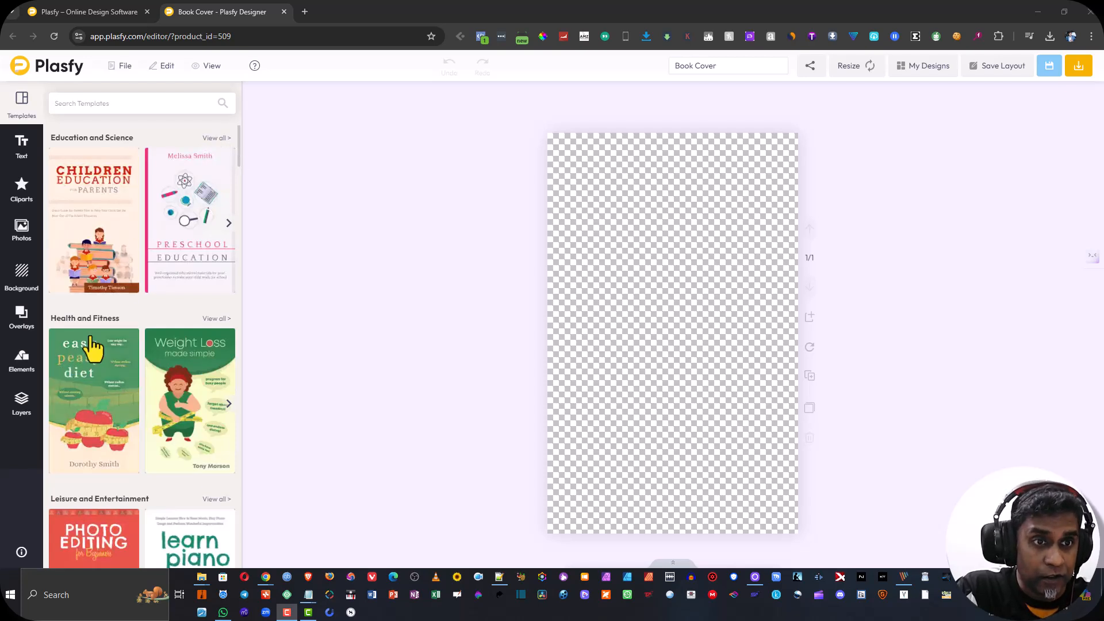
{"action": "scroll", "coordinate": [119, 343], "scroll_direction": "down", "scroll_amount": 2}
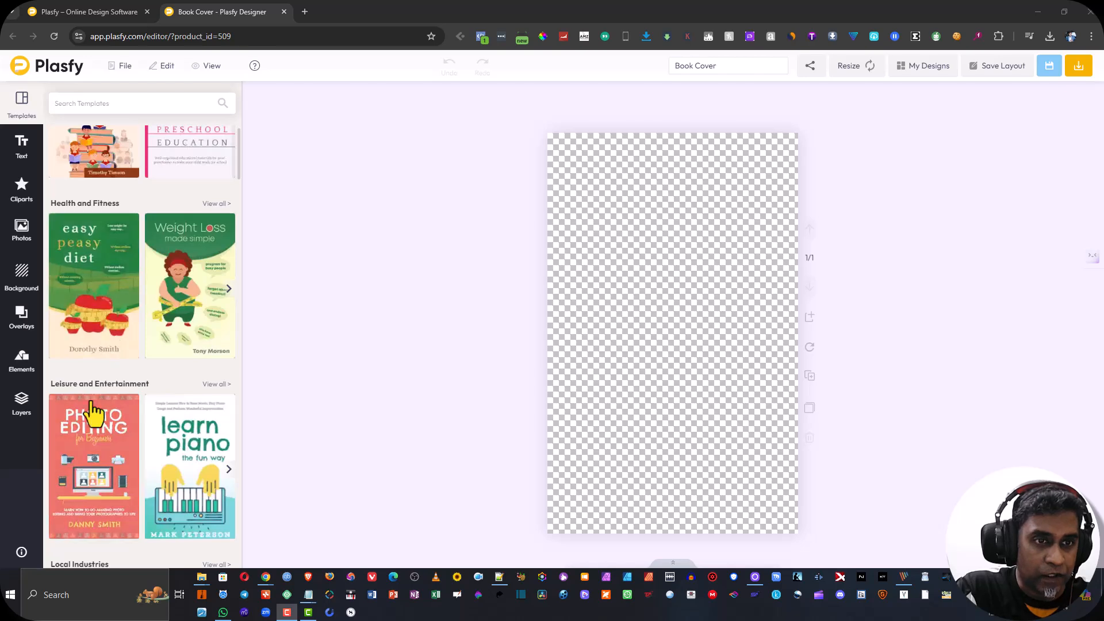
{"action": "scroll", "coordinate": [149, 377], "scroll_direction": "down", "scroll_amount": 2}
{"action": "scroll", "coordinate": [150, 376], "scroll_direction": "down", "scroll_amount": 1}
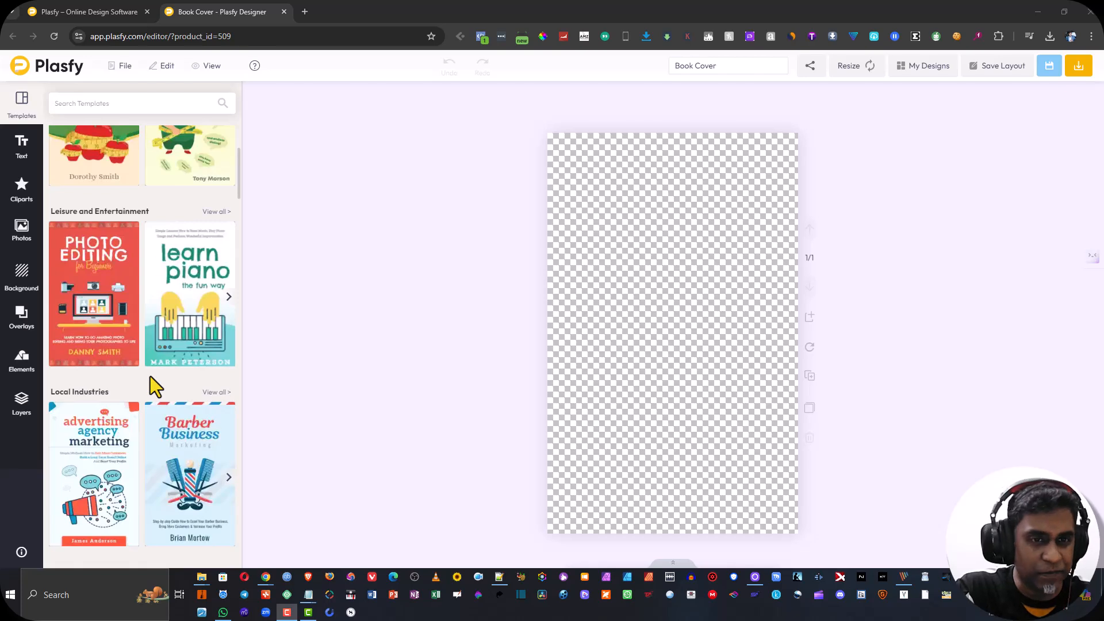
{"action": "scroll", "coordinate": [151, 370], "scroll_direction": "down", "scroll_amount": 3}
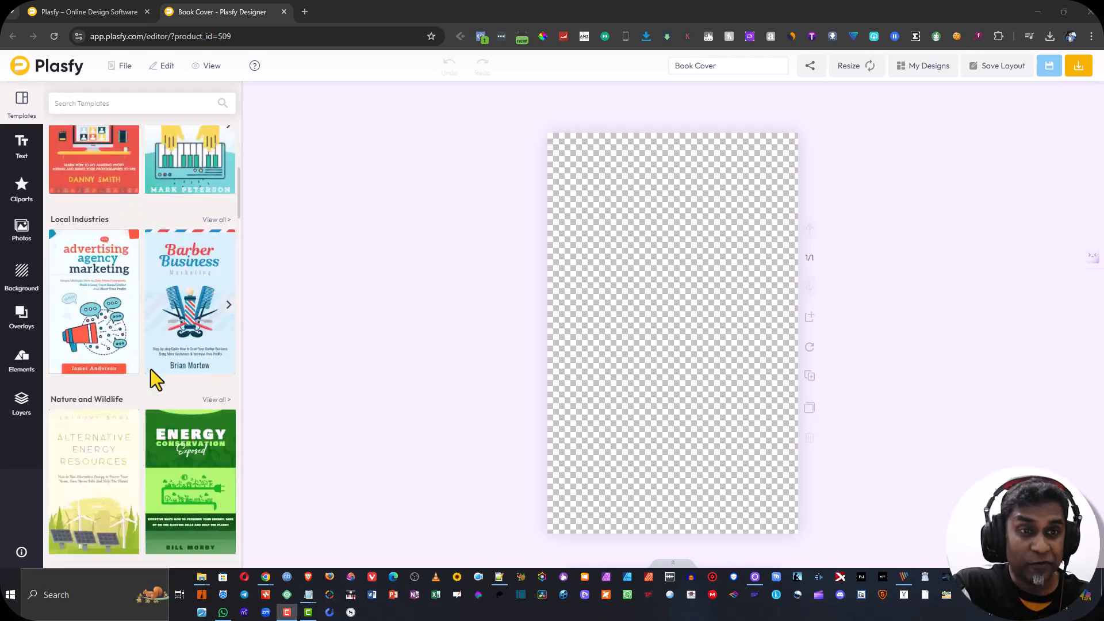
{"action": "scroll", "coordinate": [150, 369], "scroll_direction": "down", "scroll_amount": 3}
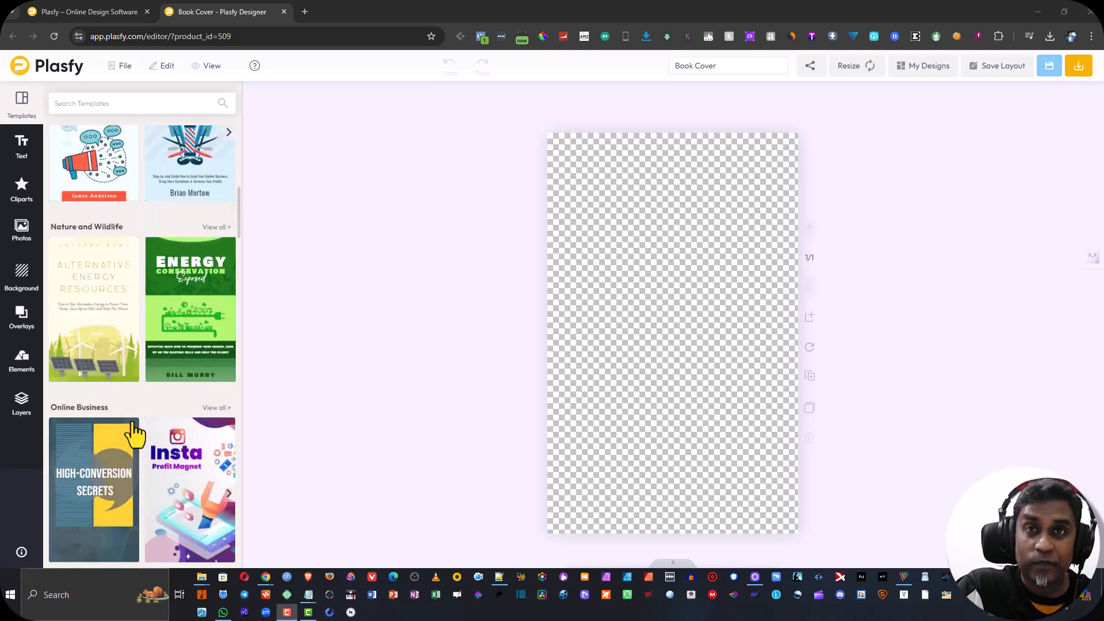
Step: View all Online Business templates and browse them, such as Paid Surveys and Video Marketing
{"action": "left_click", "coordinate": [214, 408]}
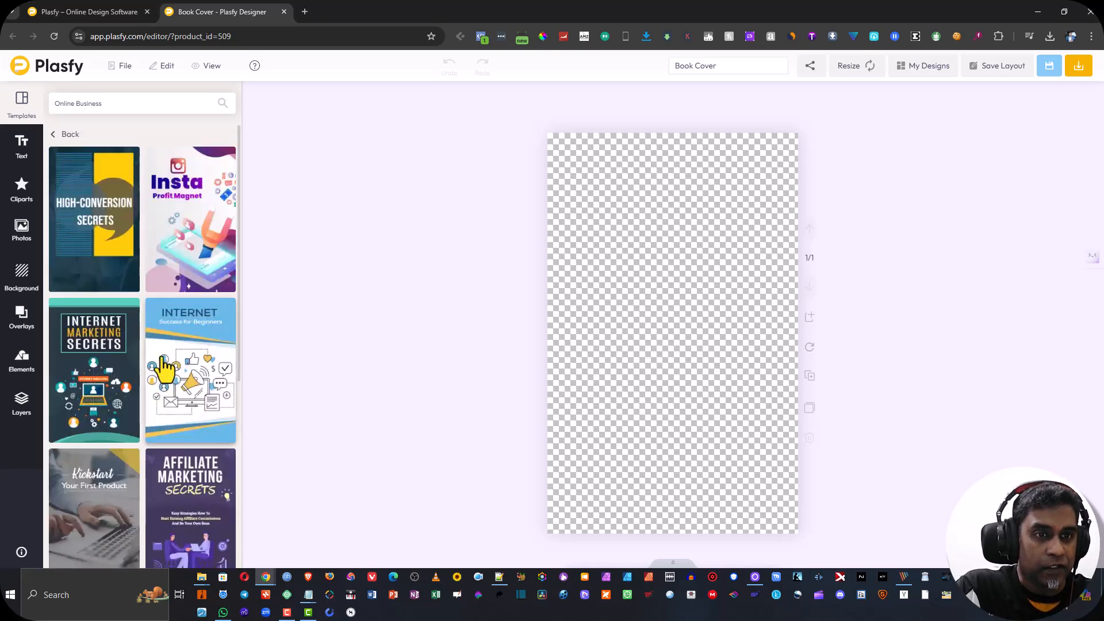
{"action": "scroll", "coordinate": [165, 369], "scroll_direction": "down", "scroll_amount": 3}
{"action": "scroll", "coordinate": [165, 368], "scroll_direction": "down", "scroll_amount": 15}
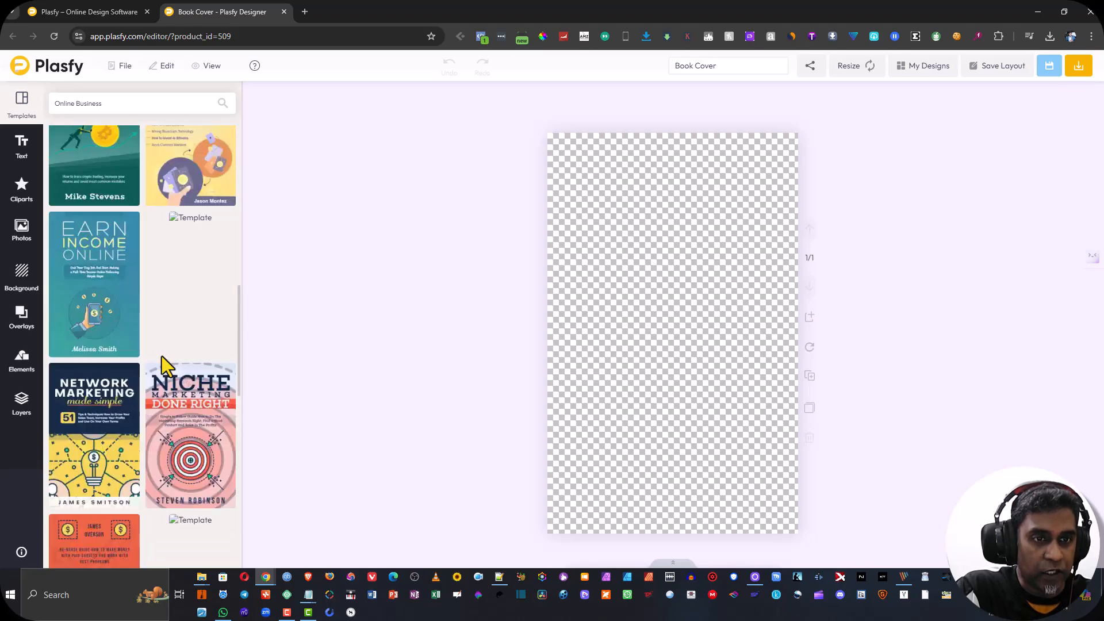
{"action": "scroll", "coordinate": [163, 359], "scroll_direction": "down", "scroll_amount": 15}
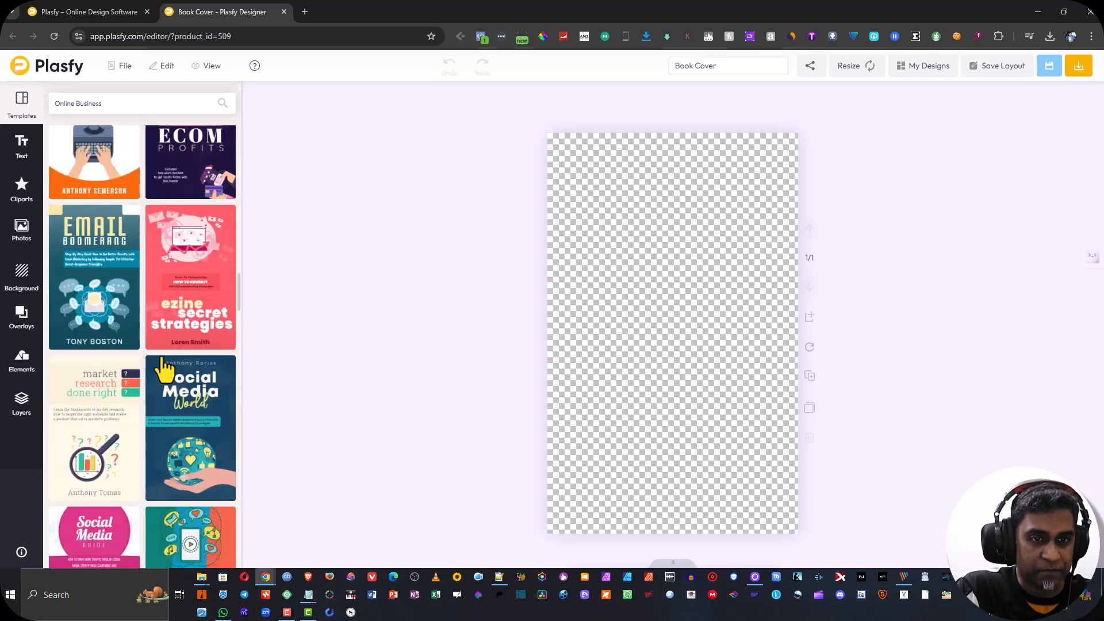
{"action": "scroll", "coordinate": [162, 362], "scroll_direction": "down", "scroll_amount": 15}
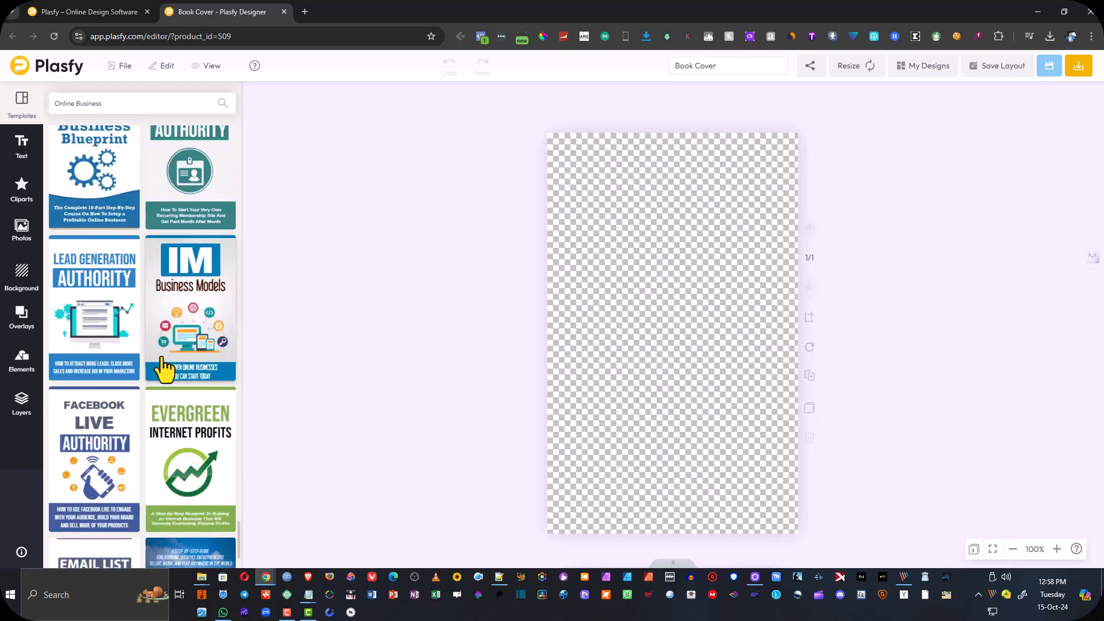
{"action": "scroll", "coordinate": [164, 368], "scroll_direction": "up", "scroll_amount": 5}
{"action": "scroll", "coordinate": [165, 368], "scroll_direction": "up", "scroll_amount": 15}
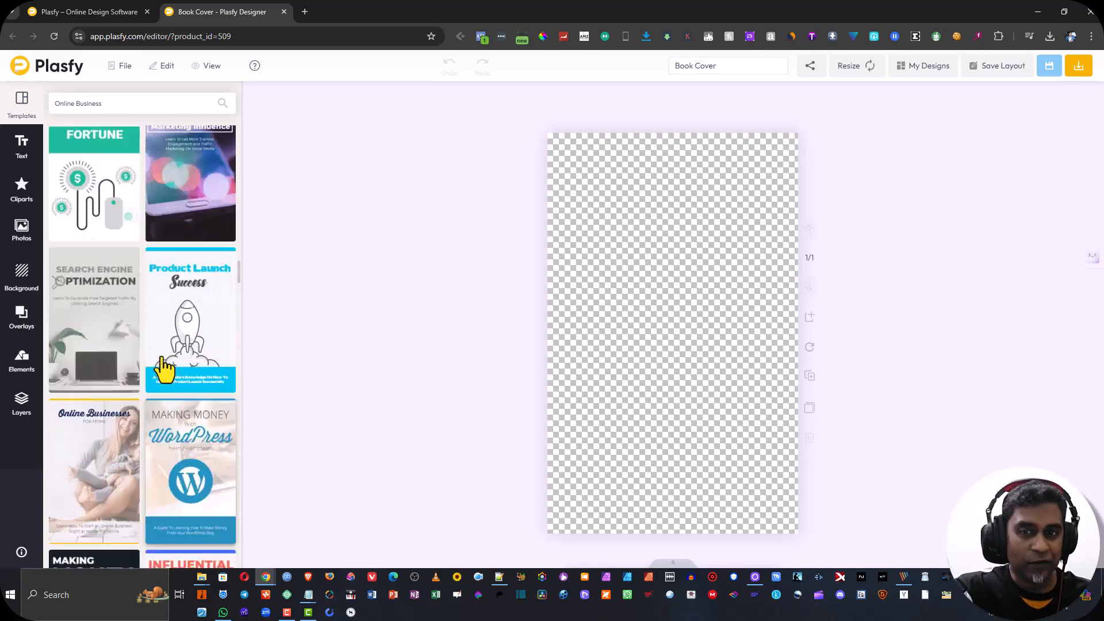
{"action": "scroll", "coordinate": [164, 369], "scroll_direction": "up", "scroll_amount": 1}
{"action": "scroll", "coordinate": [164, 369], "scroll_direction": "down", "scroll_amount": 5}
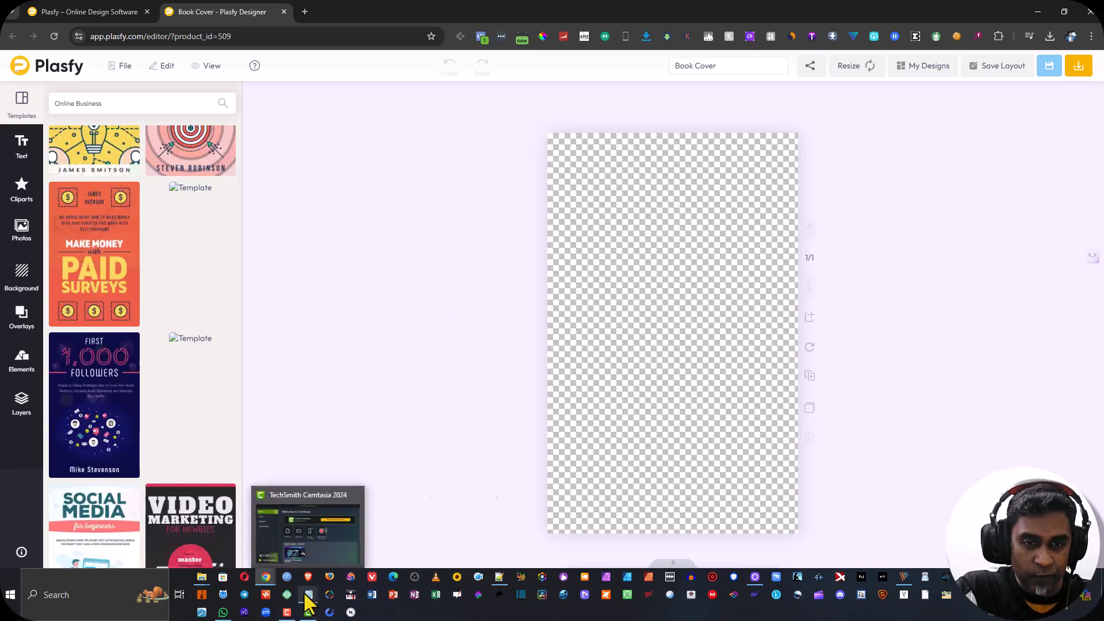
Step: Bring the Notepad title notes forward and select the 'Digital Wealth Mastery' title line
{"action": "mouse_move", "coordinate": [309, 595]}
{"action": "left_click", "coordinate": [319, 544]}
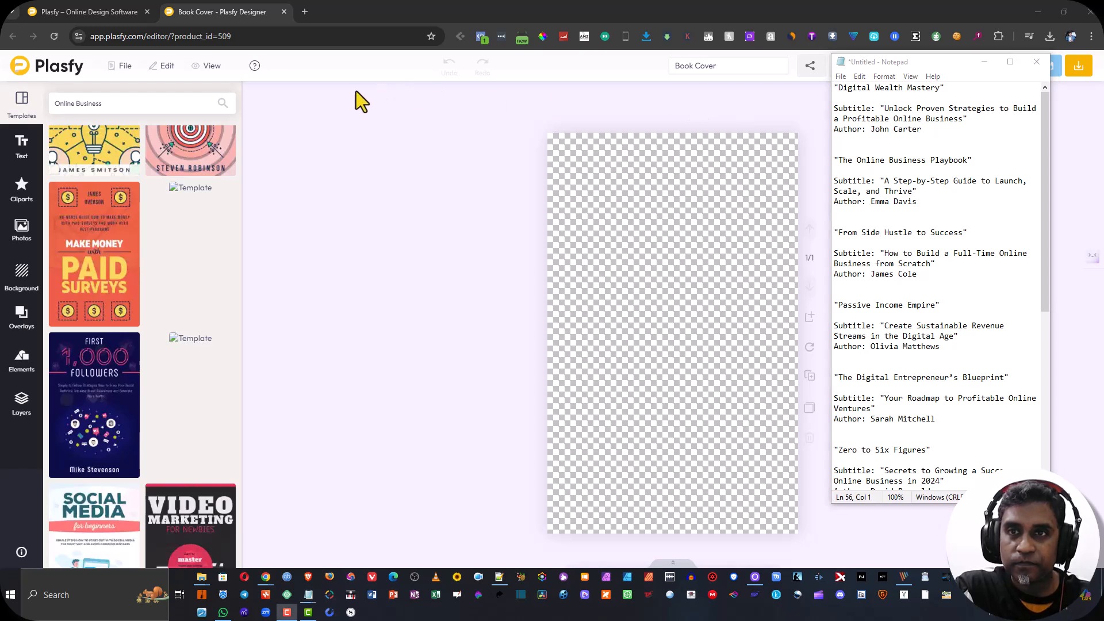
{"action": "left_click_drag", "start_coordinate": [838, 88], "coordinate": [935, 92]}
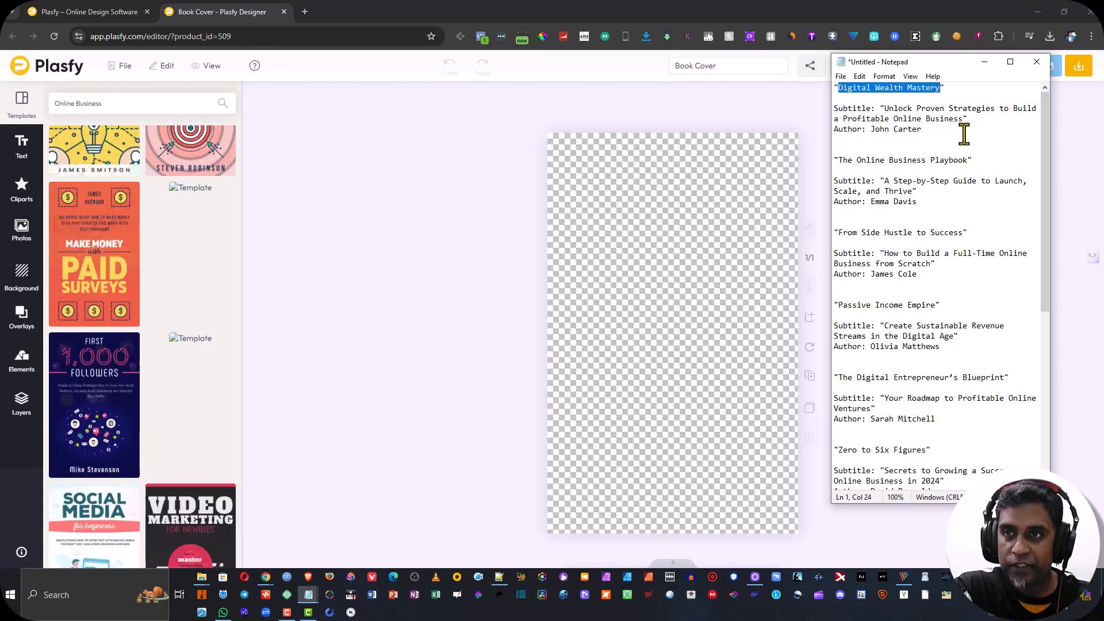
{"action": "left_click", "coordinate": [927, 126]}
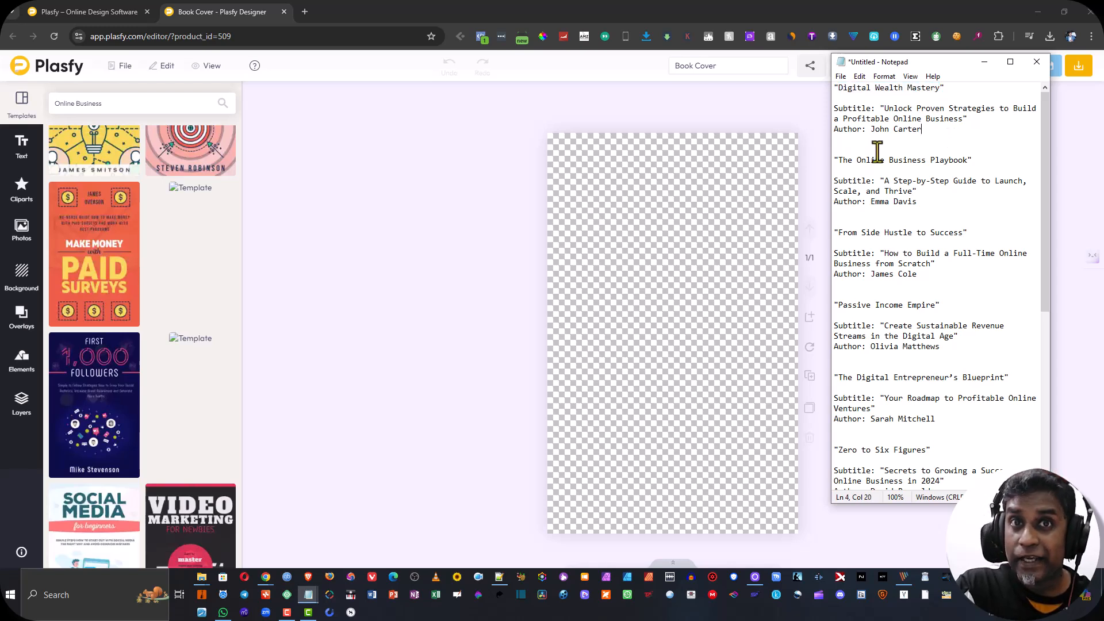
Step: Return to the Plasfy editor and scroll the Online Business templates back to the top
{"action": "left_click", "coordinate": [315, 188]}
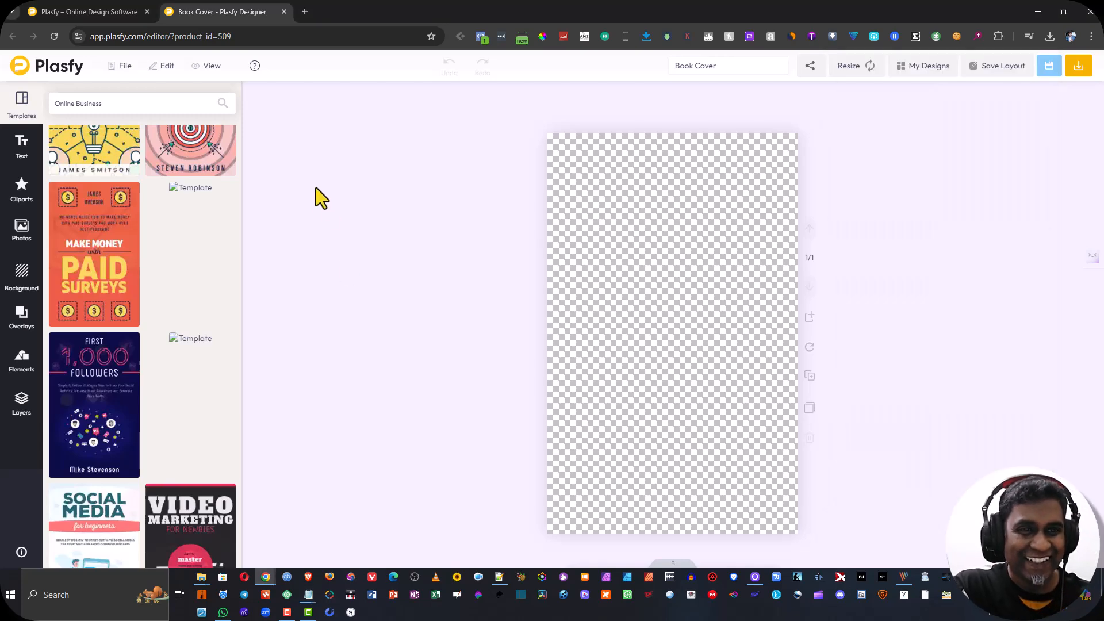
{"action": "scroll", "coordinate": [149, 322], "scroll_direction": "down", "scroll_amount": 3}
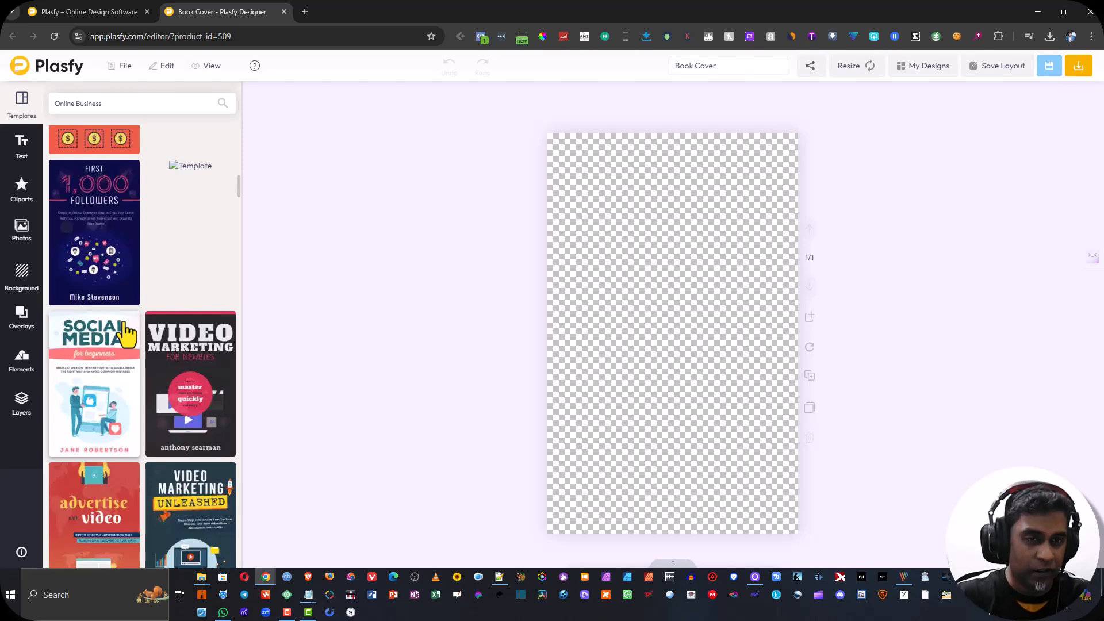
{"action": "scroll", "coordinate": [212, 259], "scroll_direction": "up", "scroll_amount": 5}
{"action": "scroll", "coordinate": [213, 260], "scroll_direction": "up", "scroll_amount": 5}
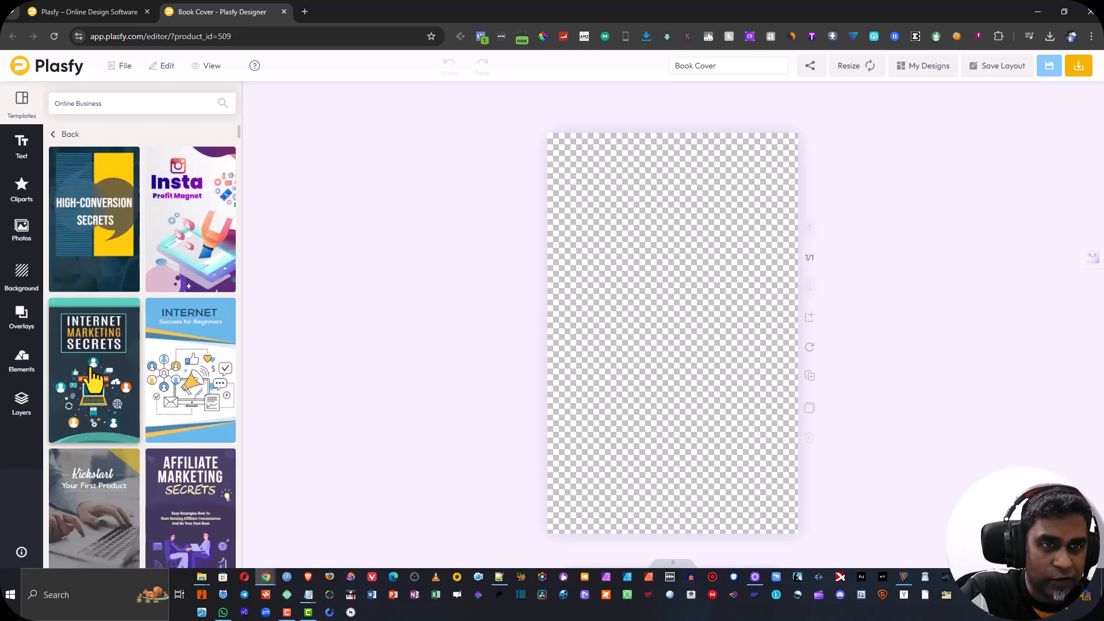
Step: Load the Internet Marketing Secrets template and add a blank second page
{"action": "left_click", "coordinate": [93, 380]}
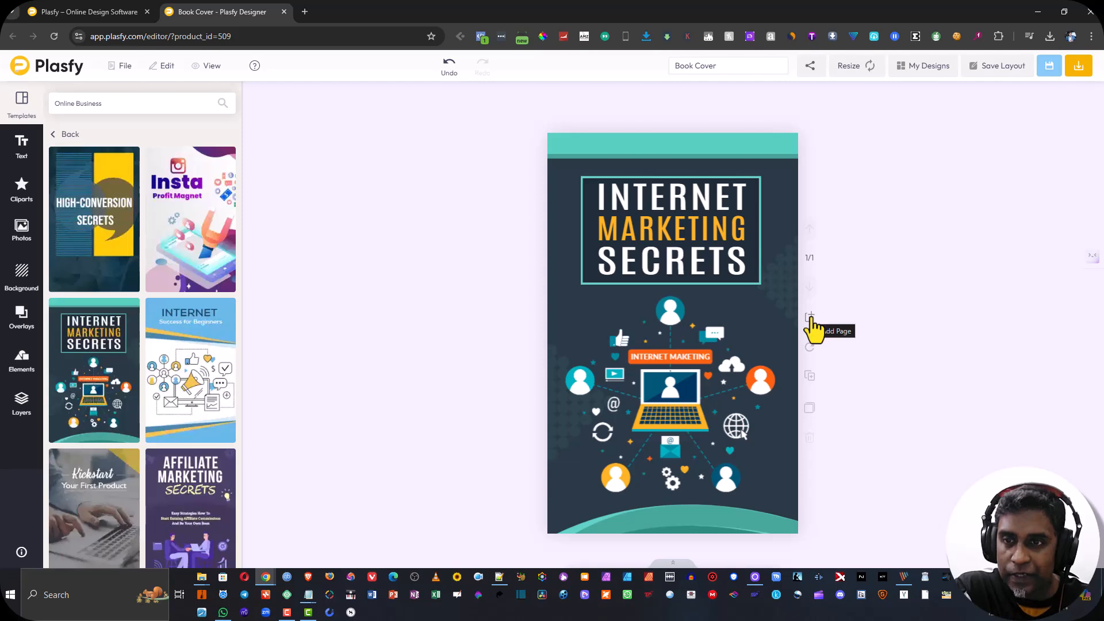
{"action": "left_click", "coordinate": [810, 318]}
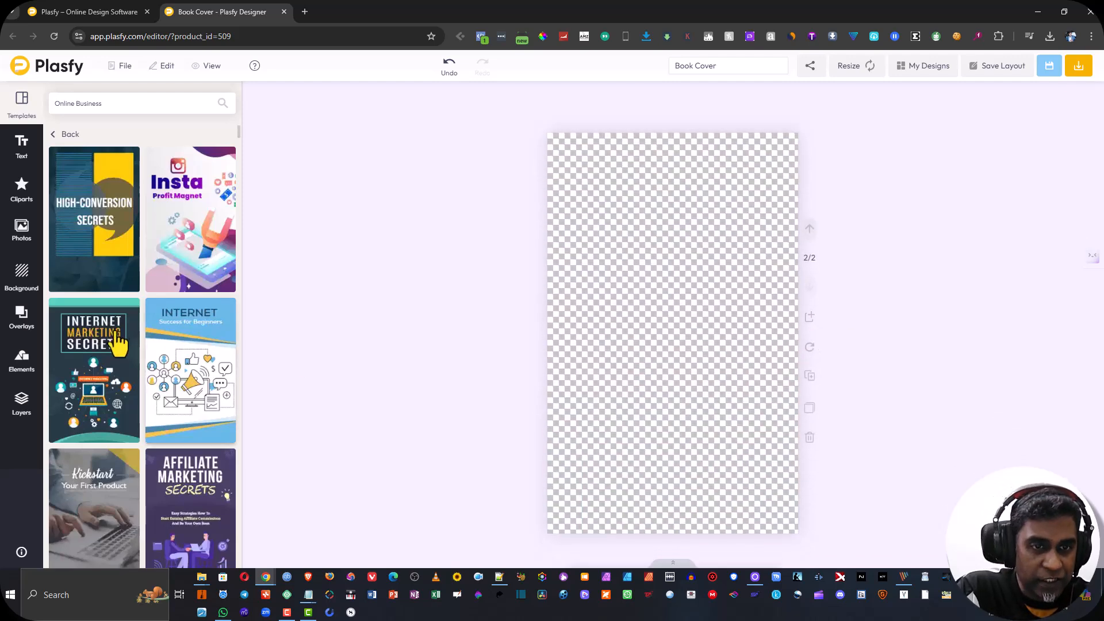
{"action": "scroll", "coordinate": [144, 333], "scroll_direction": "down", "scroll_amount": 3}
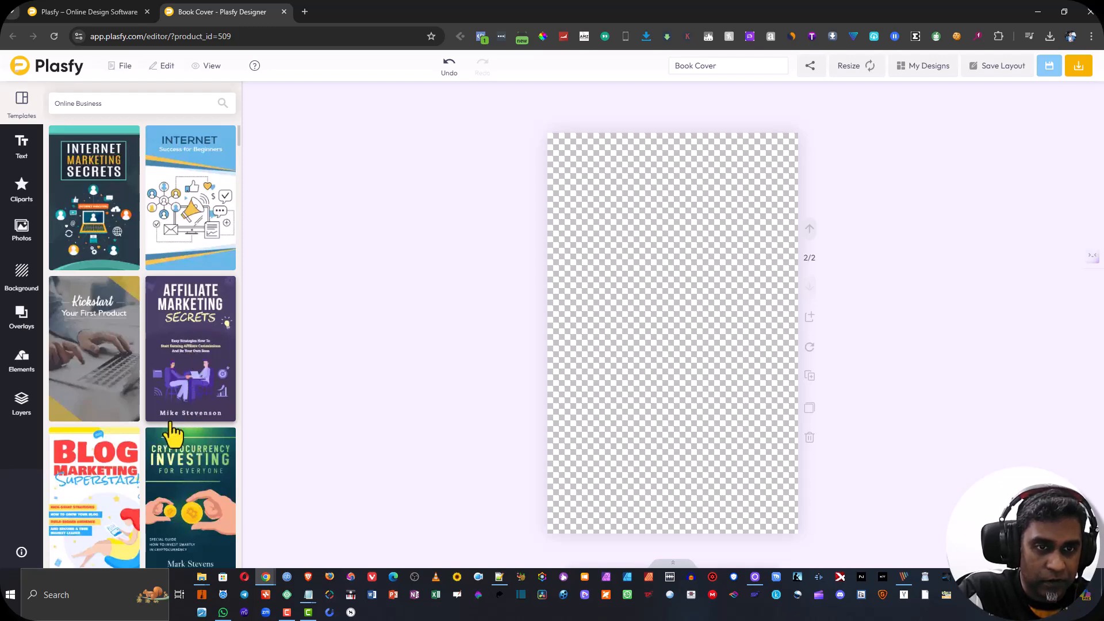
{"action": "scroll", "coordinate": [155, 406], "scroll_direction": "down", "scroll_amount": 3}
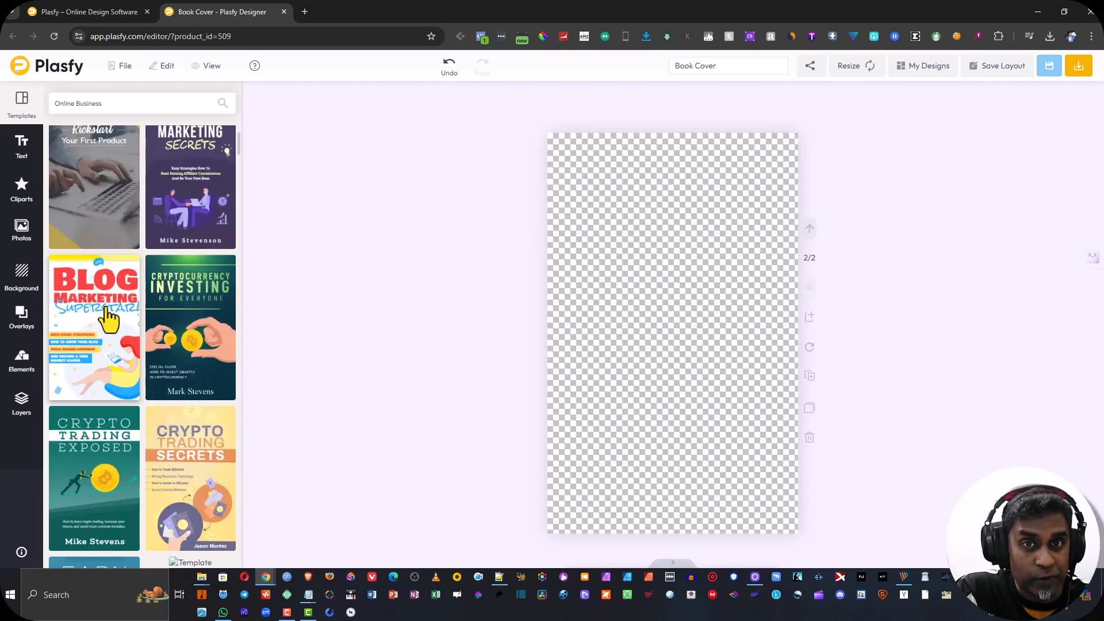
{"action": "scroll", "coordinate": [151, 345], "scroll_direction": "down", "scroll_amount": 10}
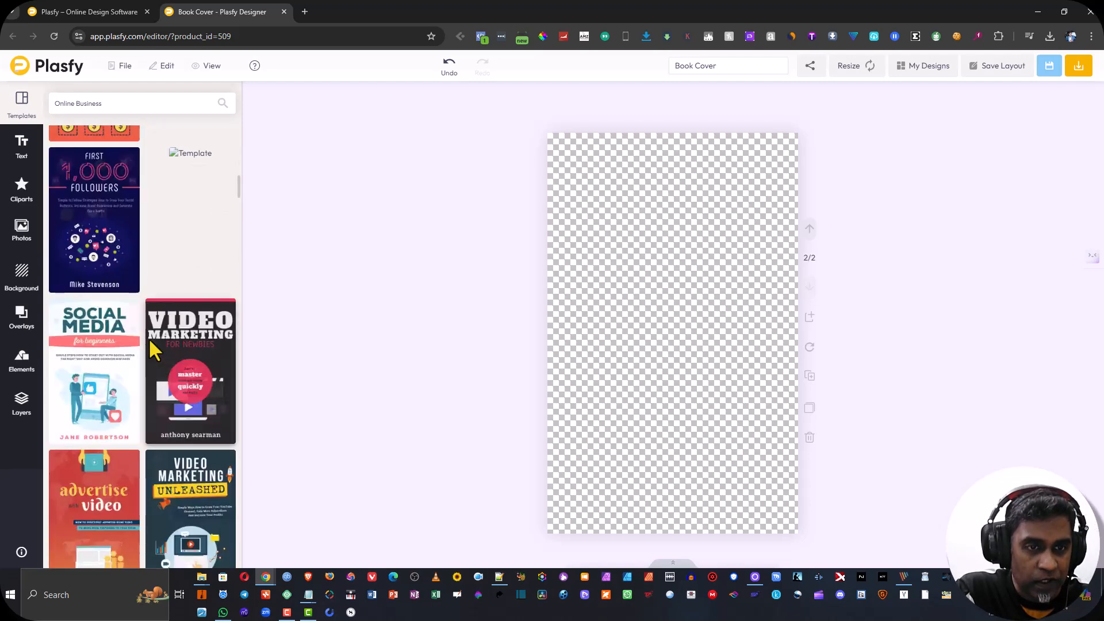
{"action": "scroll", "coordinate": [150, 341], "scroll_direction": "down", "scroll_amount": 3}
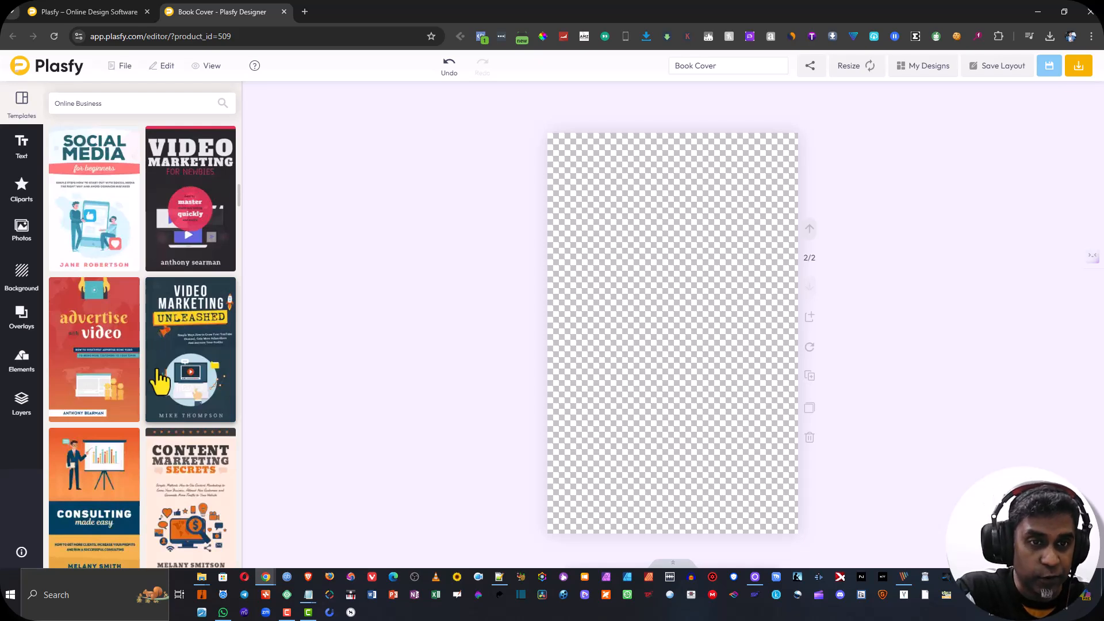
{"action": "left_click", "coordinate": [198, 346]}
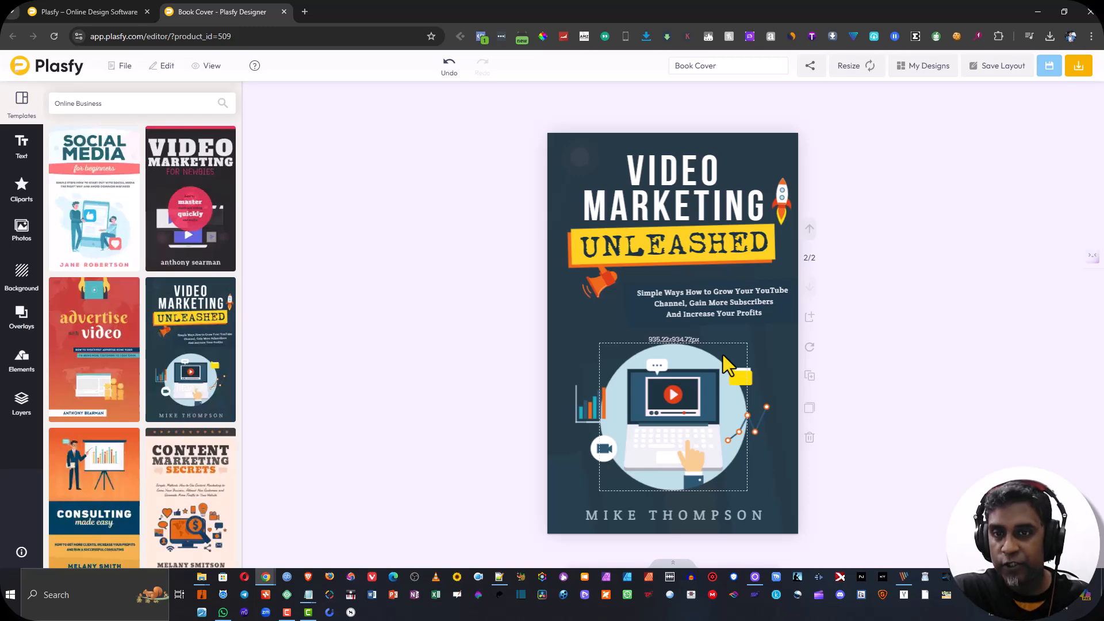
{"action": "left_click", "coordinate": [805, 230]}
{"action": "left_click", "coordinate": [810, 285]}
{"action": "scroll", "coordinate": [178, 365], "scroll_direction": "down", "scroll_amount": 5}
{"action": "scroll", "coordinate": [181, 369], "scroll_direction": "down", "scroll_amount": 6}
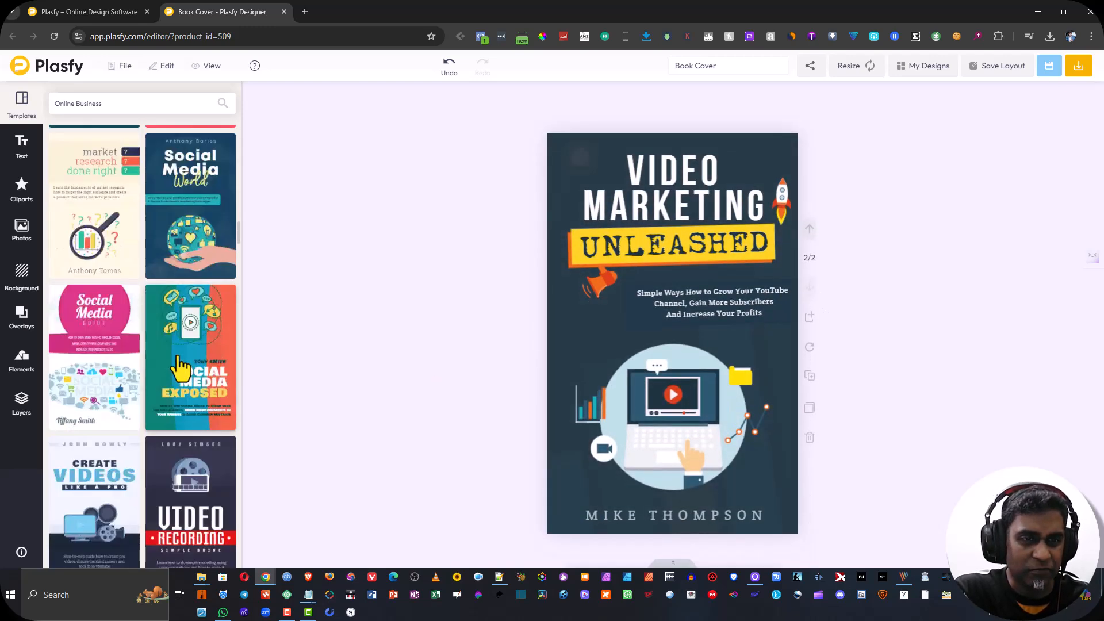
{"action": "scroll", "coordinate": [181, 369], "scroll_direction": "down", "scroll_amount": 12}
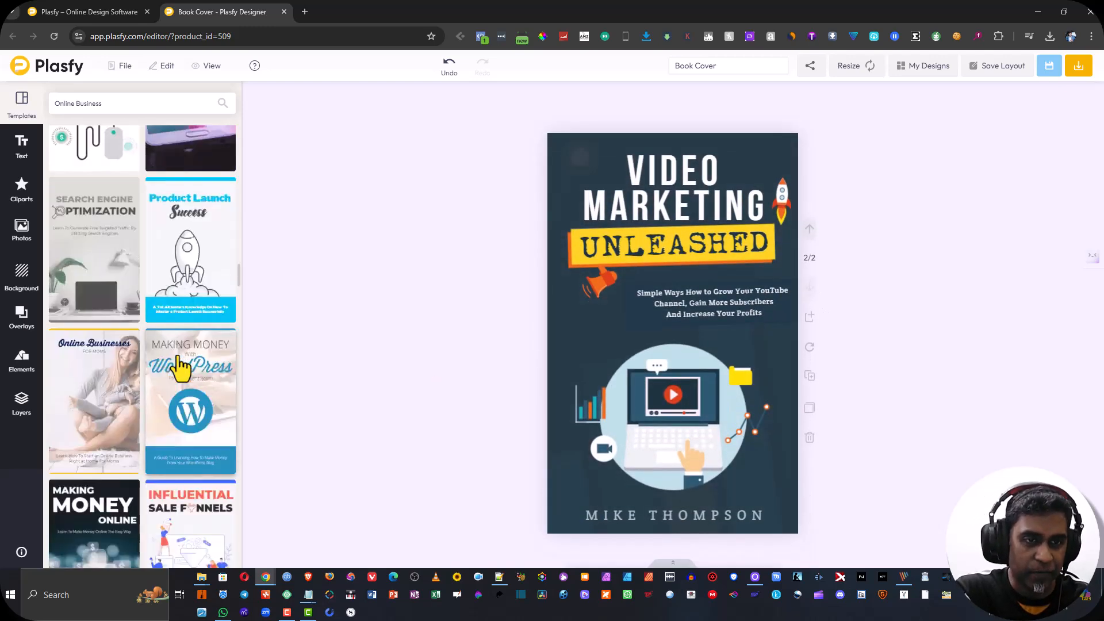
{"action": "scroll", "coordinate": [181, 369], "scroll_direction": "up", "scroll_amount": 15}
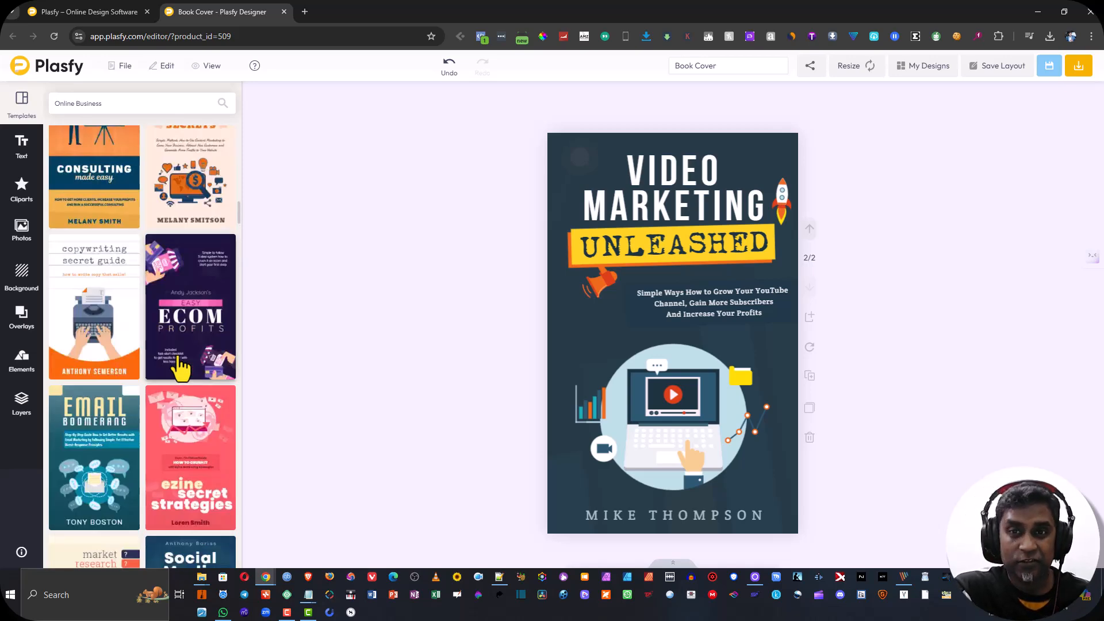
Step: Replace the title words VIDEO and MARKETING with DIGITAL and WEALTH
{"action": "left_click", "coordinate": [656, 171]}
{"action": "double_click", "coordinate": [662, 171]}
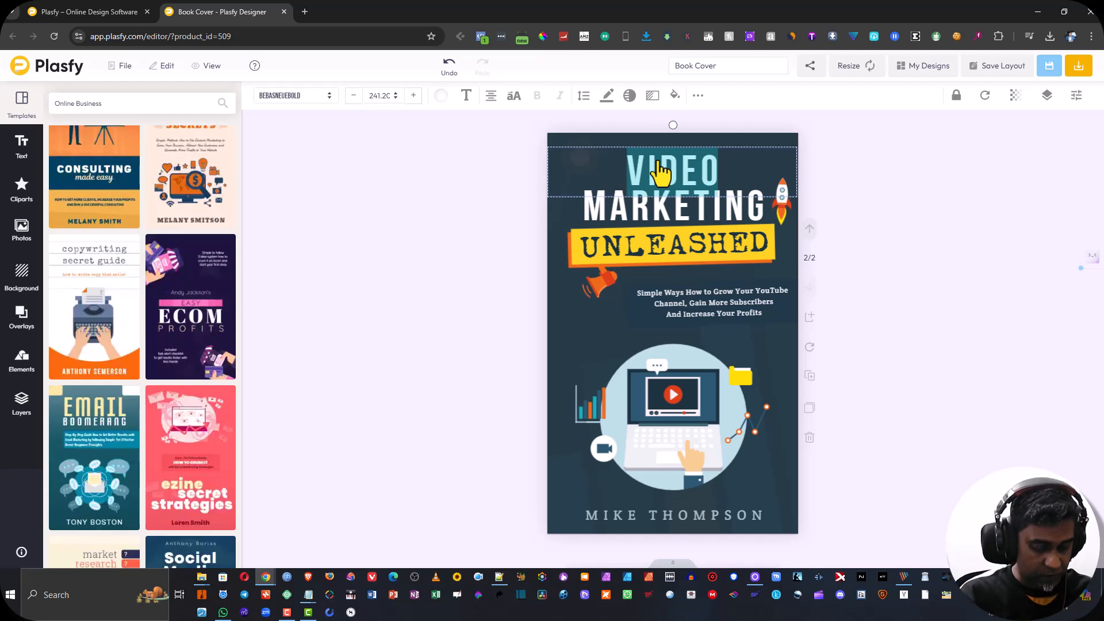
{"action": "type", "text": "DIGITL"}
{"action": "key", "text": "BackSpace"}
{"action": "type", "text": "AL"}
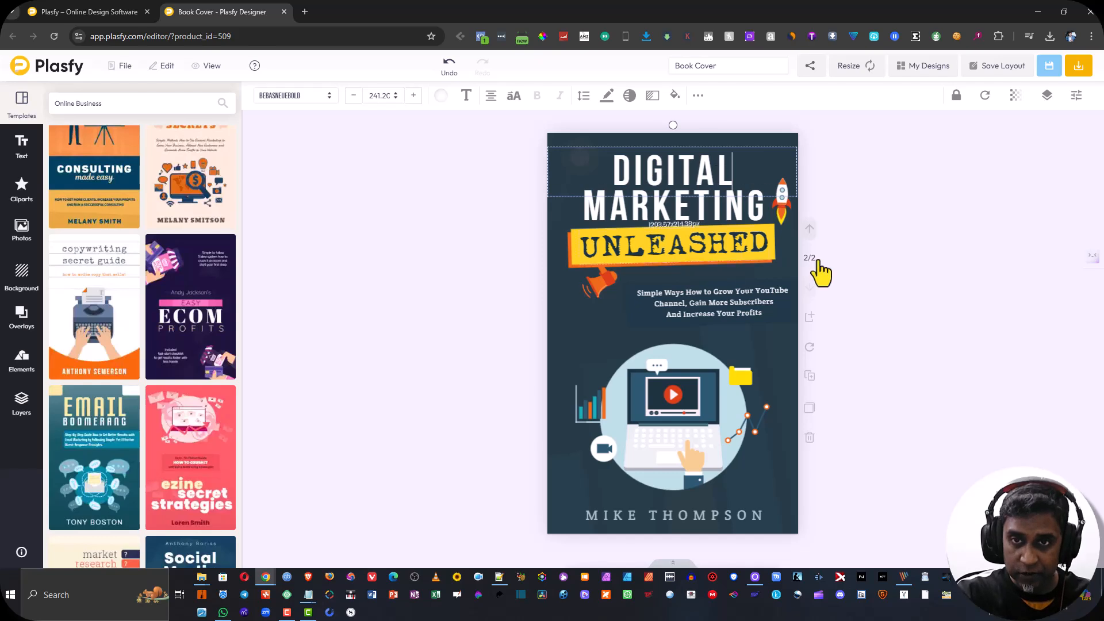
{"action": "left_click", "coordinate": [619, 211]}
{"action": "double_click", "coordinate": [619, 211]}
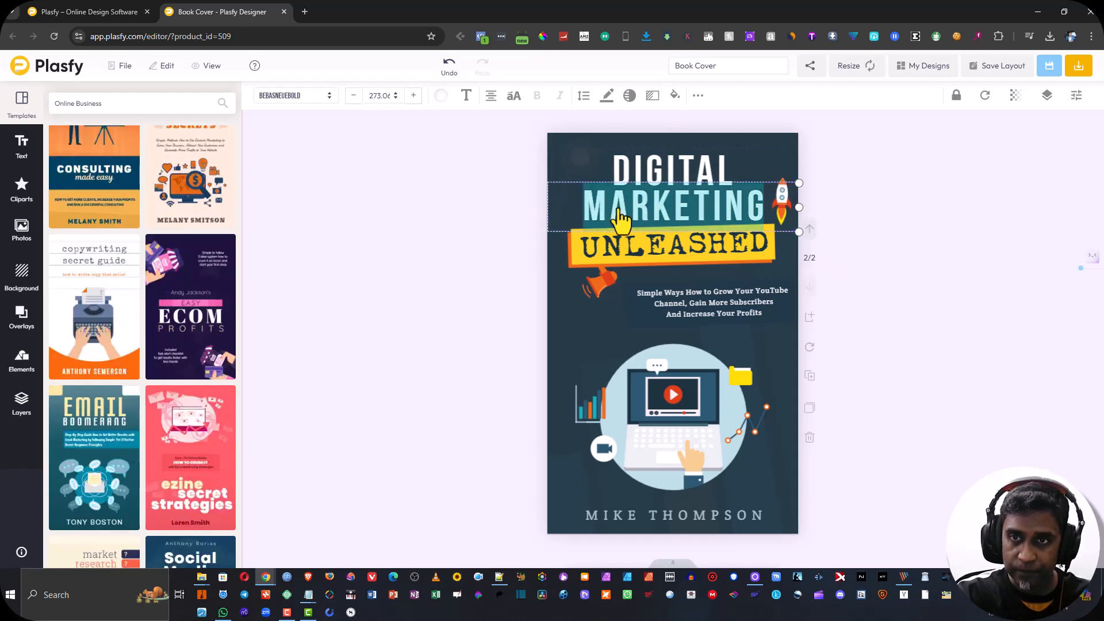
{"action": "type", "text": "WEALTH"}
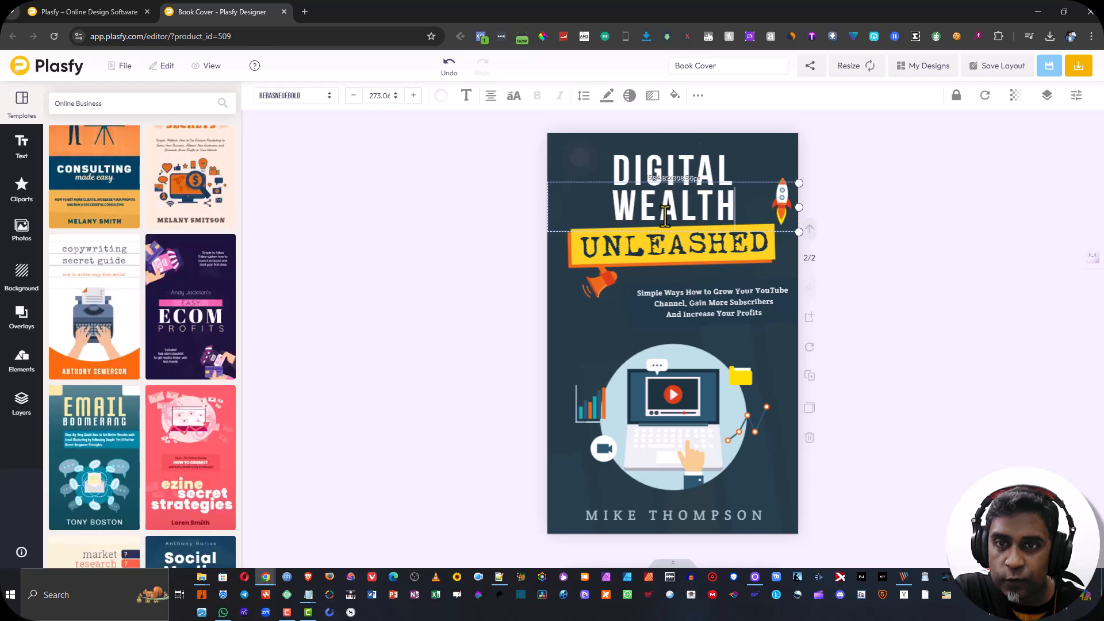
Step: Enlarge the word WEALTH to font size 317.06
{"action": "double_click", "coordinate": [734, 202]}
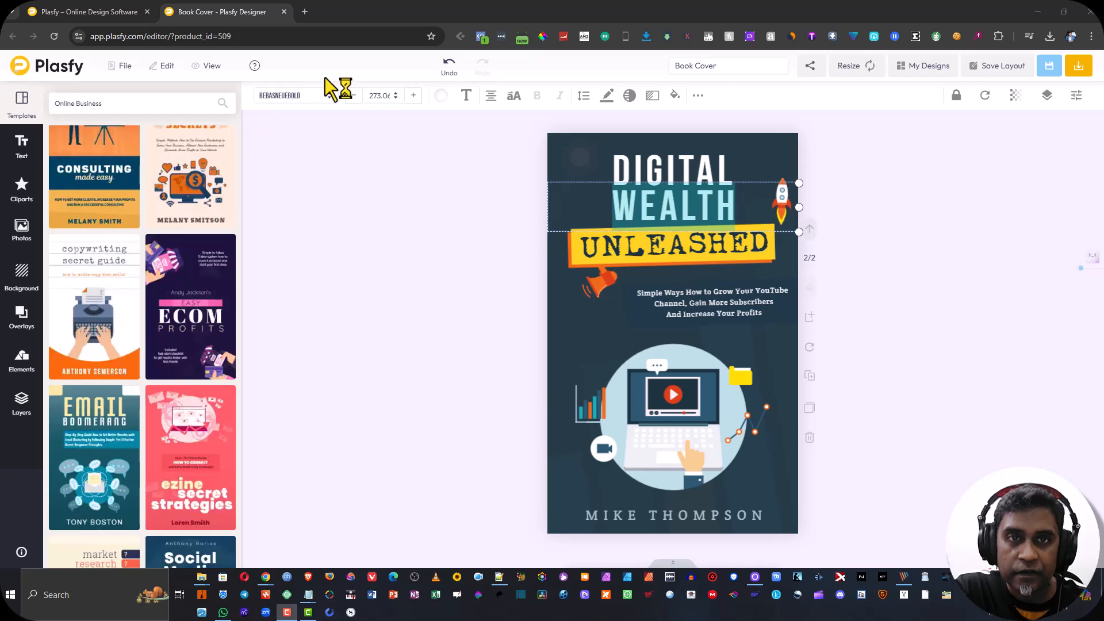
{"action": "left_click", "coordinate": [395, 96]}
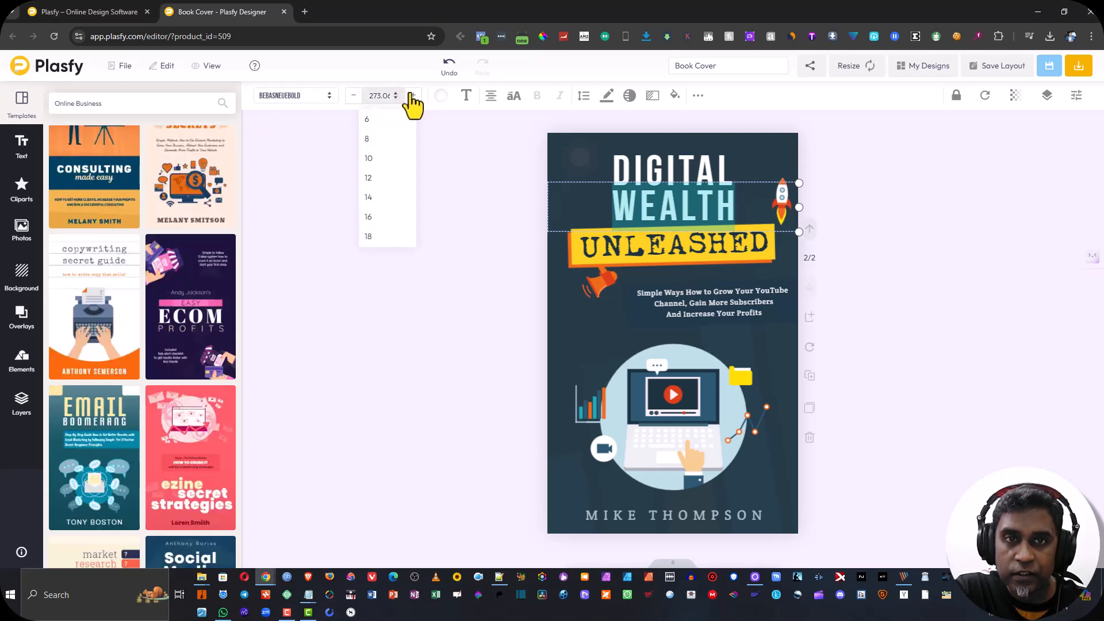
{"action": "left_click", "coordinate": [412, 95]}
{"action": "left_click", "coordinate": [413, 95]}
{"action": "left_click", "coordinate": [413, 96]}
{"action": "left_click", "coordinate": [412, 95]}
{"action": "left_click", "coordinate": [413, 95]}
{"action": "left_click", "coordinate": [413, 95]}
{"action": "left_click", "coordinate": [412, 96]}
{"action": "left_click", "coordinate": [413, 96]}
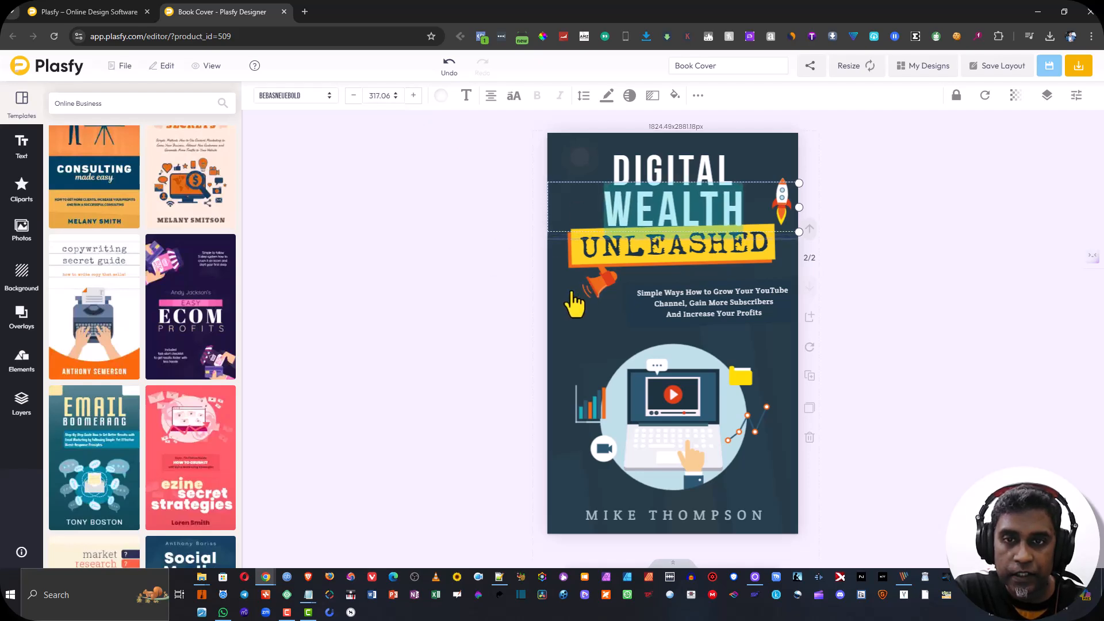
{"action": "left_click", "coordinate": [673, 214]}
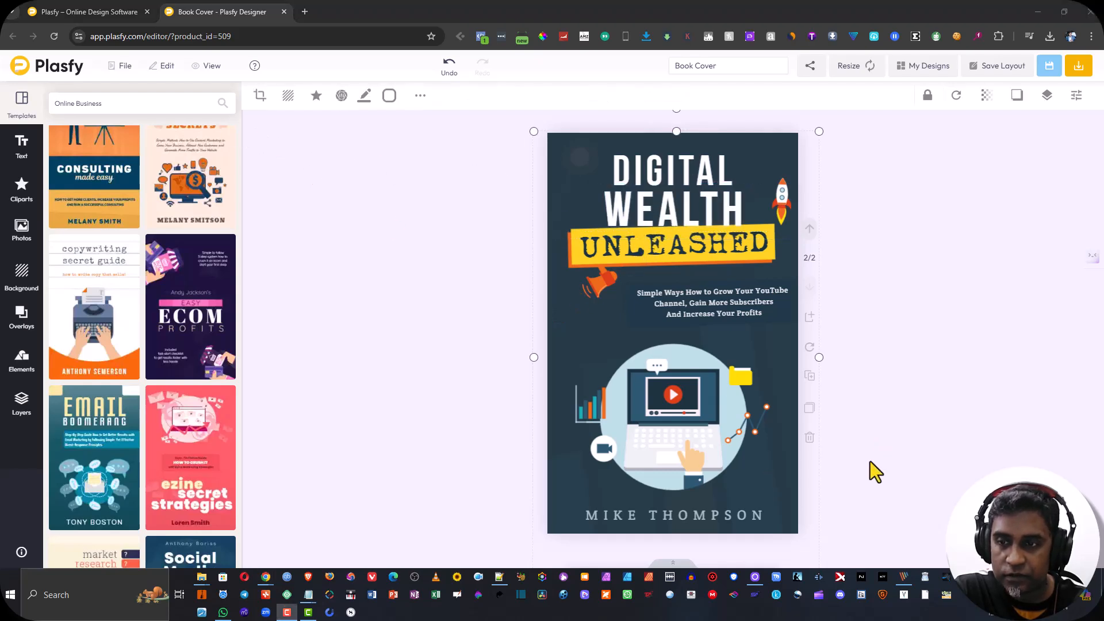
Step: Nudge WEALTH left, shrink DIGITAL to 265.06, centre-align it and narrow its box
{"action": "left_click_drag", "start_coordinate": [669, 206], "coordinate": [668, 201]}
{"action": "left_click", "coordinate": [644, 170]}
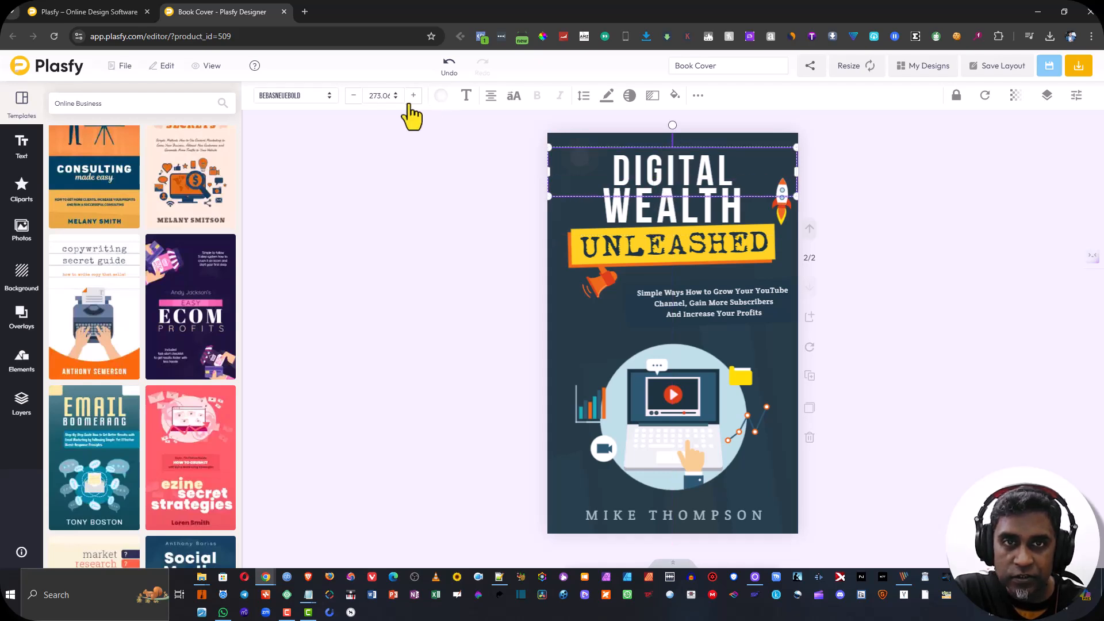
{"action": "left_click", "coordinate": [355, 96]}
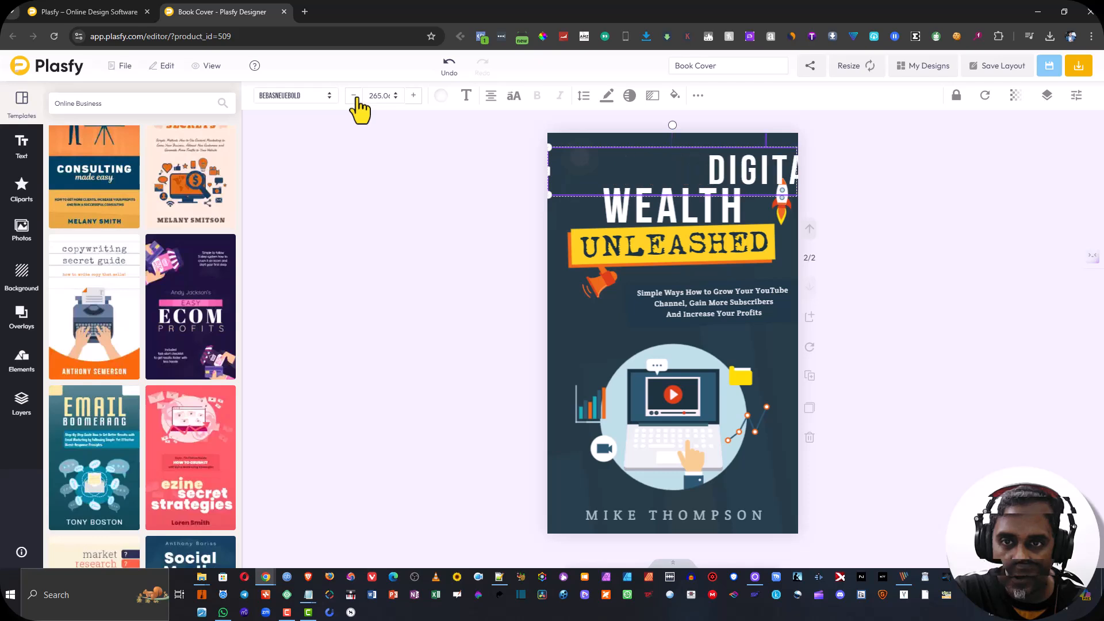
{"action": "left_click", "coordinate": [490, 96]}
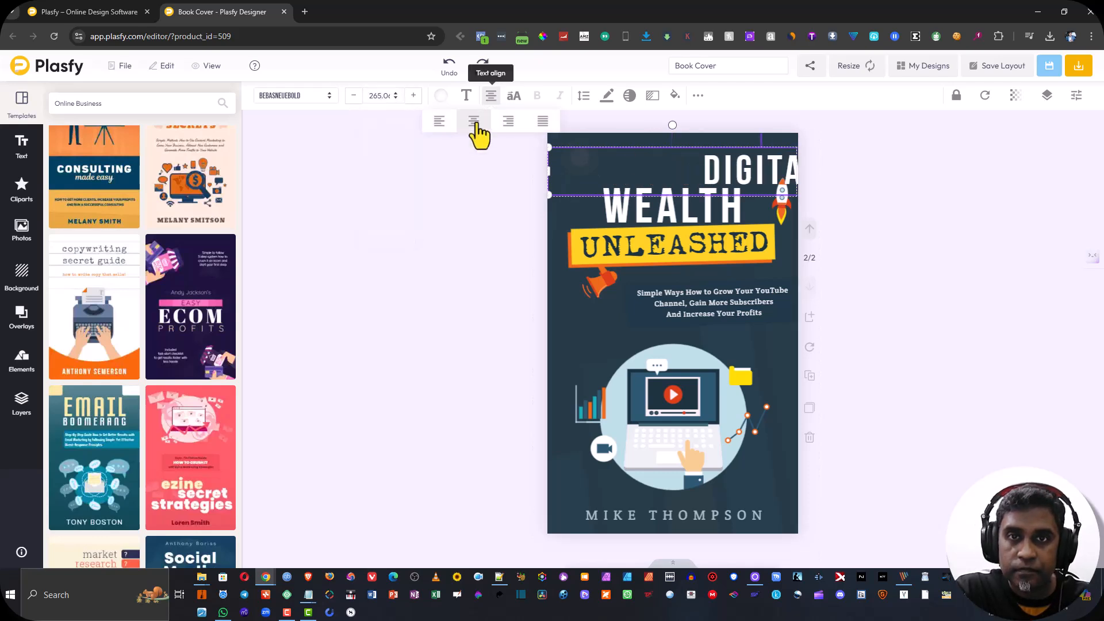
{"action": "left_click", "coordinate": [475, 123]}
{"action": "left_click_drag", "start_coordinate": [546, 170], "coordinate": [584, 167]}
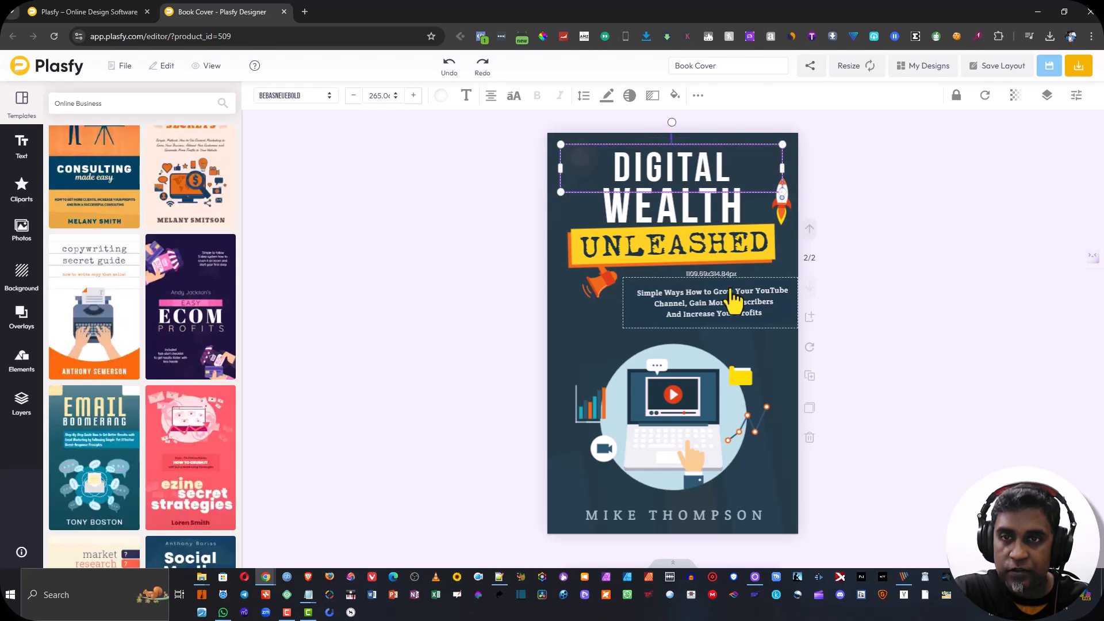
{"action": "left_click", "coordinate": [901, 306]}
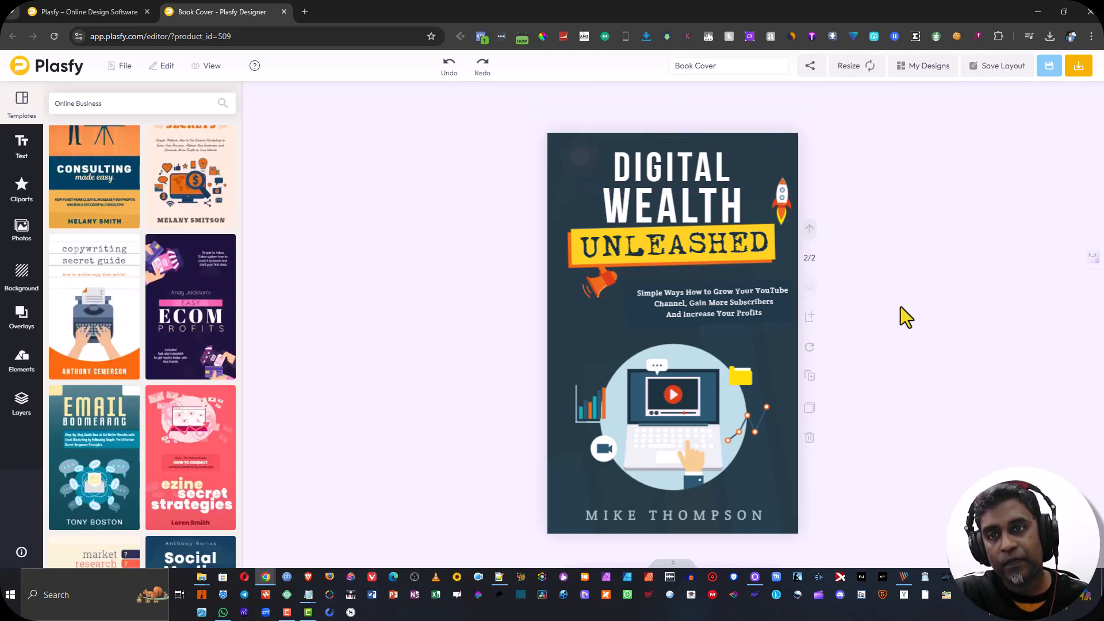
Step: Replace UNLEASHED with 'Mastery' and position its box along the yellow banner
{"action": "left_click", "coordinate": [653, 249]}
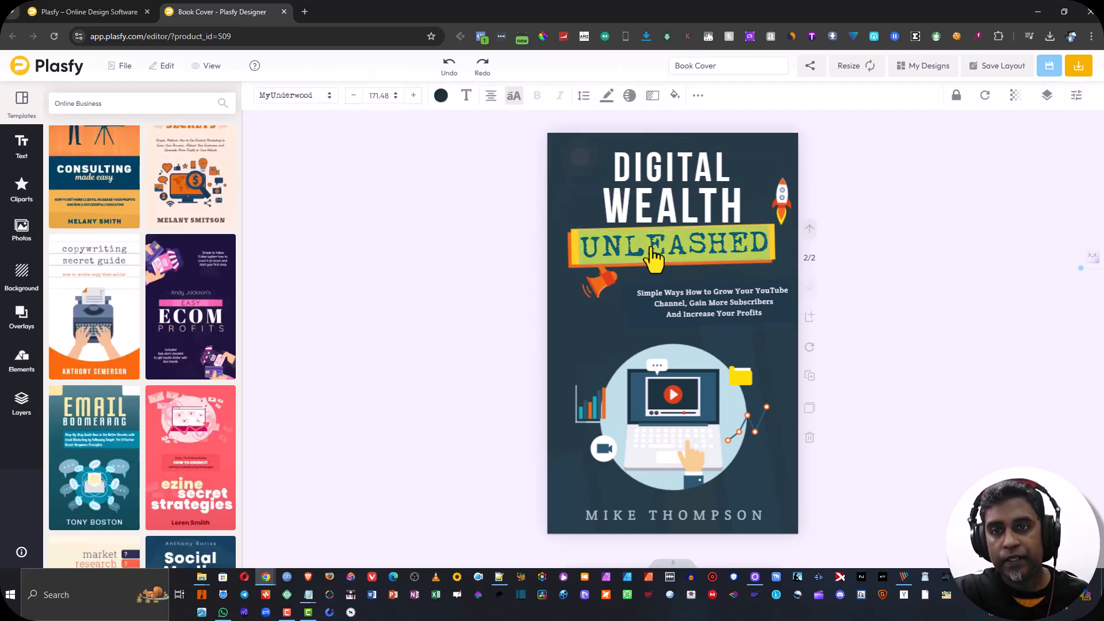
{"action": "type", "text": "Mastery"}
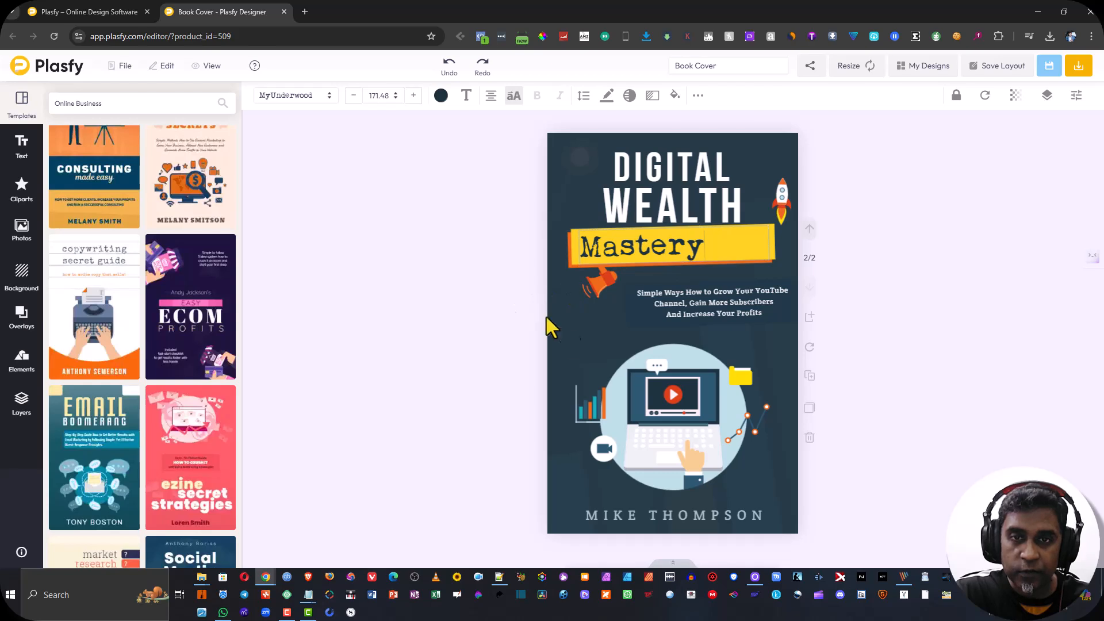
{"action": "left_click_drag", "start_coordinate": [623, 247], "coordinate": [633, 246]}
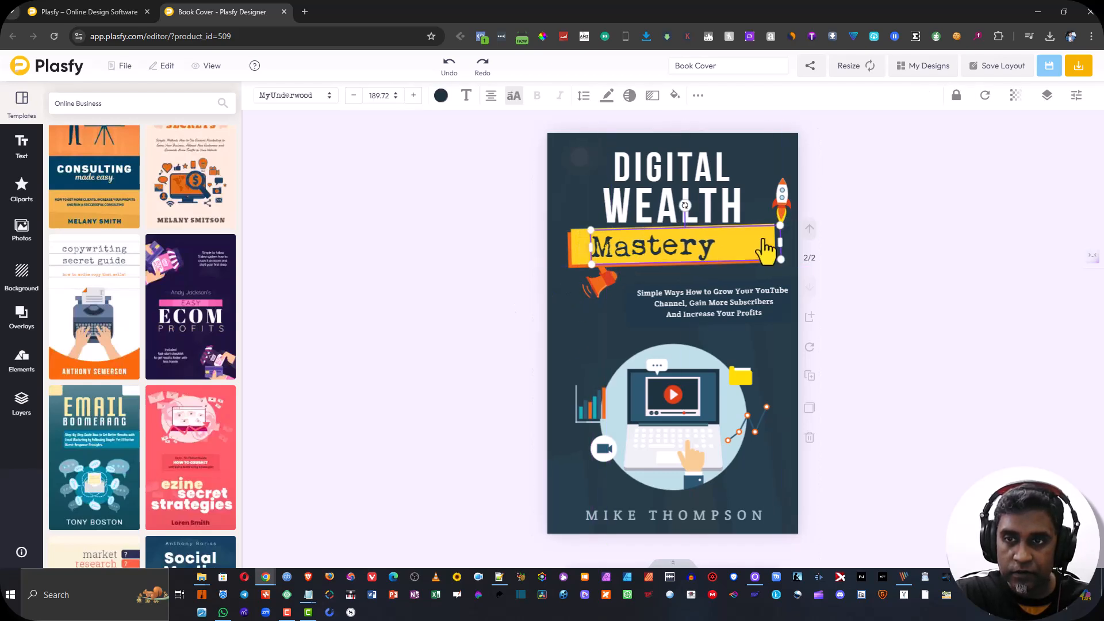
{"action": "left_click_drag", "start_coordinate": [777, 243], "coordinate": [726, 242]}
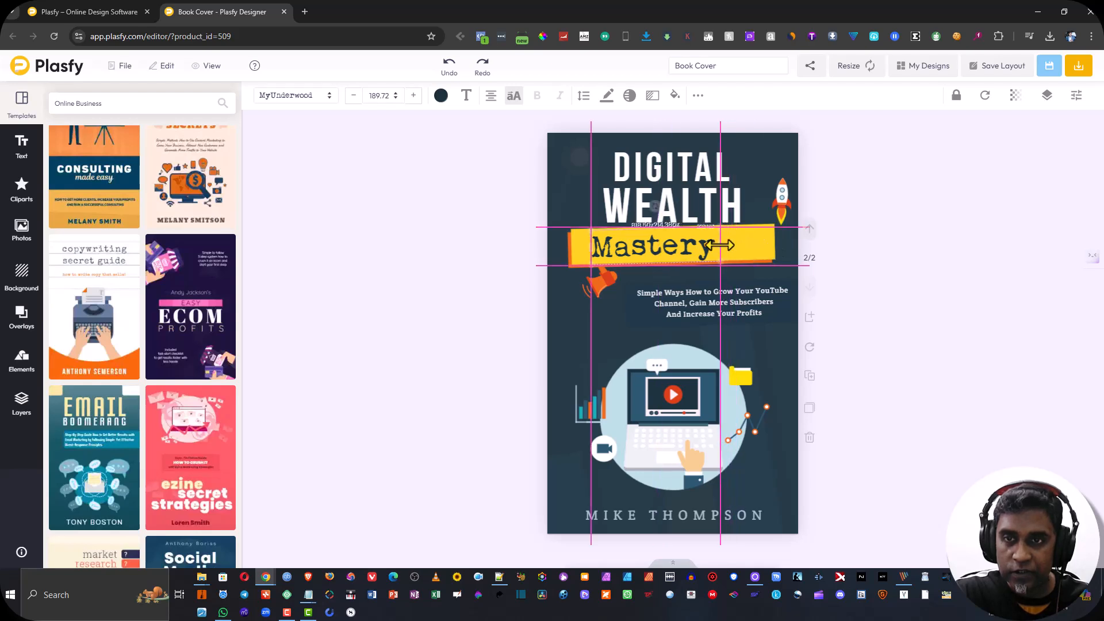
{"action": "mouse_move", "coordinate": [648, 242]}
{"action": "left_mouse_down"}
{"action": "mouse_move", "coordinate": [682, 245]}
{"action": "mouse_move", "coordinate": [668, 243]}
{"action": "left_mouse_up"}
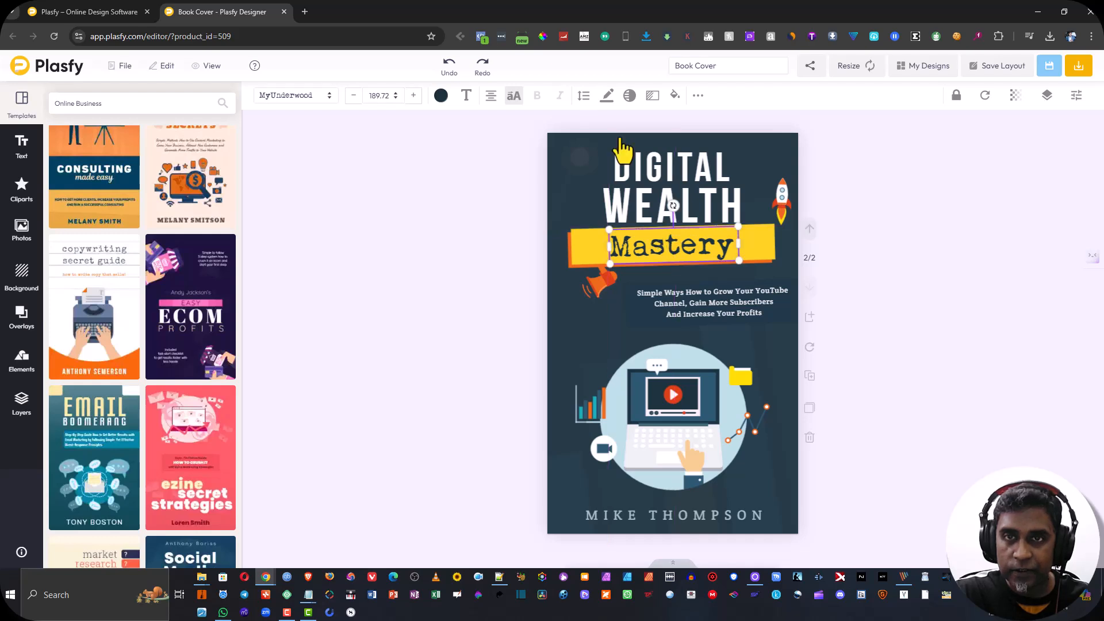
Step: Set Mastery's letter spacing to 168 and centre it on the banner
{"action": "left_click", "coordinate": [584, 97]}
{"action": "left_click_drag", "start_coordinate": [591, 134], "coordinate": [596, 135]}
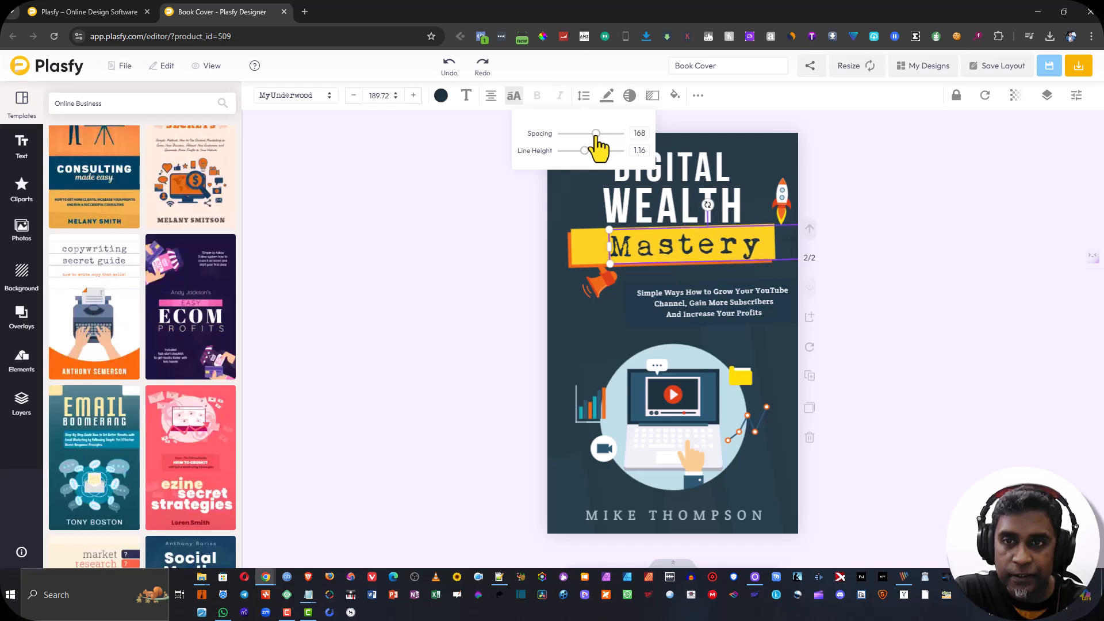
{"action": "left_click_drag", "start_coordinate": [685, 249], "coordinate": [674, 249]}
{"action": "left_click", "coordinate": [895, 316]}
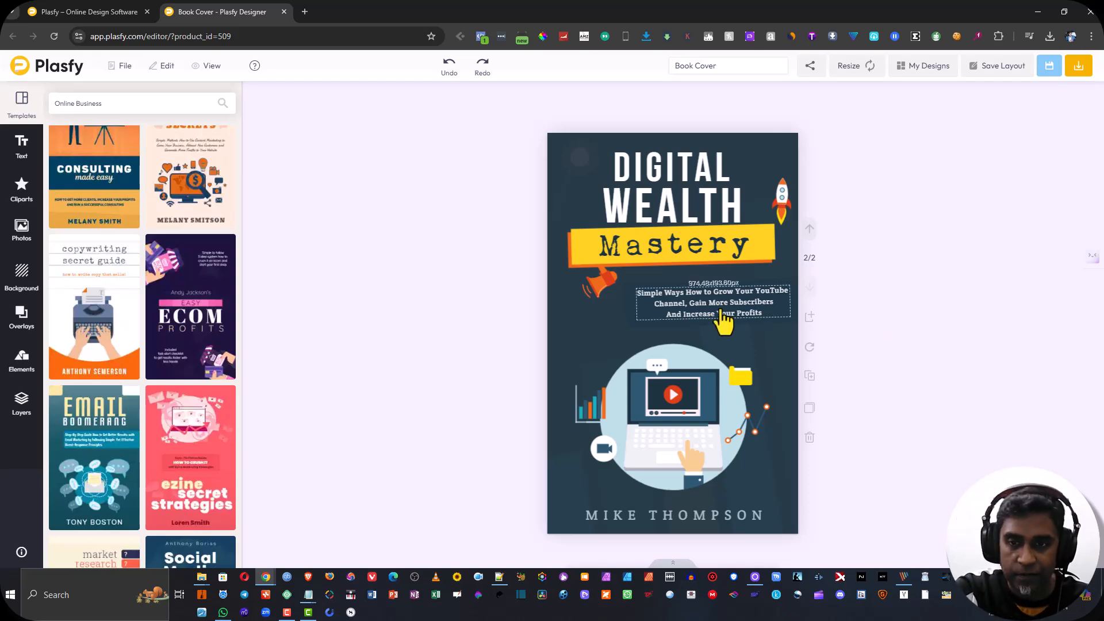
Step: Paste 'Unlock Proven Strategies to Build a Profitable Online Business' from the notes as the subtitle
{"action": "key", "text": "alt+Tab"}
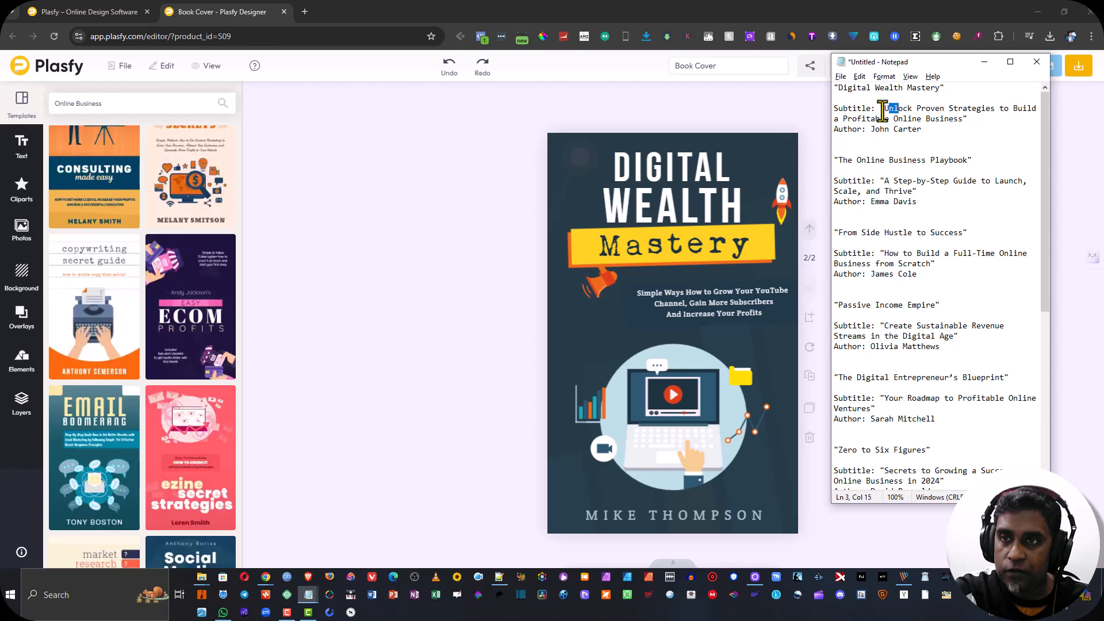
{"action": "left_click_drag", "start_coordinate": [885, 111], "coordinate": [960, 125]}
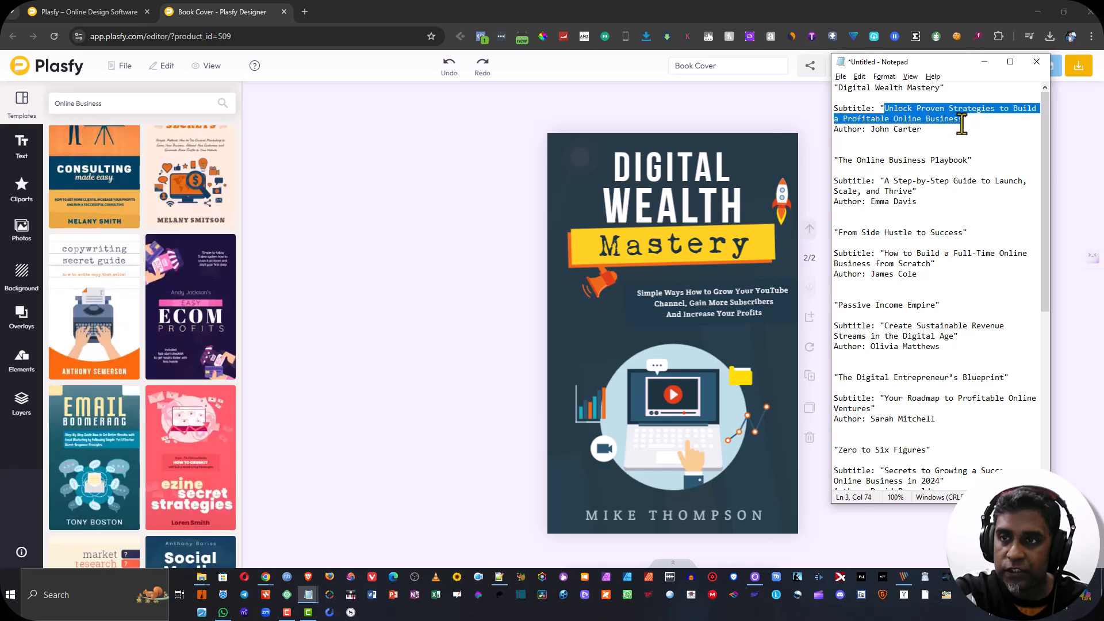
{"action": "left_click", "coordinate": [685, 306]}
{"action": "triple_click", "coordinate": [689, 309]}
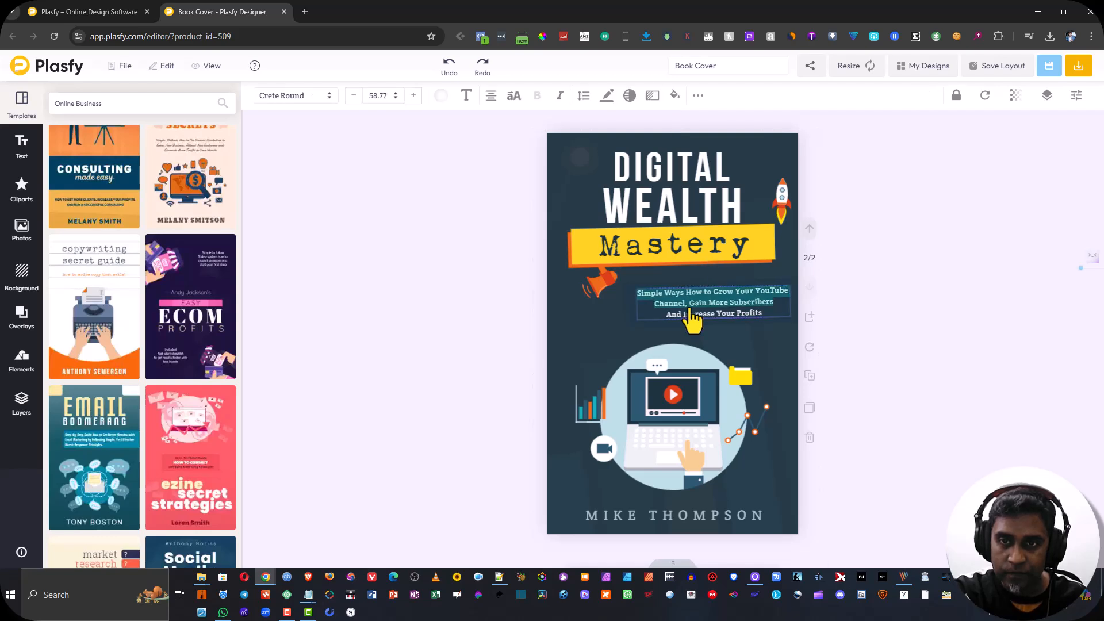
{"action": "key", "text": "ctrl+a"}
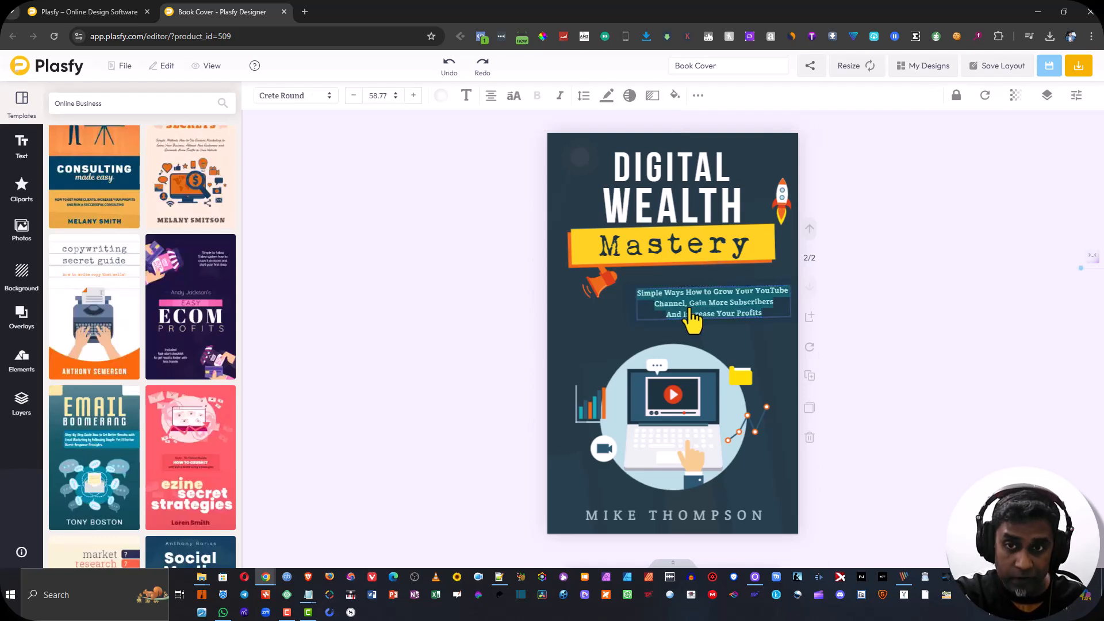
{"action": "type", "text": "Unlock Proven Strategies to Build a Profitable Online Business"}
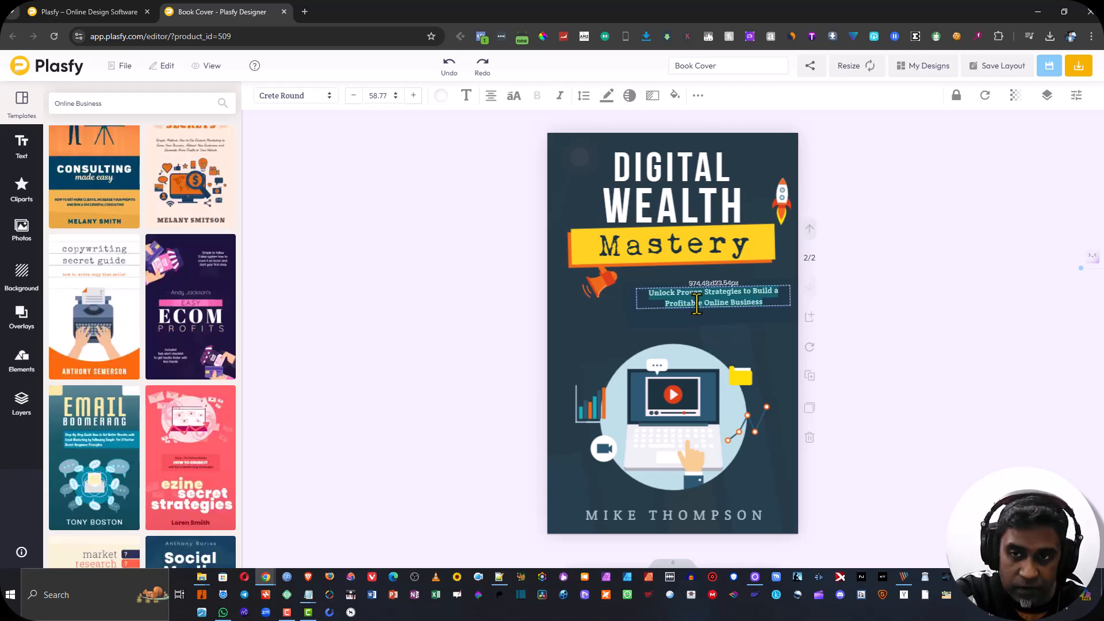
Step: Enlarge the subtitle to size 55.33 and narrow its box so it wraps to three lines
{"action": "left_click", "coordinate": [413, 95]}
{"action": "left_click", "coordinate": [413, 95]}
{"action": "left_click", "coordinate": [413, 95]}
{"action": "left_click", "coordinate": [413, 95]}
{"action": "left_click", "coordinate": [413, 95]}
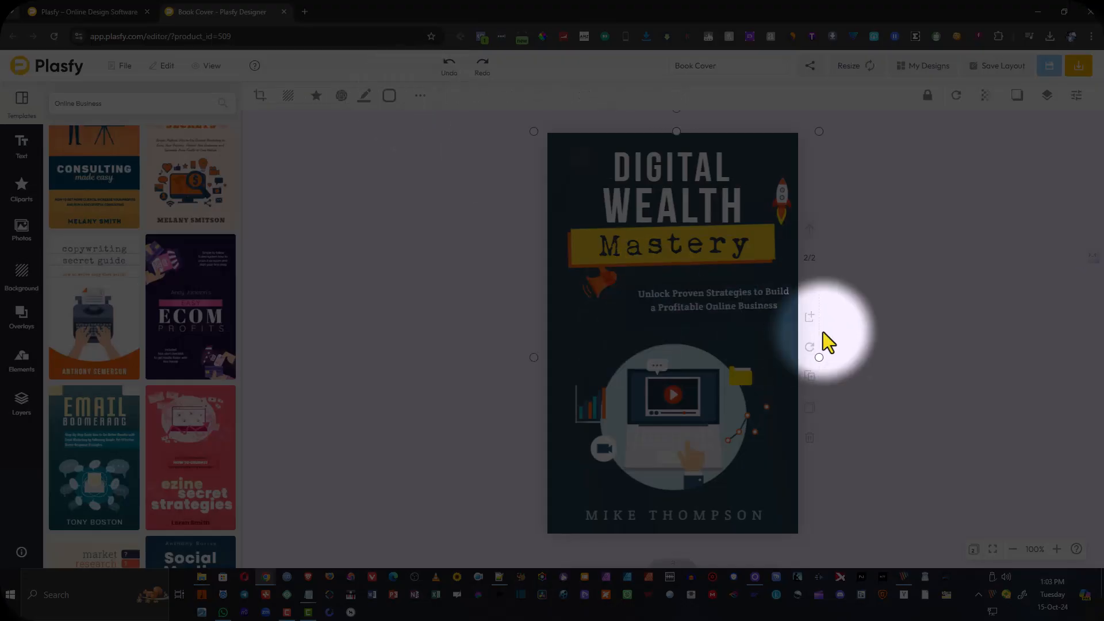
{"action": "left_click", "coordinate": [742, 304]}
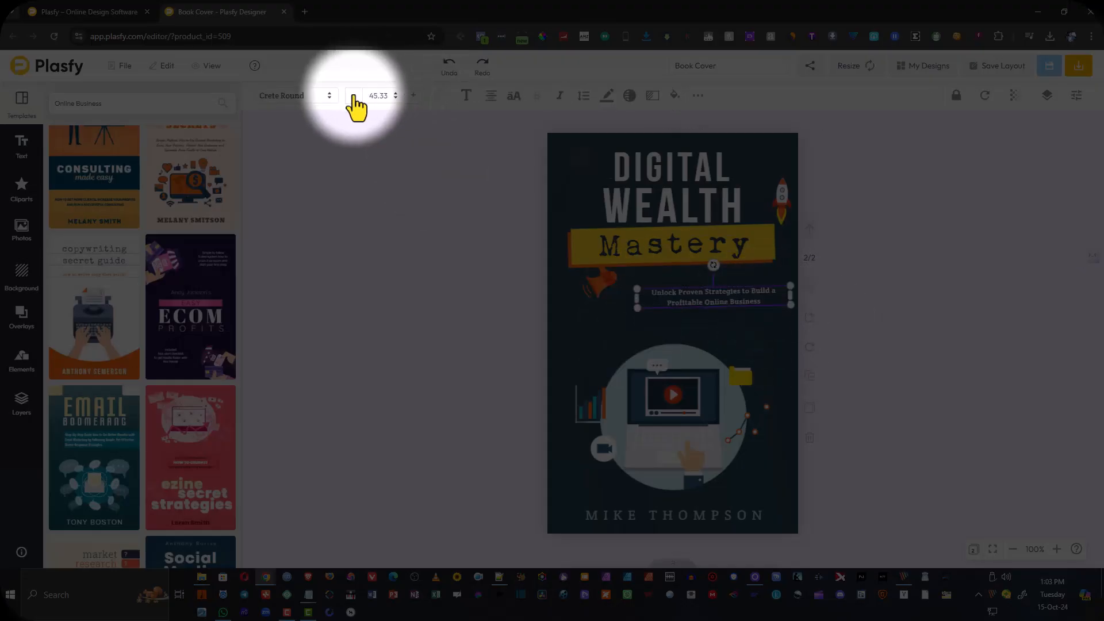
{"action": "left_click", "coordinate": [415, 96]}
{"action": "left_click", "coordinate": [414, 95]}
{"action": "left_click", "coordinate": [415, 96]}
{"action": "left_click", "coordinate": [414, 95]}
{"action": "left_click", "coordinate": [414, 95]}
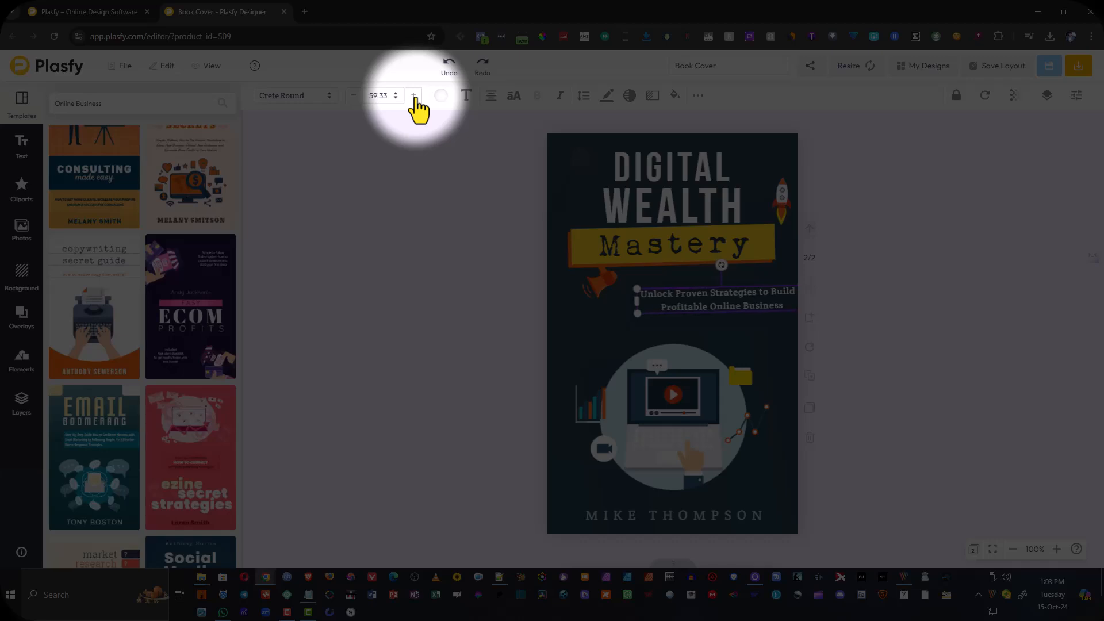
{"action": "left_click", "coordinate": [354, 95]}
{"action": "left_click", "coordinate": [353, 95]}
{"action": "left_click_drag", "start_coordinate": [637, 300], "coordinate": [711, 299]}
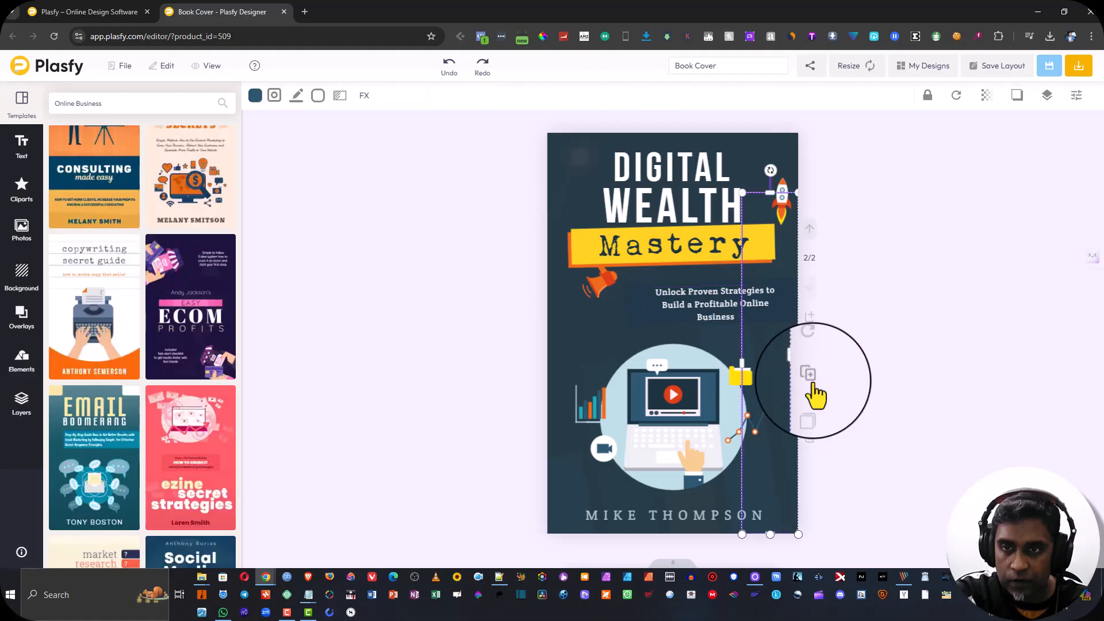
Step: Retype the author line, replacing MIKE with JOHN and THOMPSON with CARTER, in capitals
{"action": "left_click", "coordinate": [886, 340]}
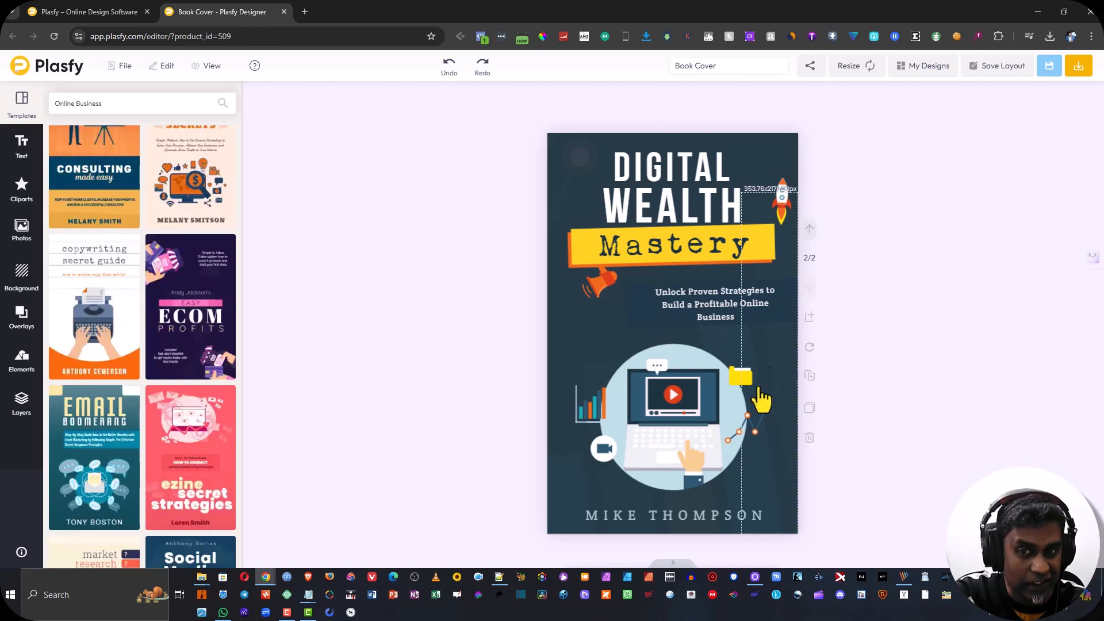
{"action": "left_click", "coordinate": [656, 517]}
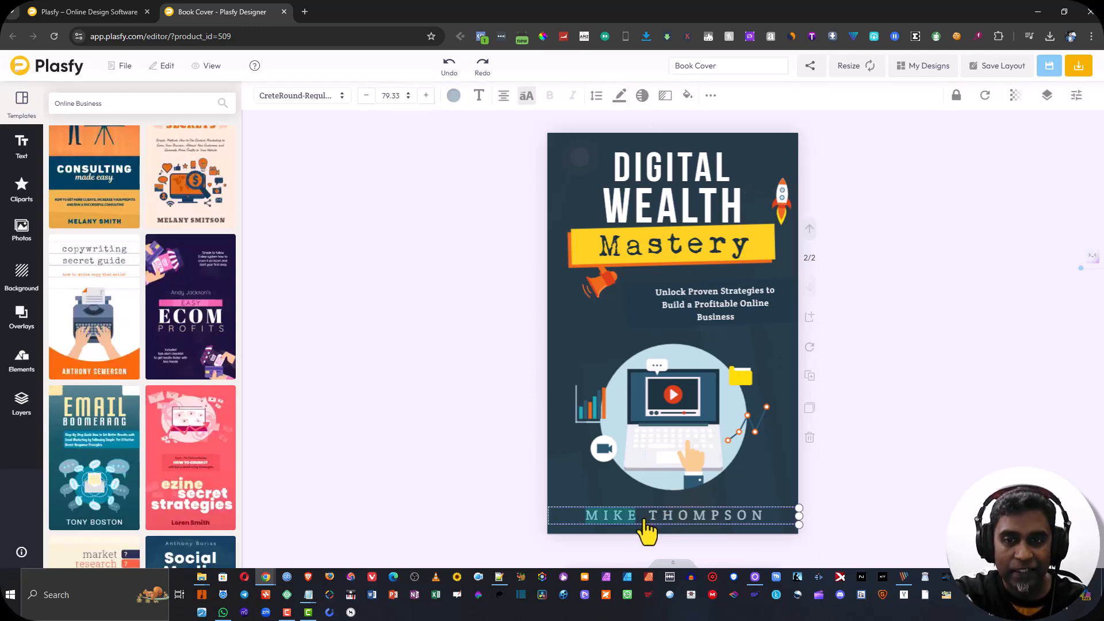
{"action": "type", "text": "John"}
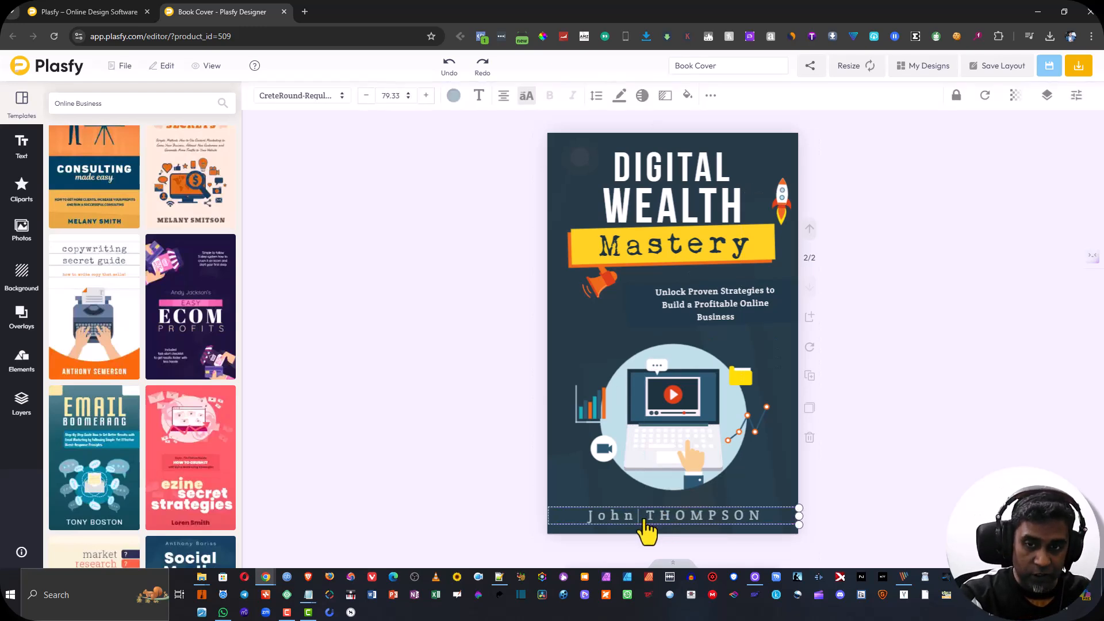
{"action": "key", "text": "ctrl+shift+Left"}
{"action": "type", "text": "JOHN"}
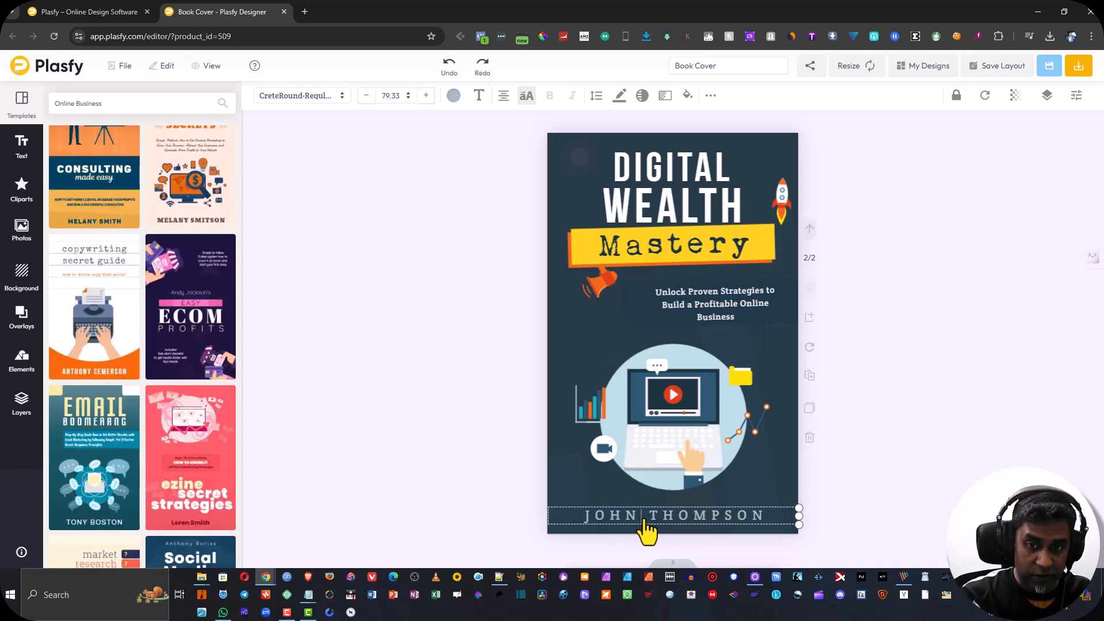
{"action": "double_click", "coordinate": [645, 520]}
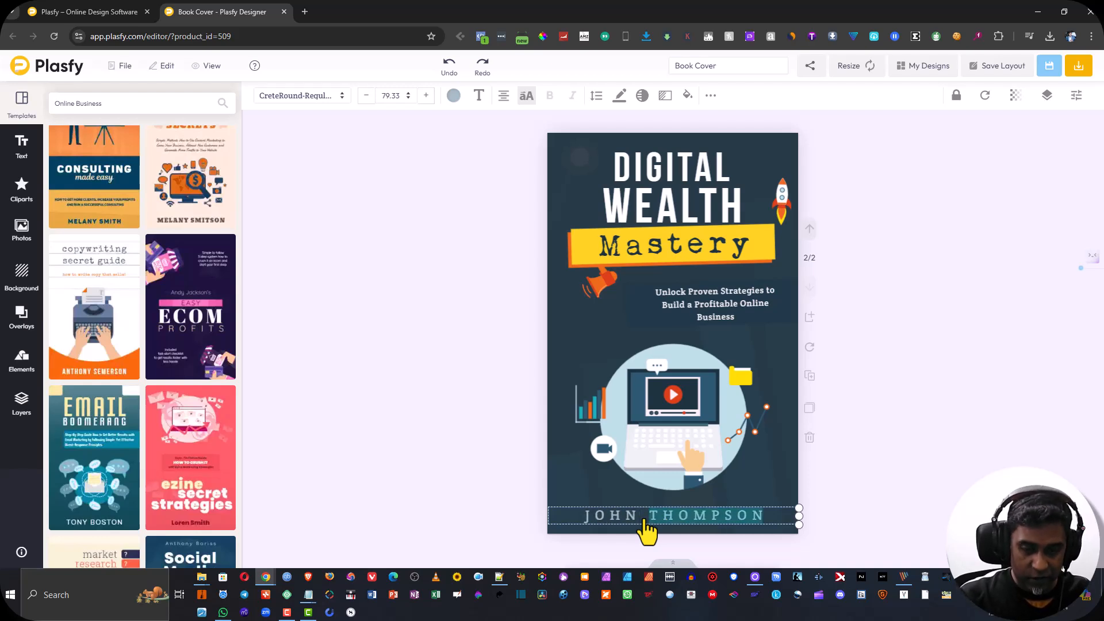
{"action": "type", "text": "CARTER"}
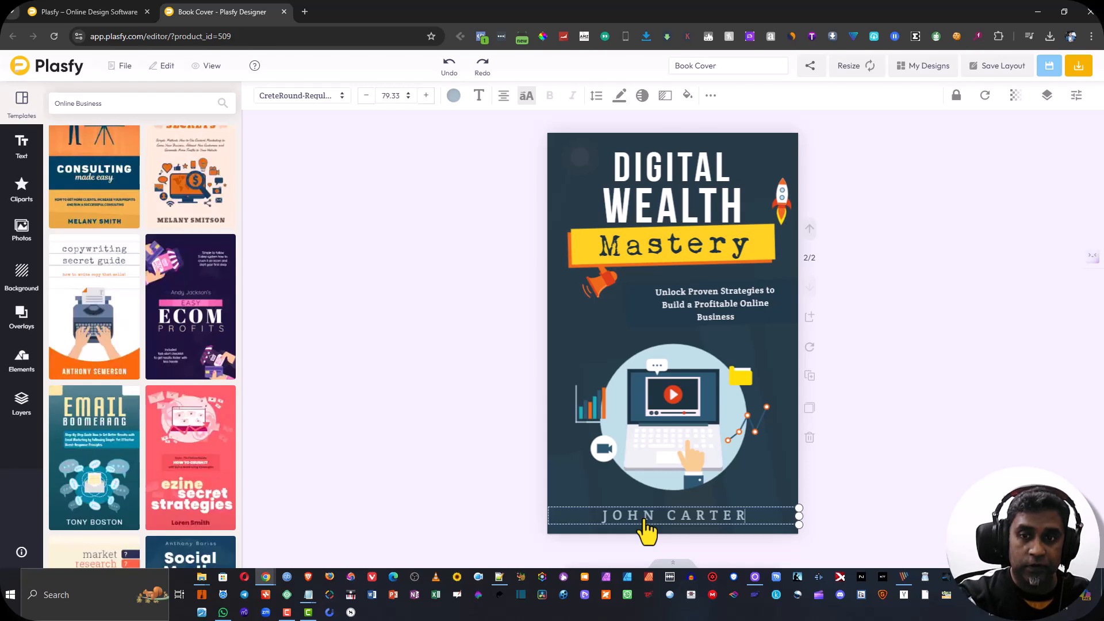
{"action": "left_click", "coordinate": [473, 291]}
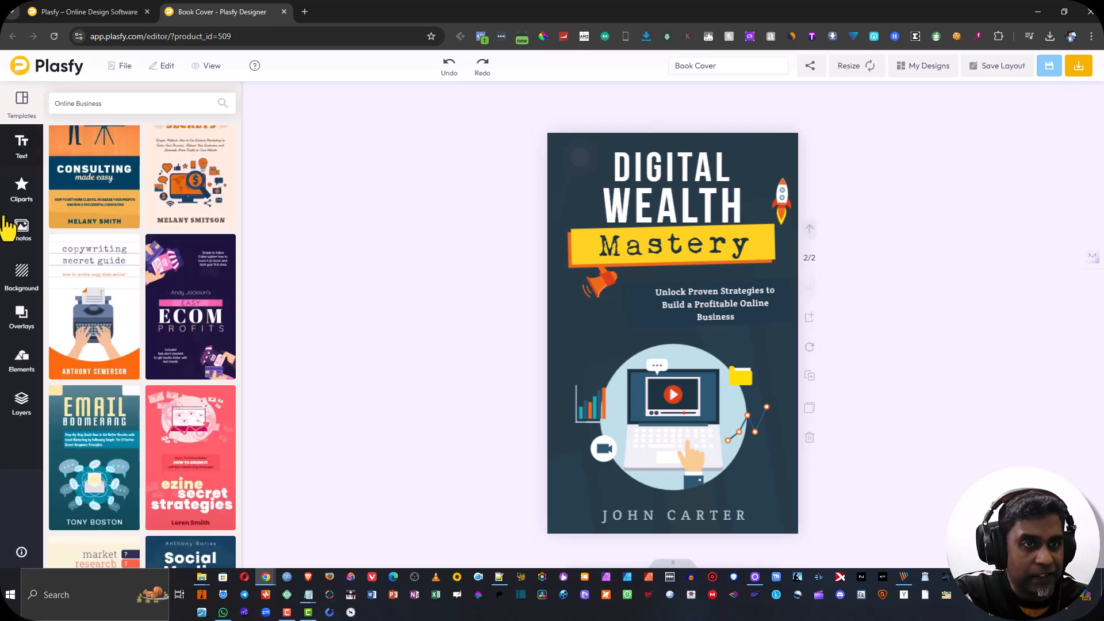
Step: Duplicate the cover as a third page and delete its laptop illustration
{"action": "left_click", "coordinate": [23, 363]}
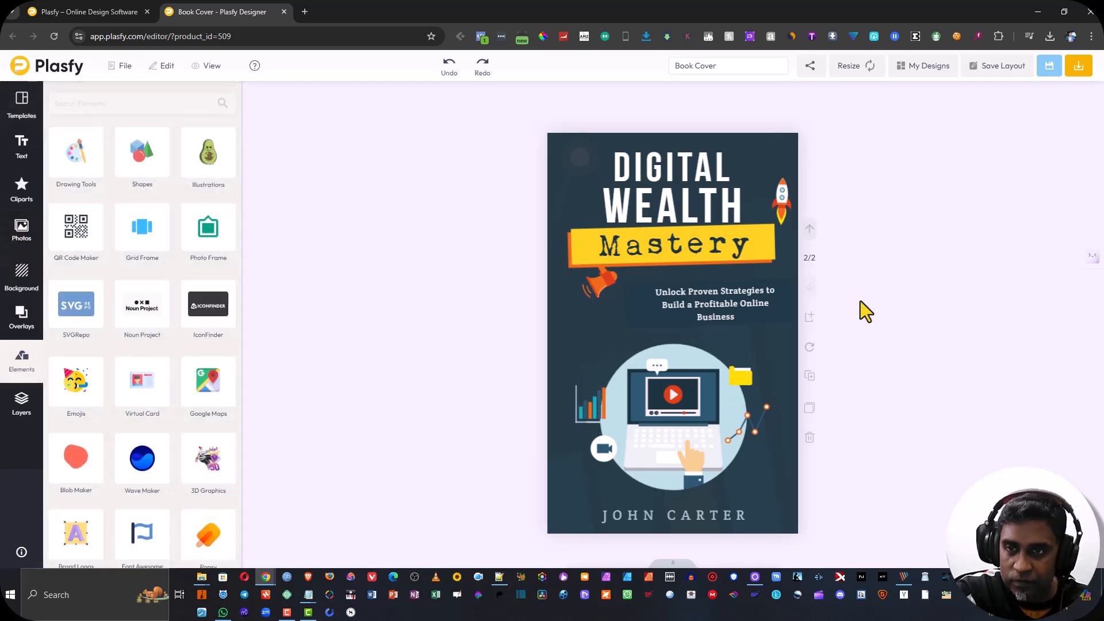
{"action": "left_click", "coordinate": [810, 377]}
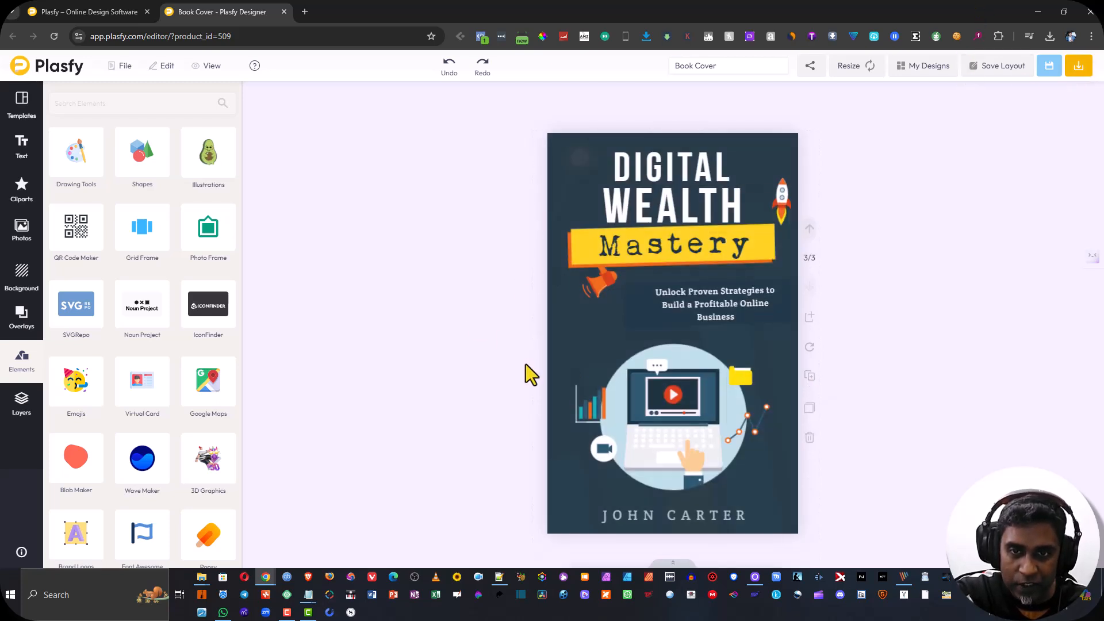
{"action": "left_click_drag", "start_coordinate": [530, 342], "coordinate": [823, 501]}
{"action": "key", "text": "Delete"}
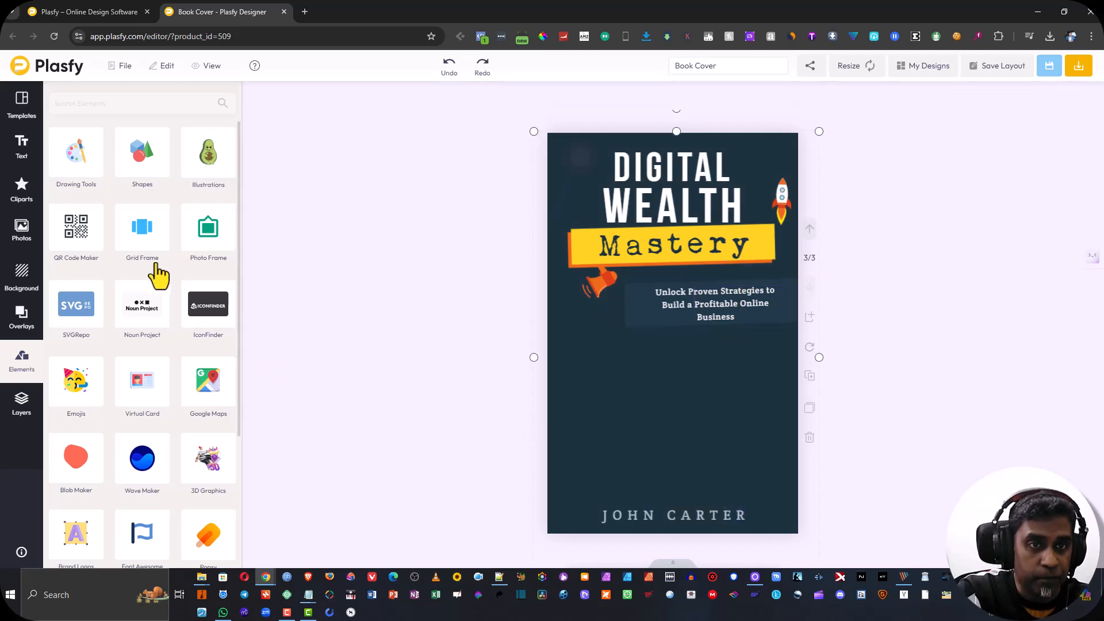
Step: Search illustrations for Money, try the pot-of-gold photo lower on the cover, then remove it
{"action": "left_click", "coordinate": [211, 154]}
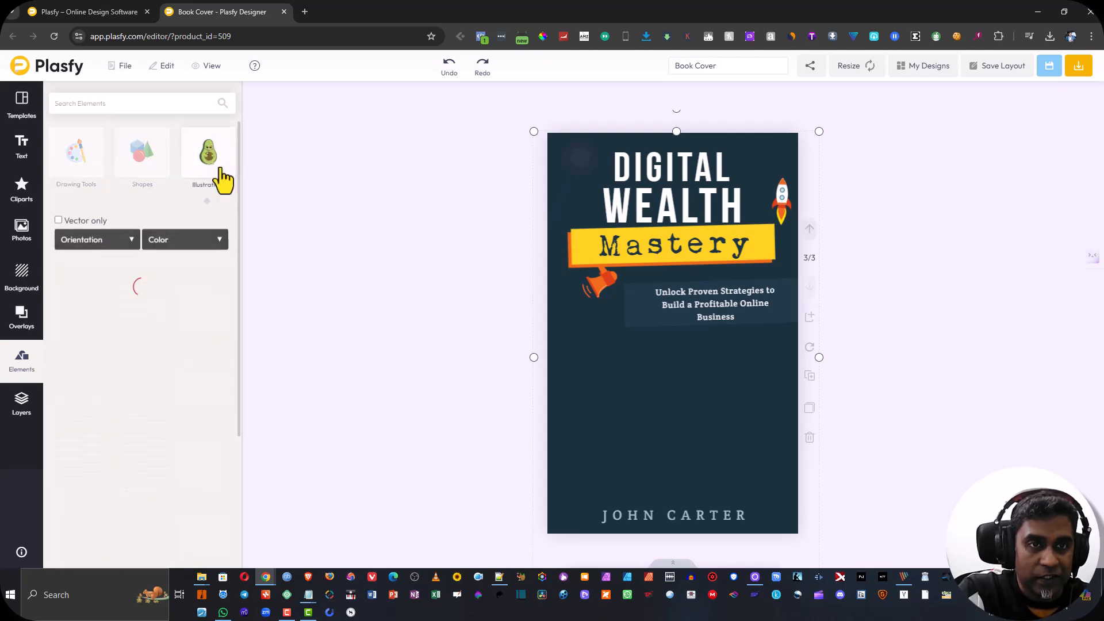
{"action": "left_click", "coordinate": [99, 103]}
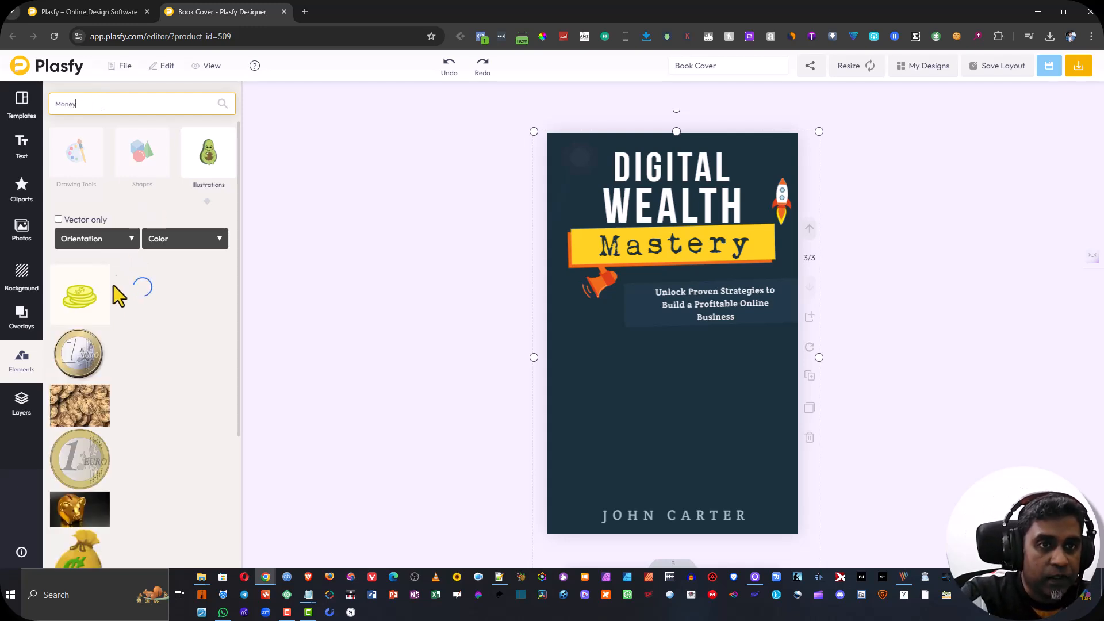
{"action": "scroll", "coordinate": [101, 362], "scroll_direction": "down", "scroll_amount": 6}
{"action": "scroll", "coordinate": [108, 363], "scroll_direction": "down", "scroll_amount": 5}
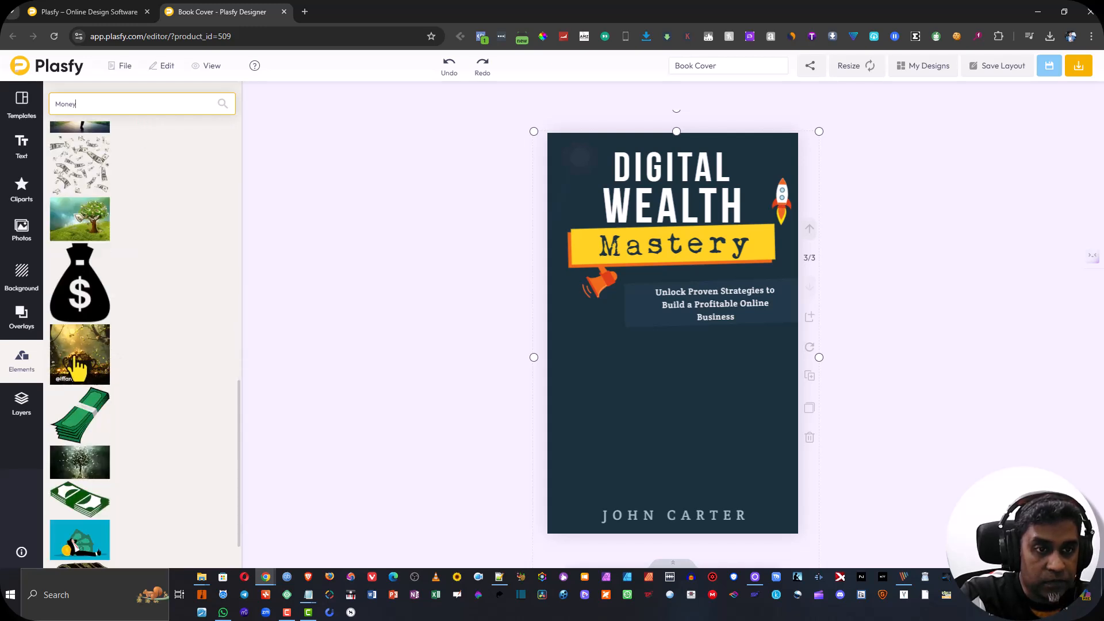
{"action": "left_click", "coordinate": [86, 362]}
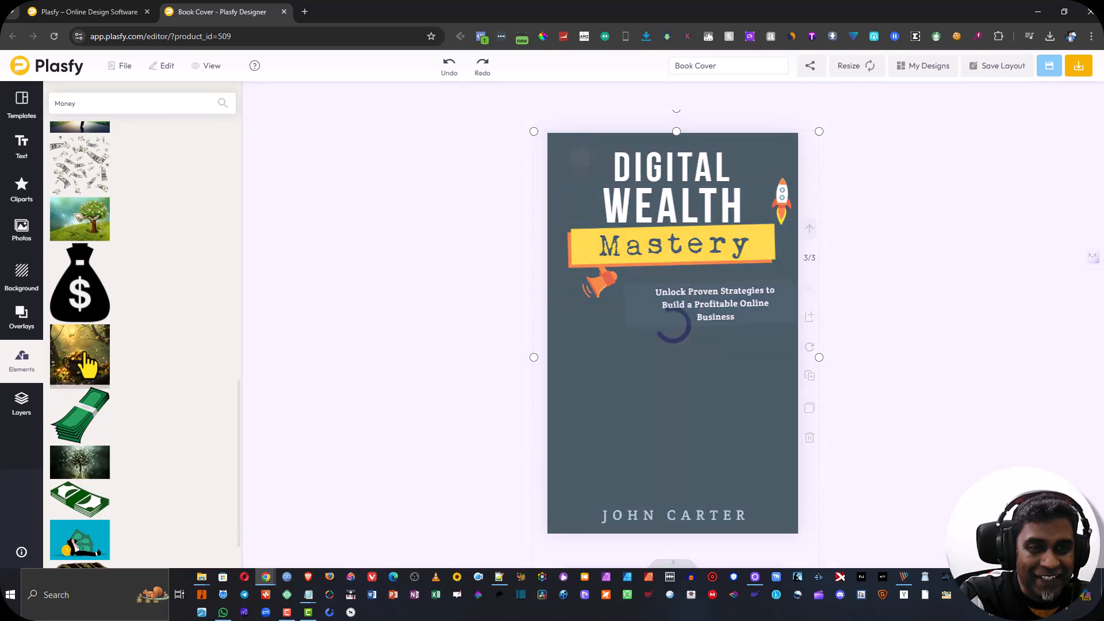
{"action": "left_click_drag", "start_coordinate": [671, 302], "coordinate": [680, 394]}
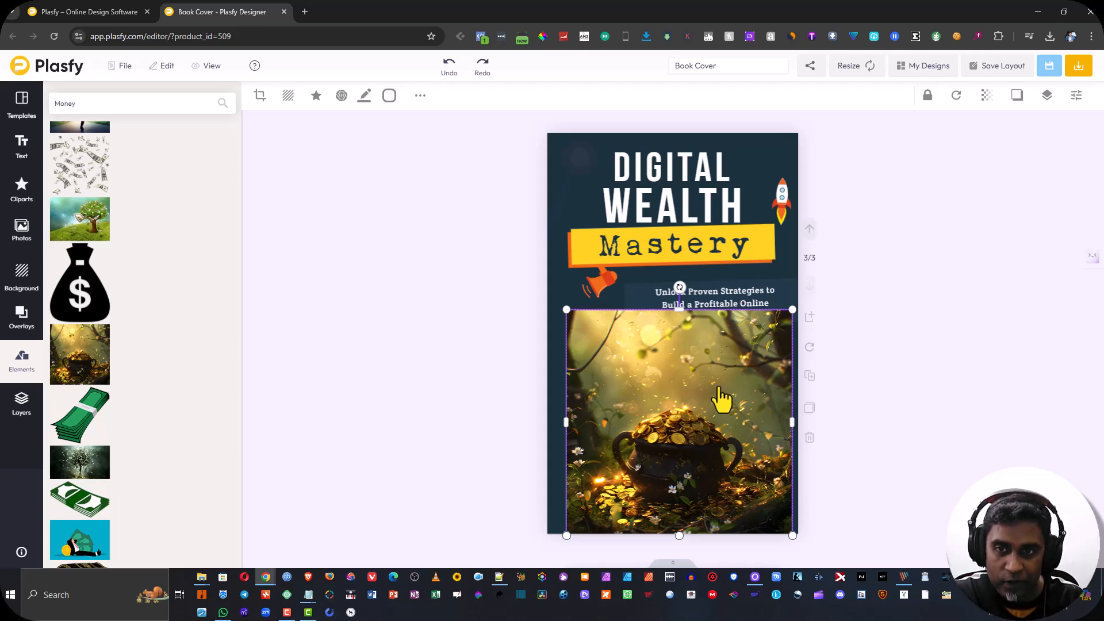
{"action": "key", "text": "Delete"}
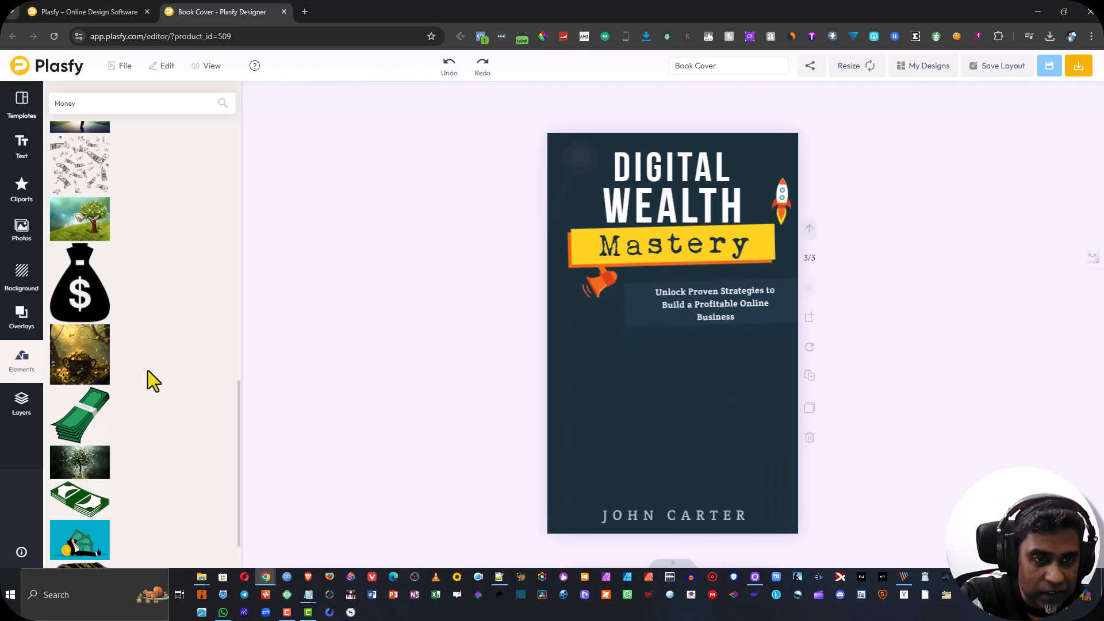
Step: Try the businessman-with-money illustration and the dark crowd photo, deleting each
{"action": "scroll", "coordinate": [147, 370], "scroll_direction": "down", "scroll_amount": 1}
{"action": "scroll", "coordinate": [128, 368], "scroll_direction": "down", "scroll_amount": 1}
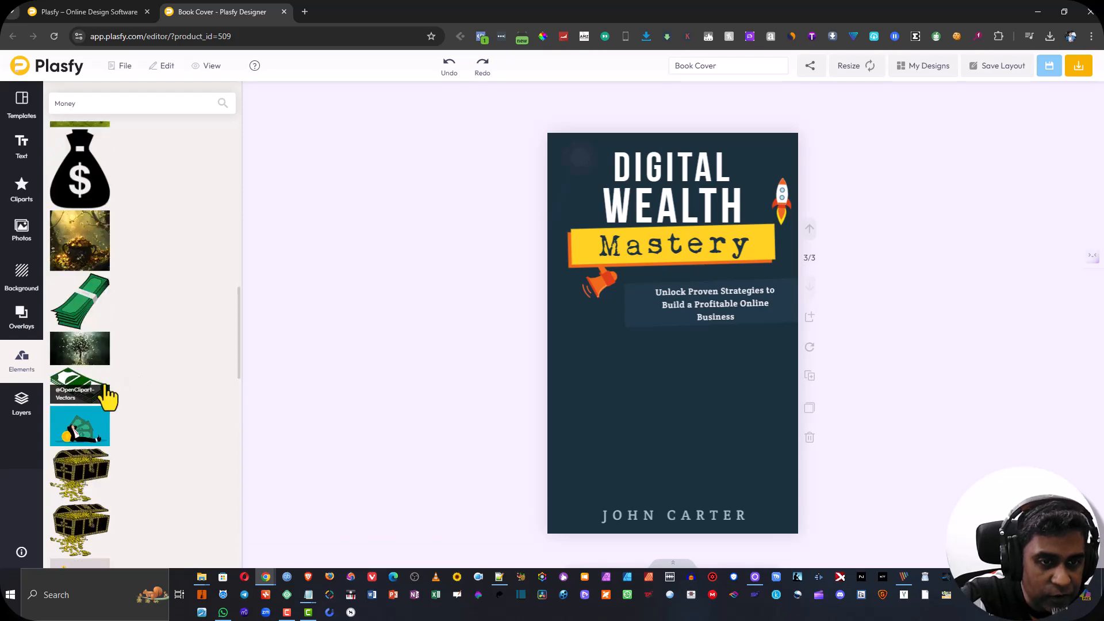
{"action": "left_click", "coordinate": [79, 430]}
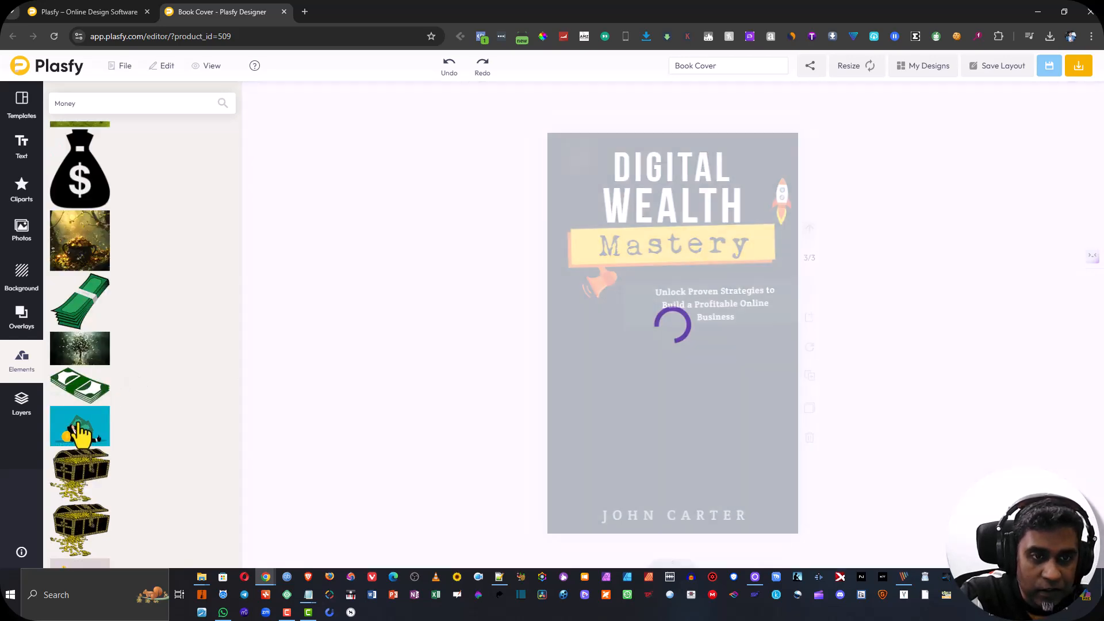
{"action": "left_click_drag", "start_coordinate": [678, 320], "coordinate": [672, 429]}
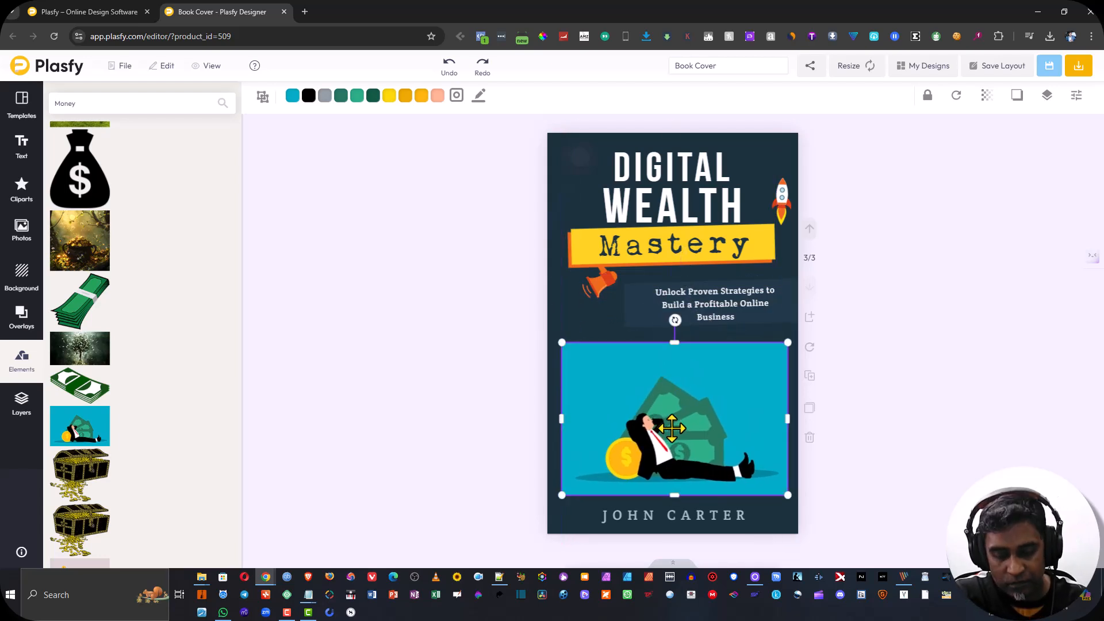
{"action": "key", "text": "Delete"}
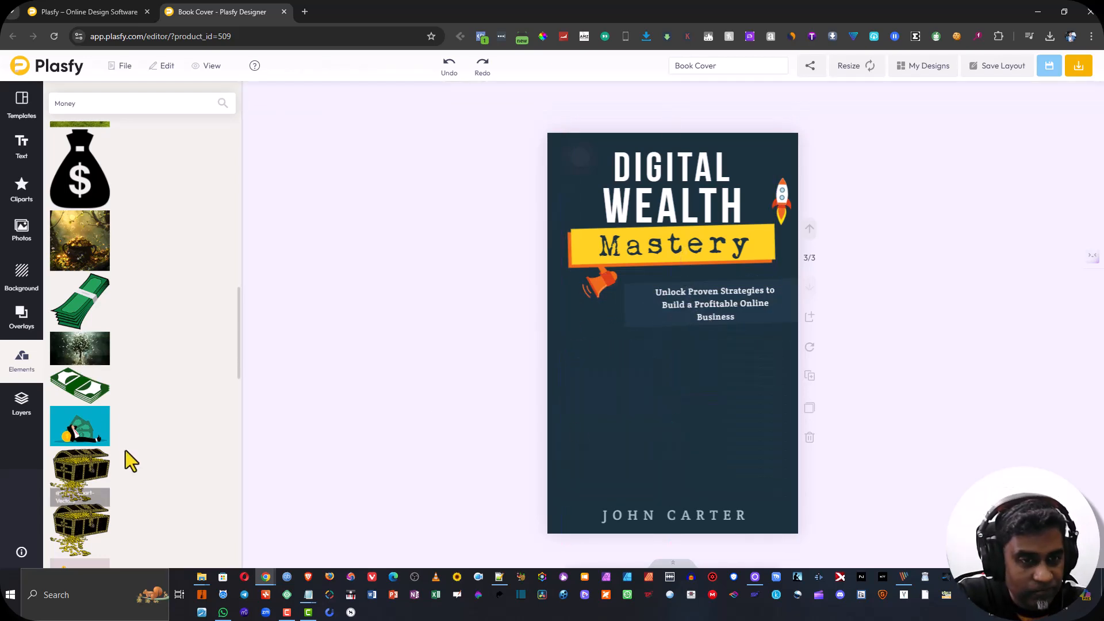
{"action": "scroll", "coordinate": [126, 451], "scroll_direction": "down", "scroll_amount": 5}
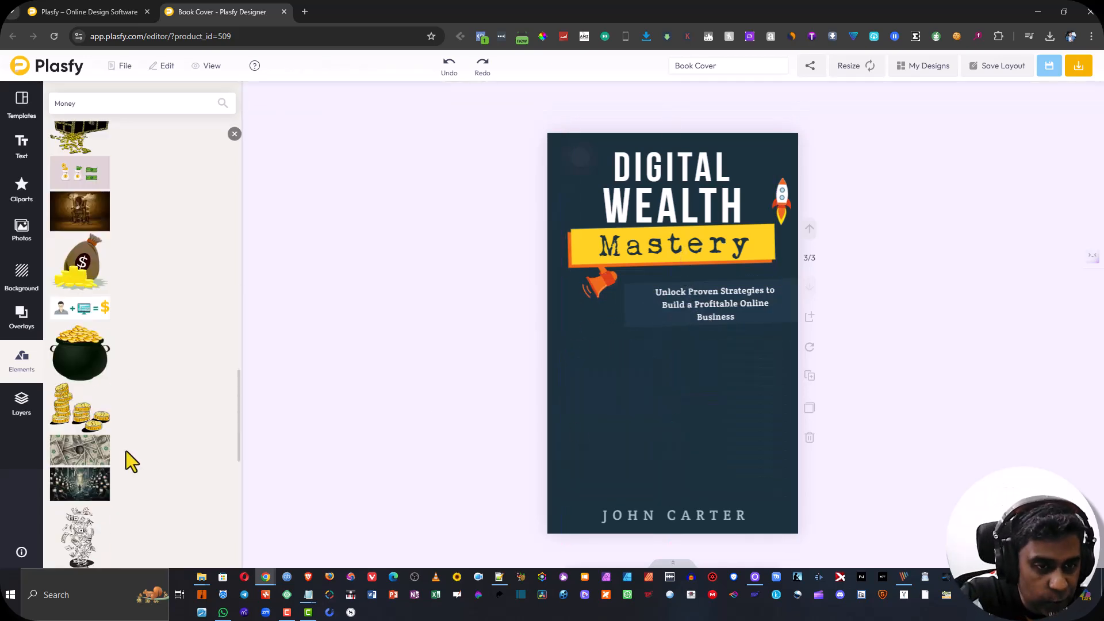
{"action": "left_click", "coordinate": [83, 483]}
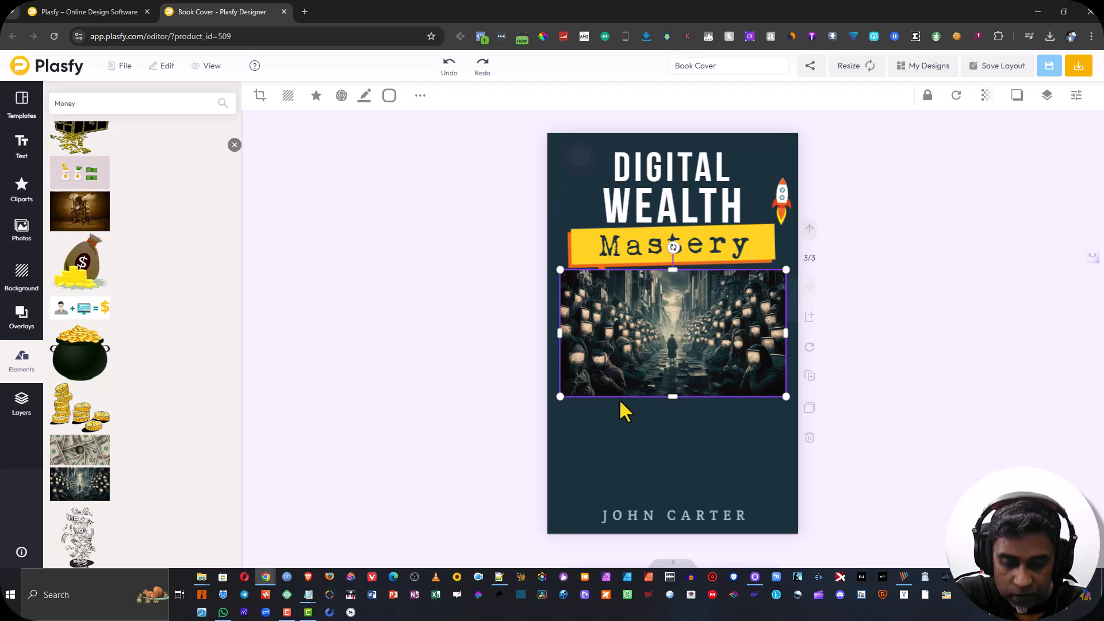
{"action": "key", "text": "Delete"}
{"action": "scroll", "coordinate": [148, 333], "scroll_direction": "up", "scroll_amount": 15}
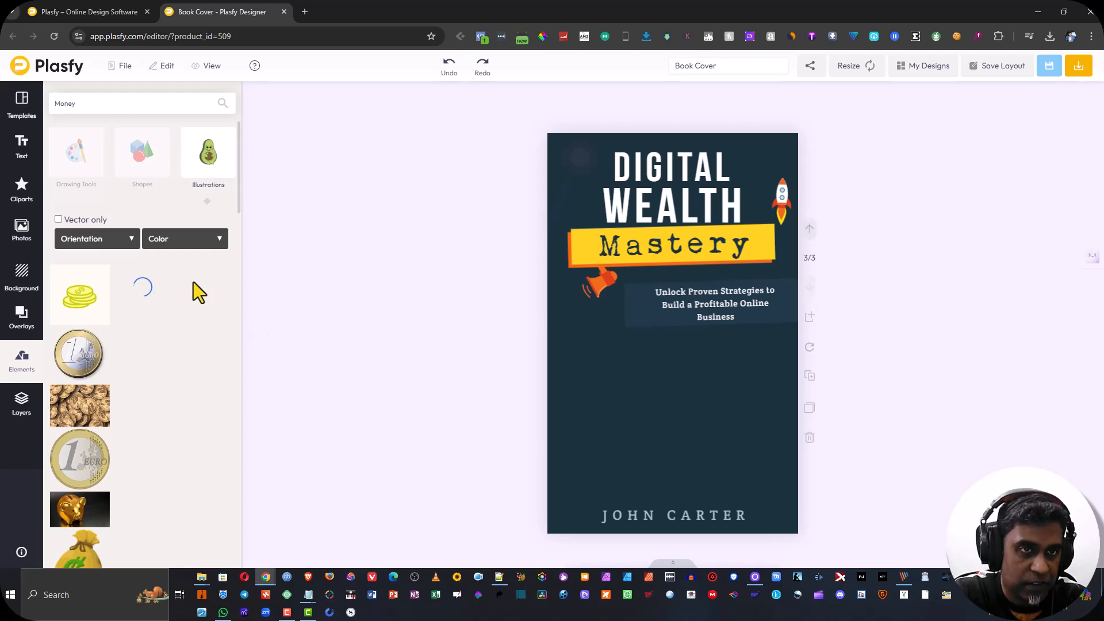
Step: Append 'Templates' to make the design name Book Cover Templates, then save
{"action": "scroll", "coordinate": [180, 386], "scroll_direction": "down", "scroll_amount": 4}
{"action": "scroll", "coordinate": [175, 378], "scroll_direction": "down", "scroll_amount": 7}
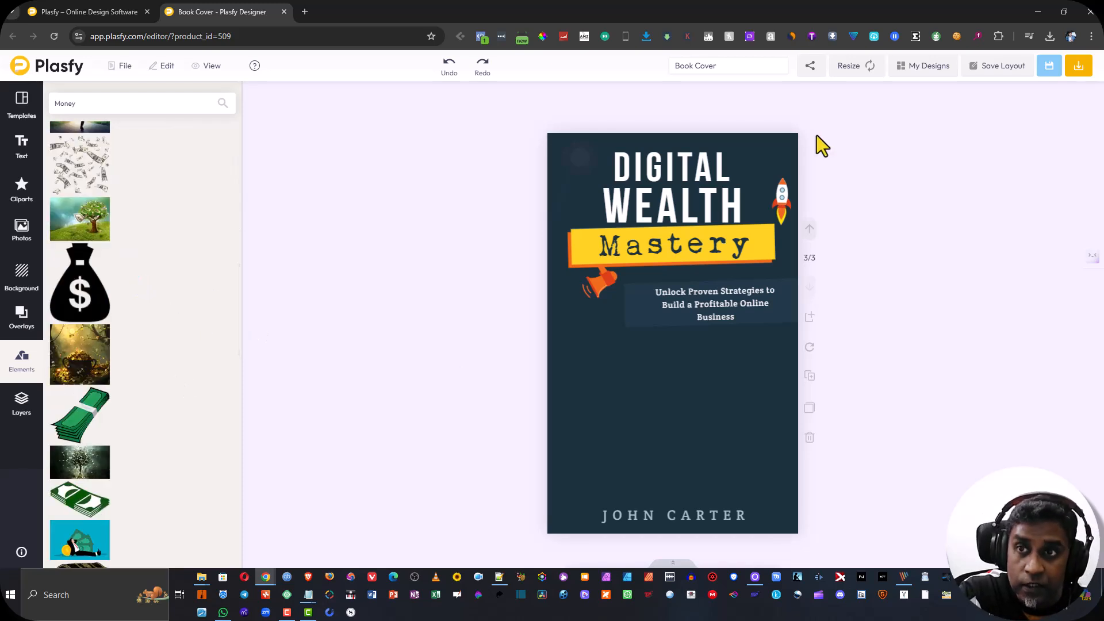
{"action": "left_click", "coordinate": [744, 67]}
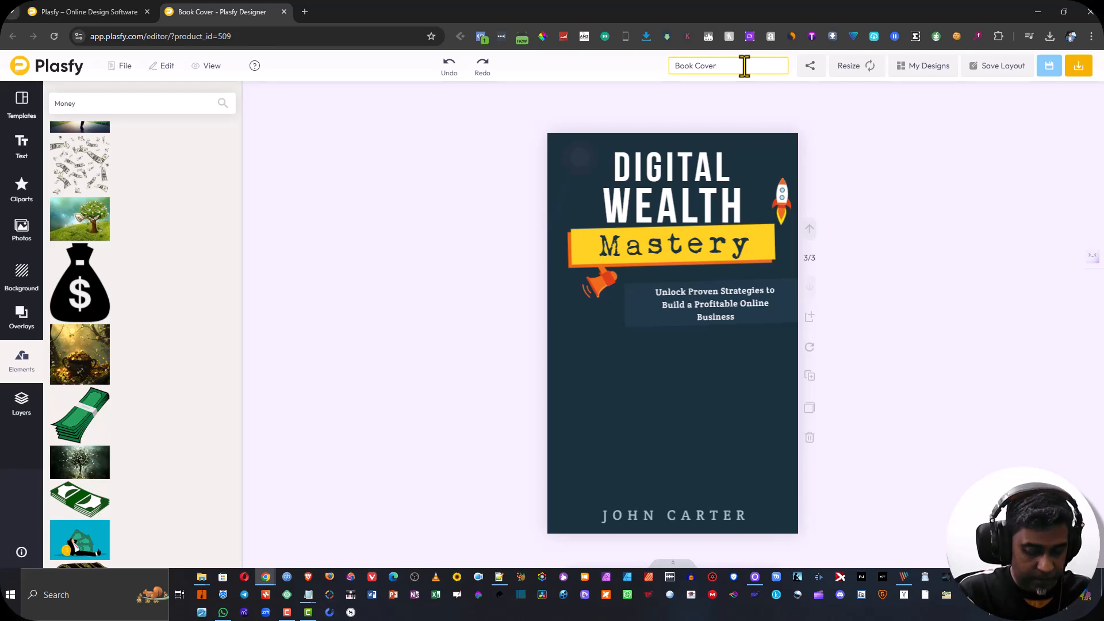
{"action": "type", "text": "Templates"}
{"action": "left_click", "coordinate": [1053, 81]}
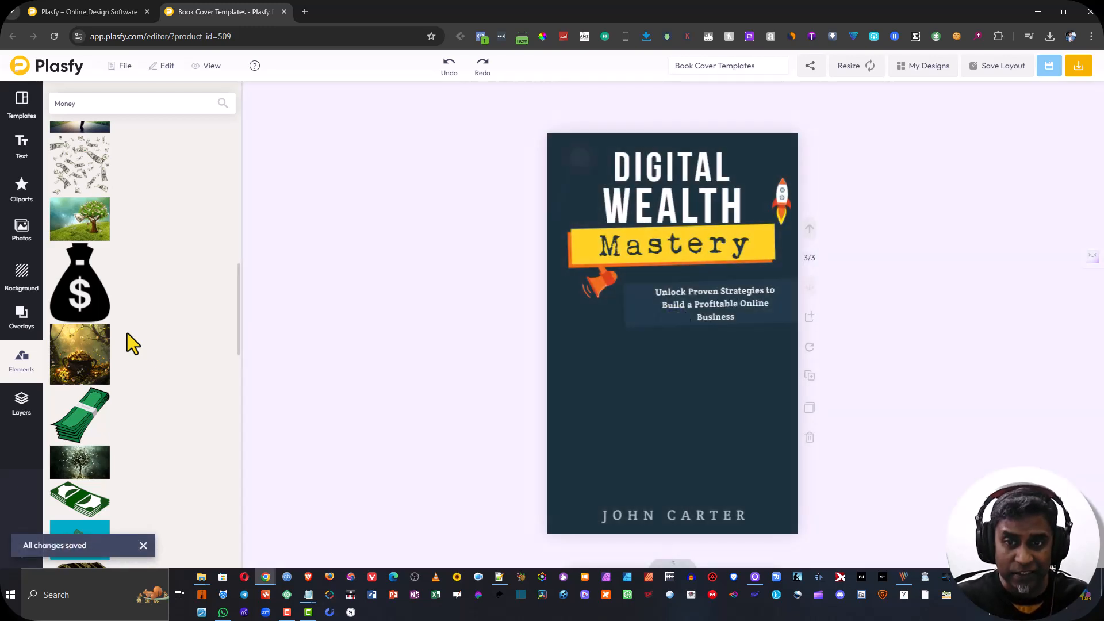
Step: Add the money-hat image to the cover and shrink it
{"action": "scroll", "coordinate": [130, 440], "scroll_direction": "down", "scroll_amount": 1}
{"action": "scroll", "coordinate": [130, 439], "scroll_direction": "down", "scroll_amount": 3}
{"action": "scroll", "coordinate": [130, 439], "scroll_direction": "down", "scroll_amount": 4}
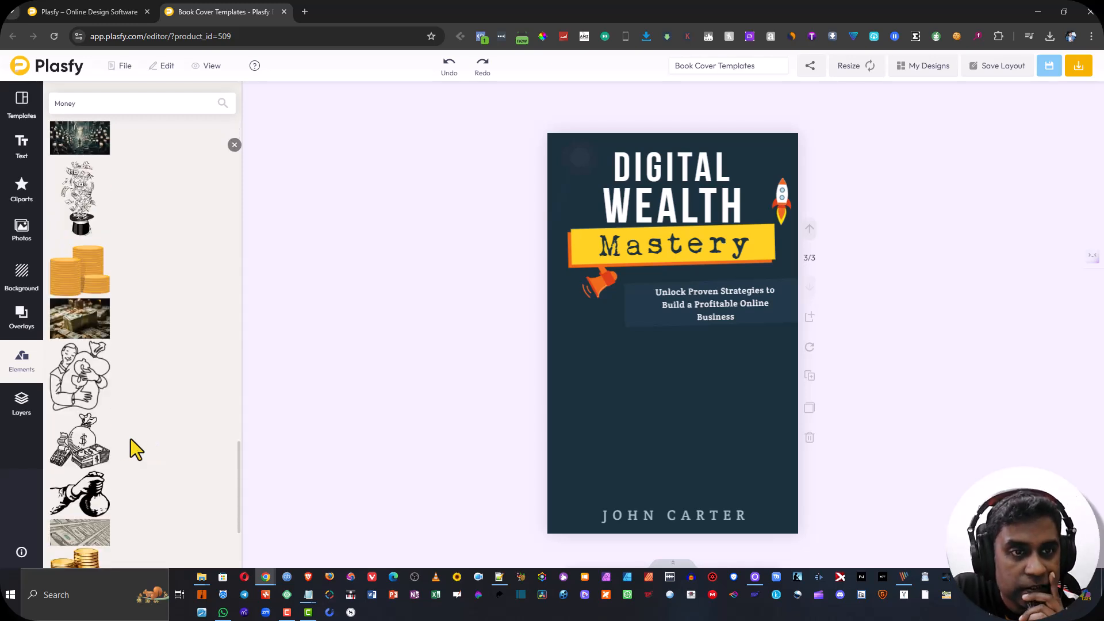
{"action": "left_click", "coordinate": [64, 223]}
{"action": "left_click_drag", "start_coordinate": [778, 154], "coordinate": [688, 309]}
{"action": "left_click_drag", "start_coordinate": [650, 401], "coordinate": [690, 419]}
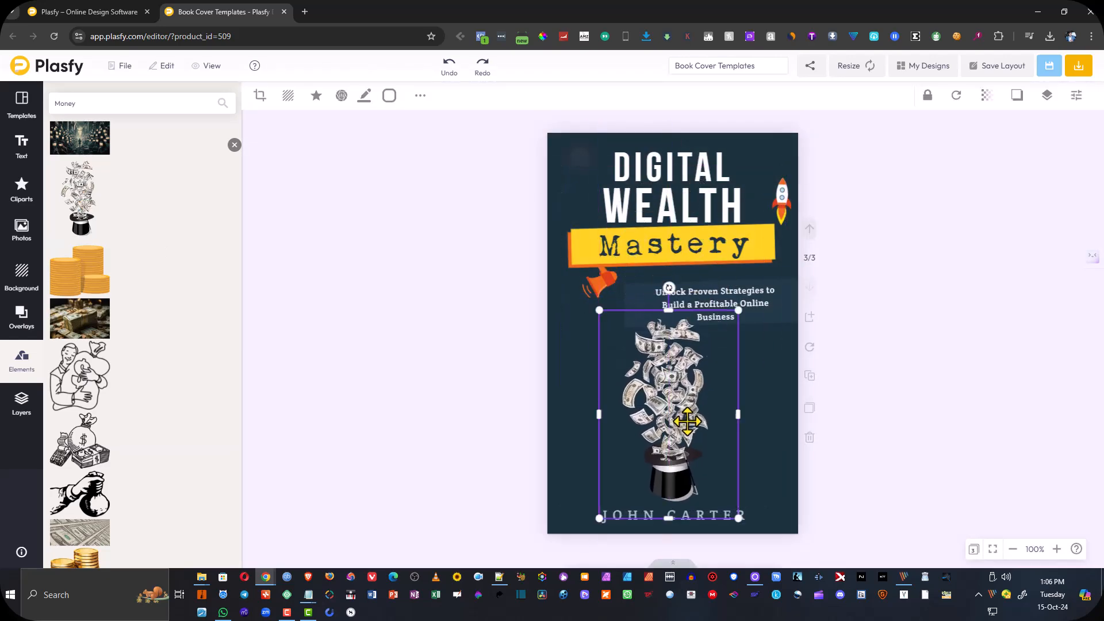
{"action": "left_click", "coordinate": [820, 397]}
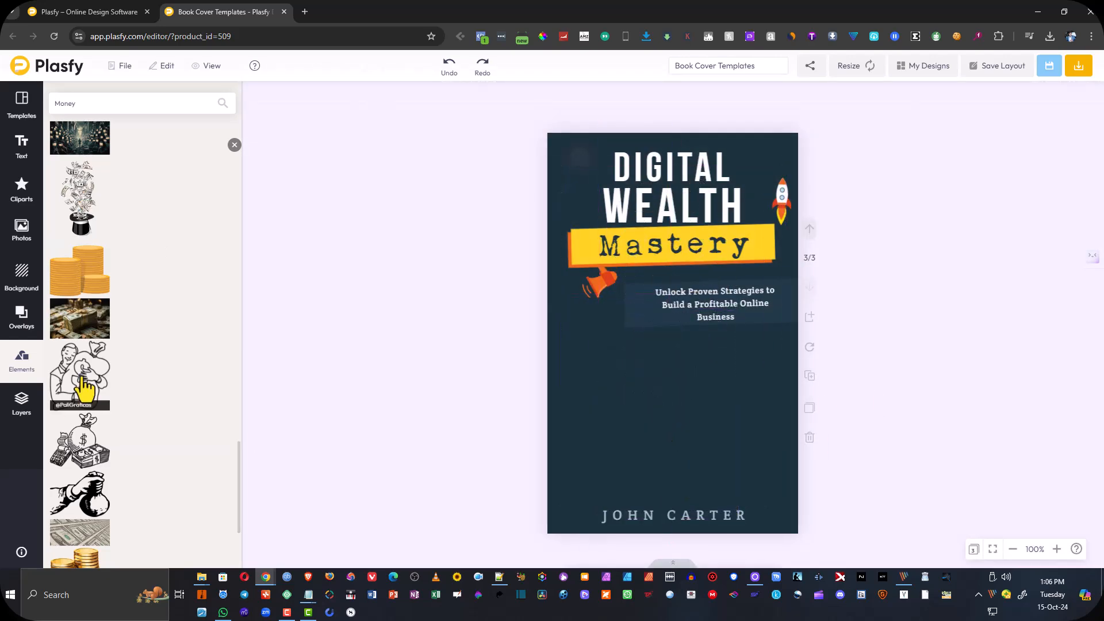
Step: Add the laptop-and-cash image below the subtitle and widen it to both cover edges
{"action": "scroll", "coordinate": [112, 421], "scroll_direction": "down", "scroll_amount": 6}
{"action": "scroll", "coordinate": [113, 422], "scroll_direction": "down", "scroll_amount": 10}
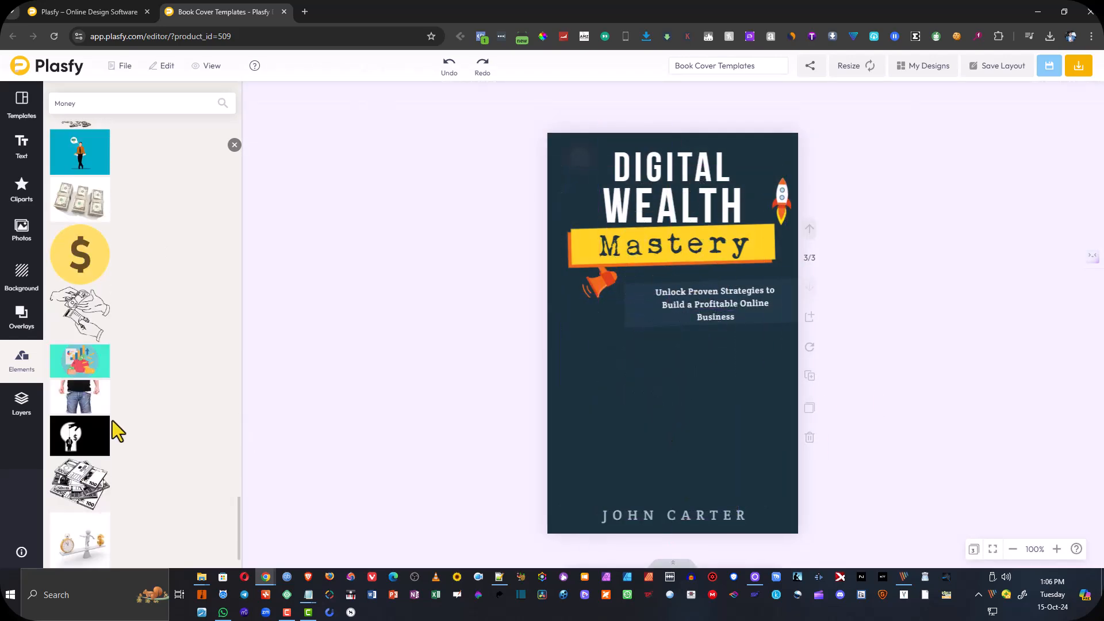
{"action": "left_click", "coordinate": [82, 358]}
{"action": "left_click_drag", "start_coordinate": [692, 340], "coordinate": [693, 416]}
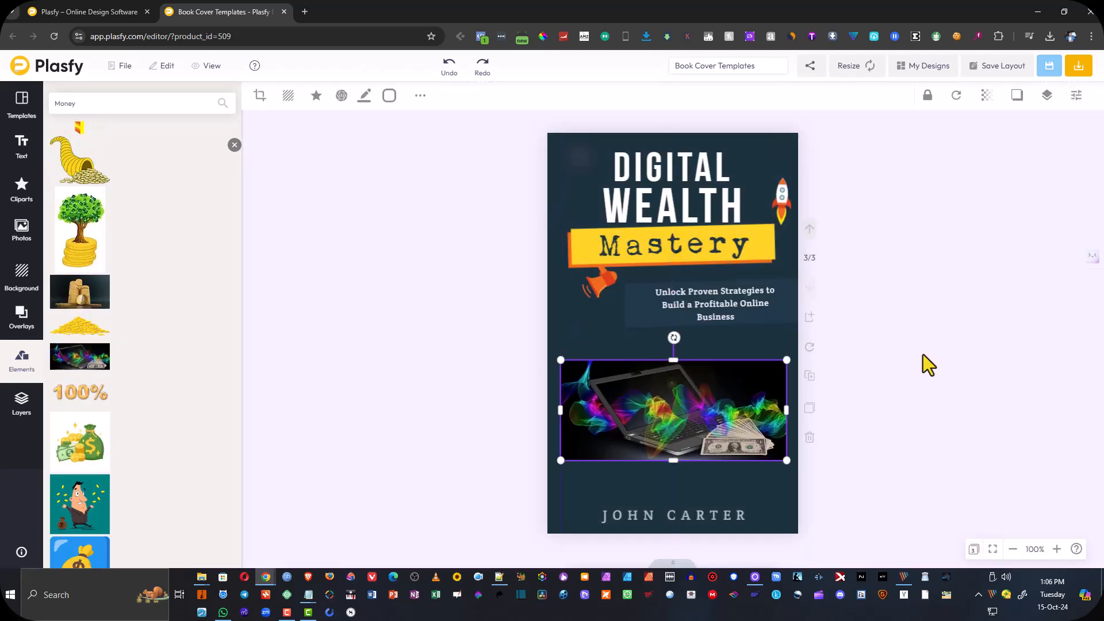
{"action": "left_click", "coordinate": [923, 354]}
{"action": "left_click", "coordinate": [673, 410]}
{"action": "left_click_drag", "start_coordinate": [561, 410], "coordinate": [540, 410]}
{"action": "left_click_drag", "start_coordinate": [787, 410], "coordinate": [804, 410]}
{"action": "left_click", "coordinate": [895, 389]}
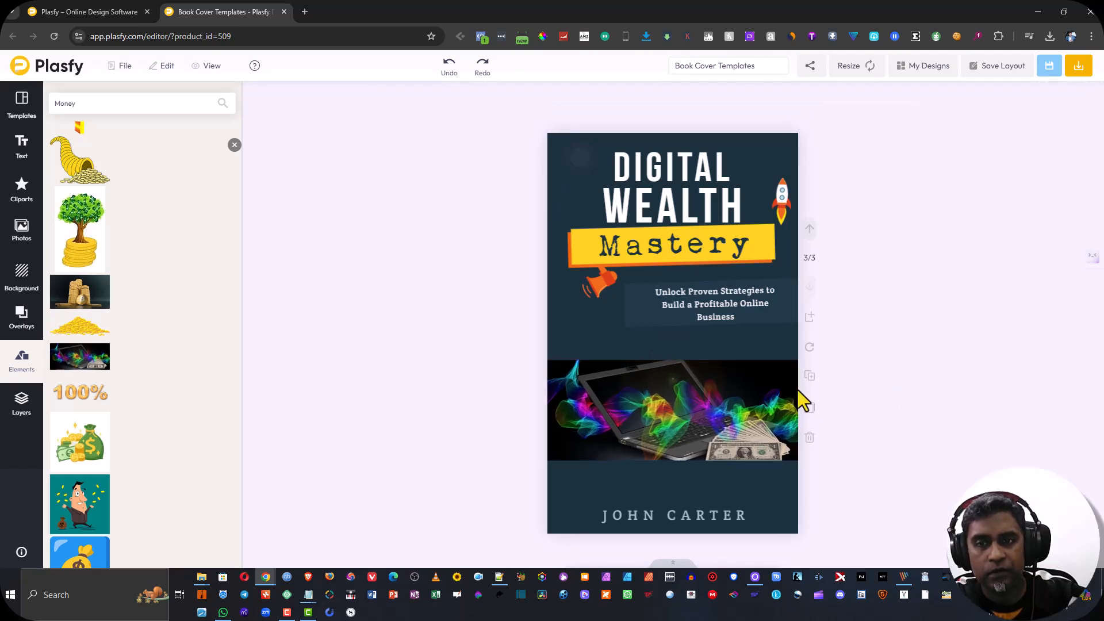
{"action": "left_click", "coordinate": [702, 398]}
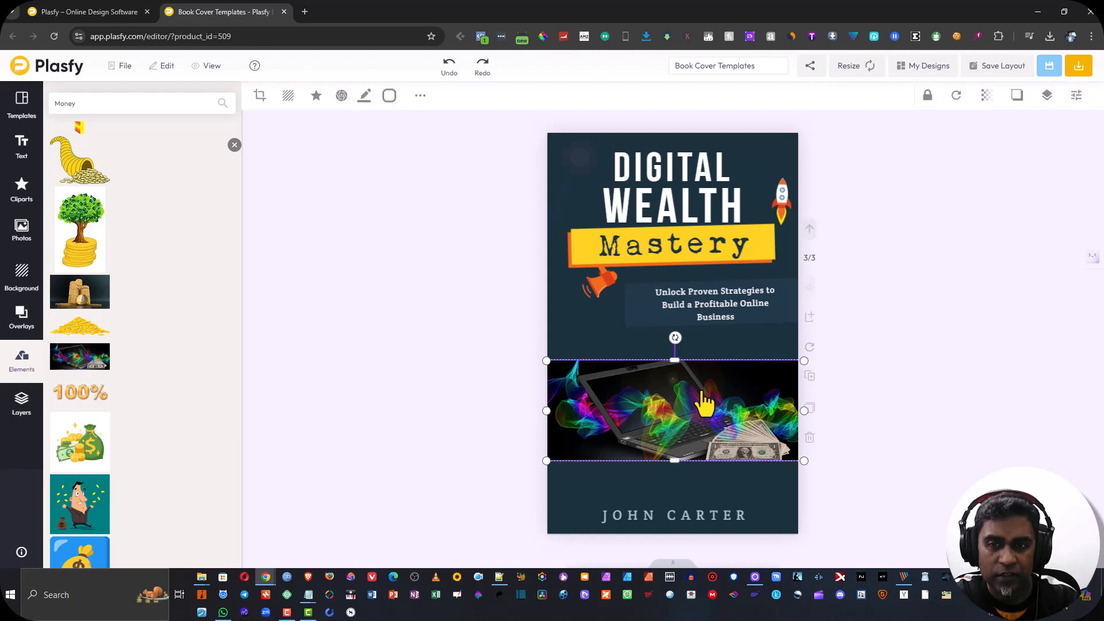
Step: Check page 2 of the design, then return to page 3
{"action": "left_click", "coordinate": [810, 230]}
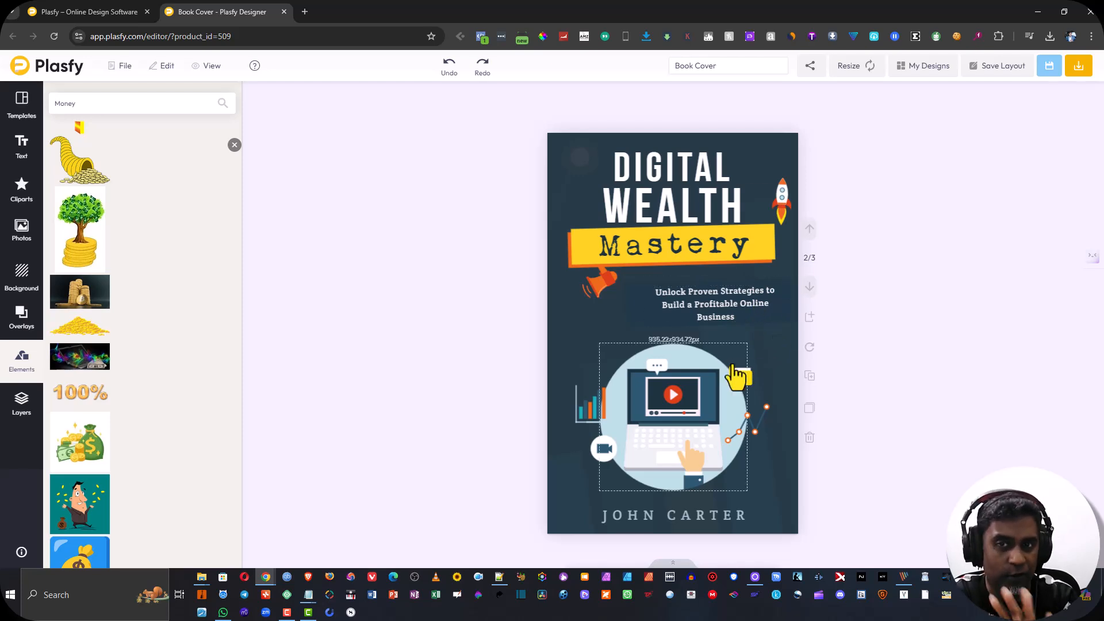
{"action": "left_click", "coordinate": [810, 288]}
{"action": "scroll", "coordinate": [152, 383], "scroll_direction": "down", "scroll_amount": 10}
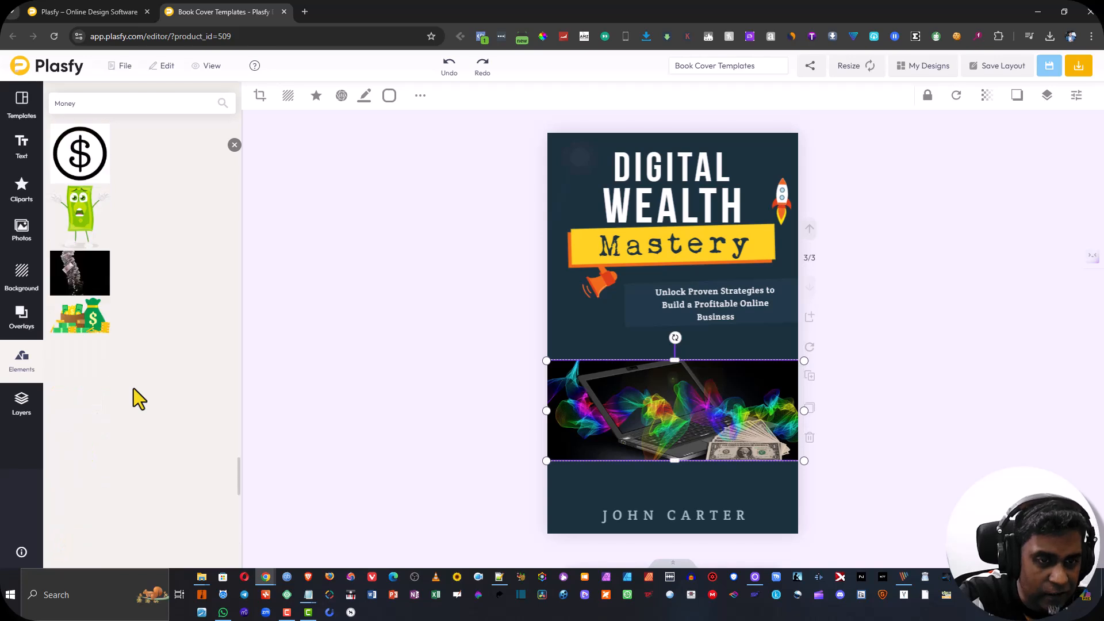
{"action": "scroll", "coordinate": [133, 388], "scroll_direction": "down", "scroll_amount": 2}
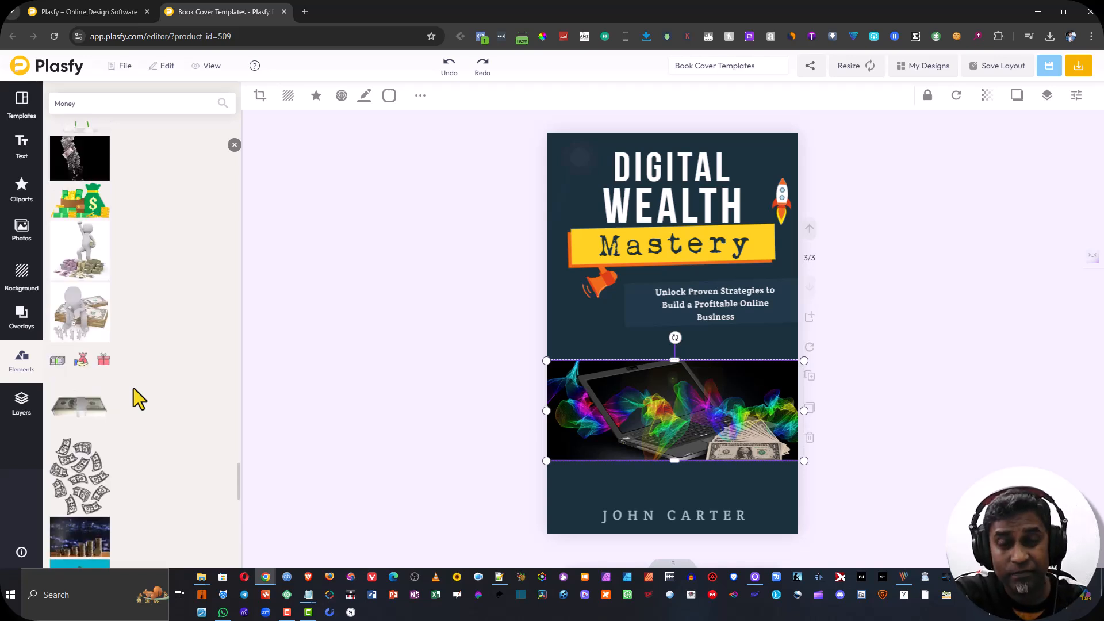
Step: Delete the coins photo and stretch the trader photo edge to edge below the subtitle
{"action": "scroll", "coordinate": [133, 388], "scroll_direction": "down", "scroll_amount": 10}
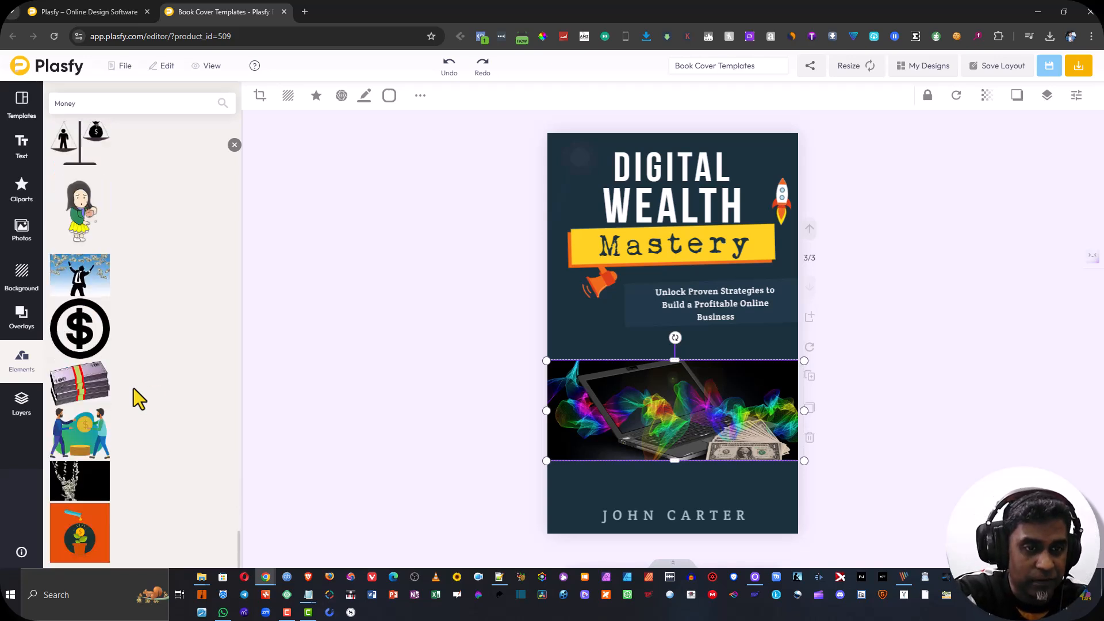
{"action": "scroll", "coordinate": [133, 389], "scroll_direction": "down", "scroll_amount": 5}
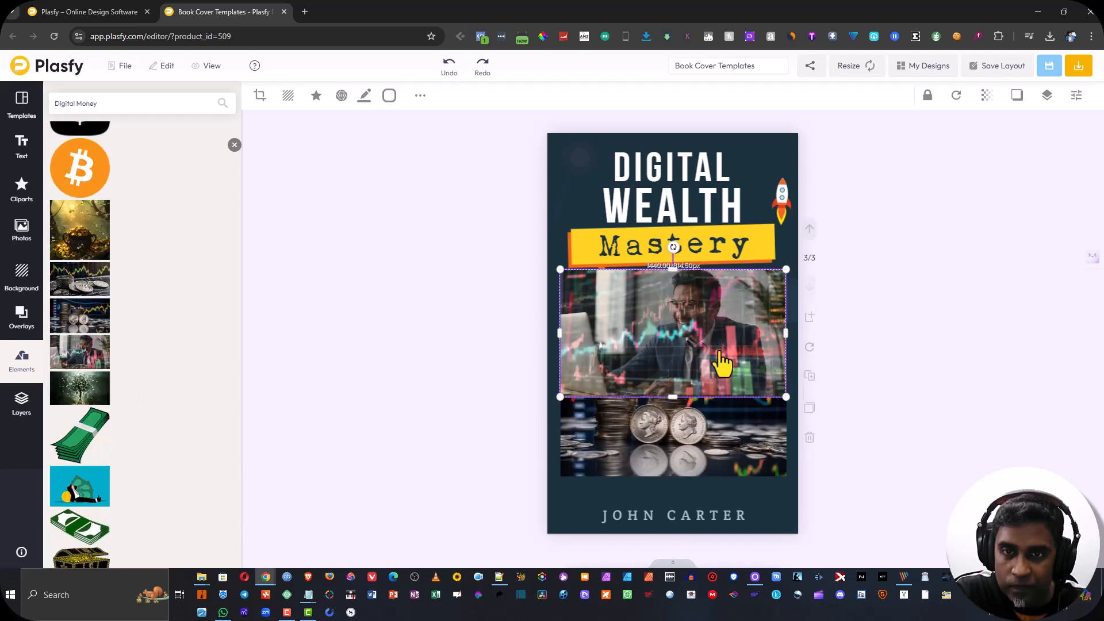
{"action": "left_click", "coordinate": [678, 443]}
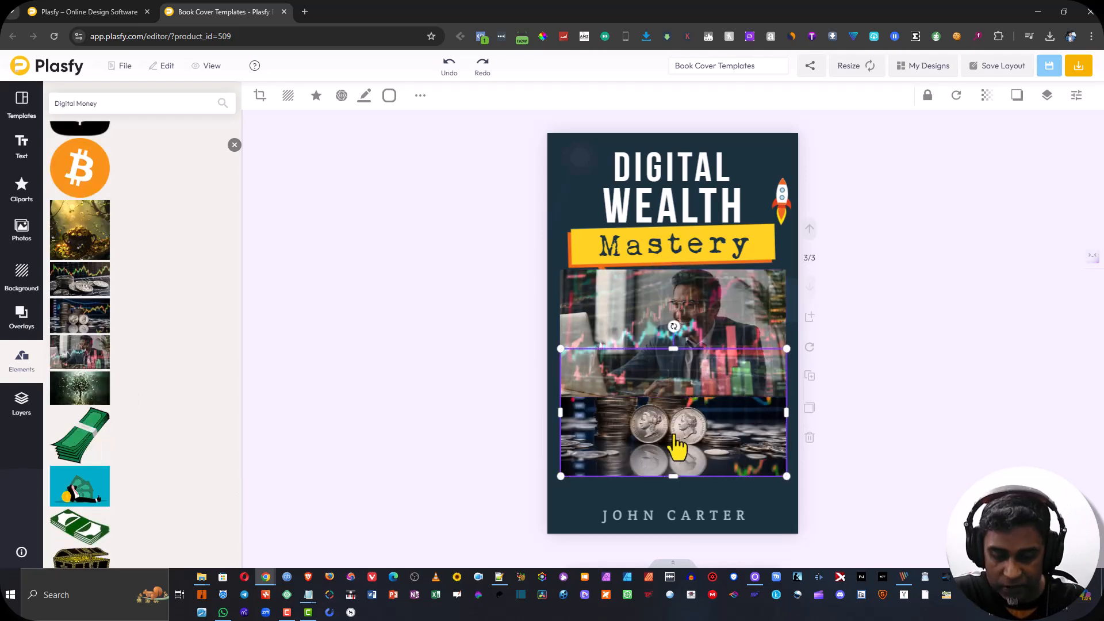
{"action": "key", "text": "Delete"}
{"action": "left_click_drag", "start_coordinate": [692, 339], "coordinate": [690, 426]}
{"action": "left_click", "coordinate": [853, 378]}
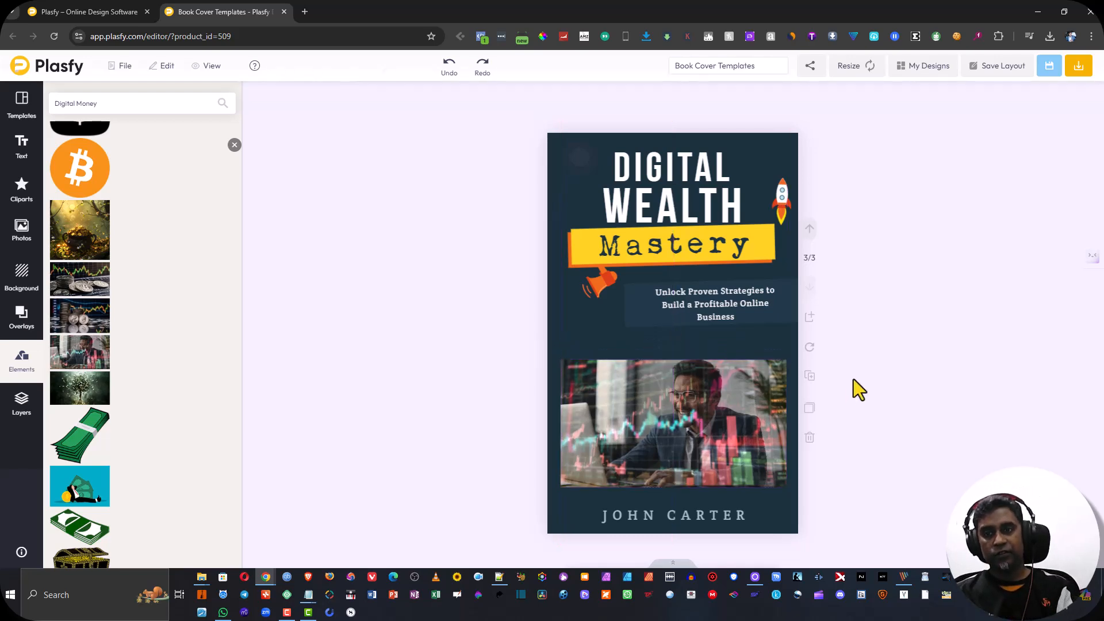
{"action": "left_click", "coordinate": [690, 427]}
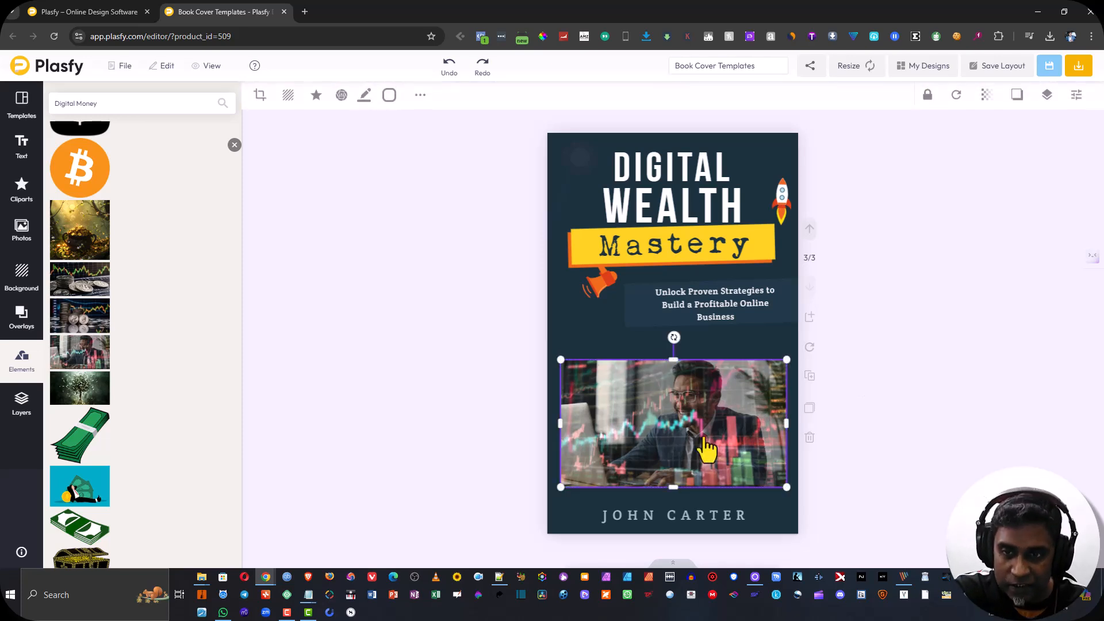
{"action": "left_click_drag", "start_coordinate": [562, 426], "coordinate": [544, 427]}
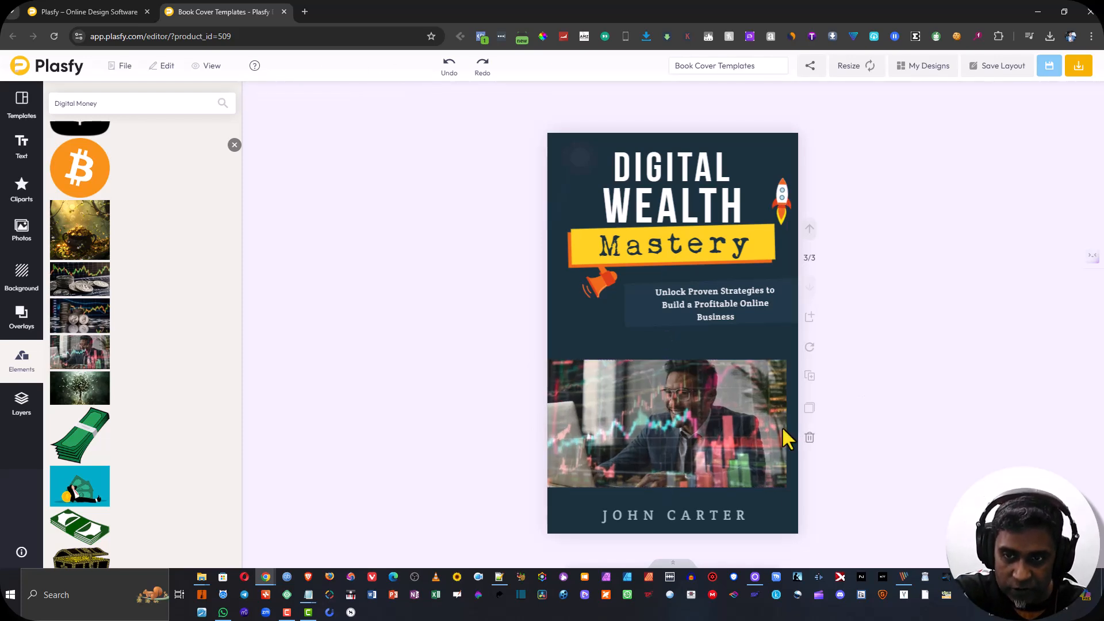
{"action": "left_click", "coordinate": [774, 444]}
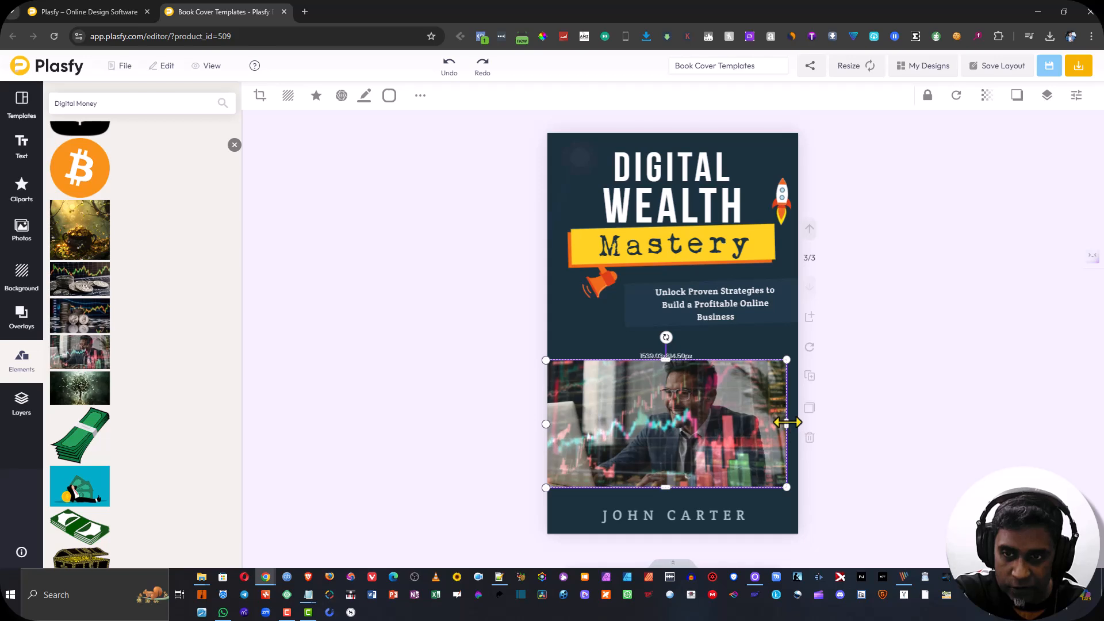
{"action": "left_click_drag", "start_coordinate": [787, 423], "coordinate": [799, 426]}
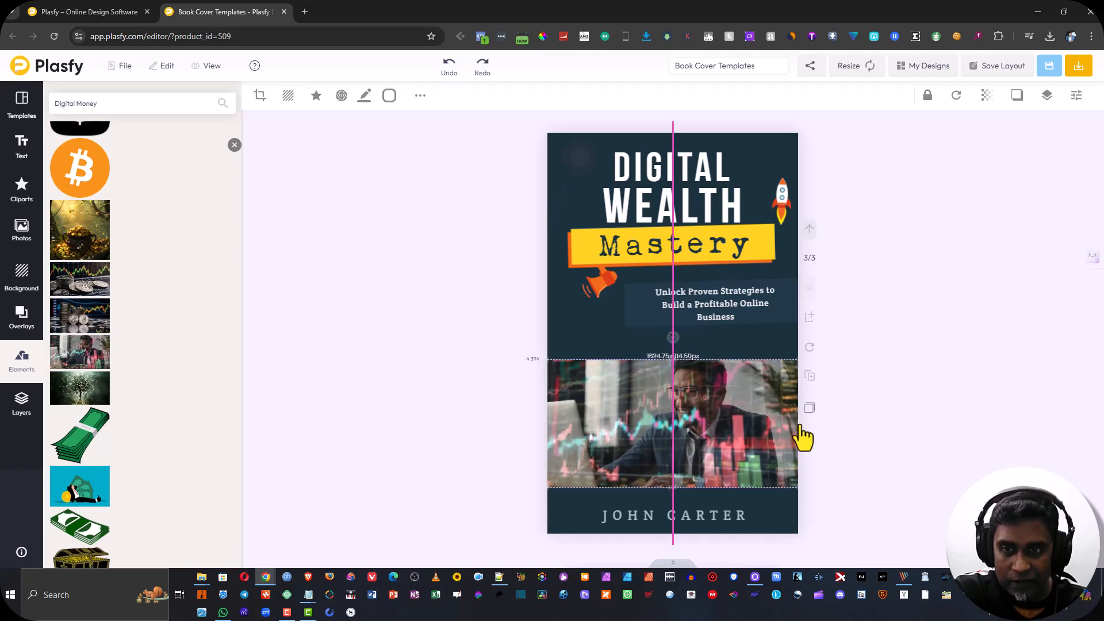
{"action": "left_click", "coordinate": [867, 364]}
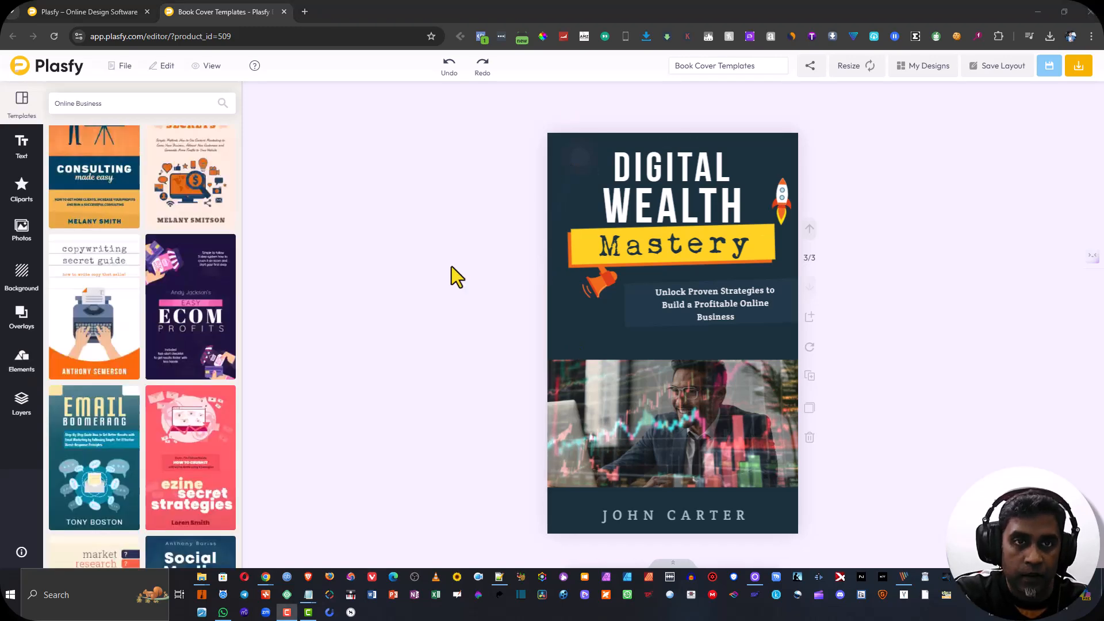
Step: Try a dark-to-light blue gradient background, rotating it and making it radial
{"action": "left_click", "coordinate": [22, 275]}
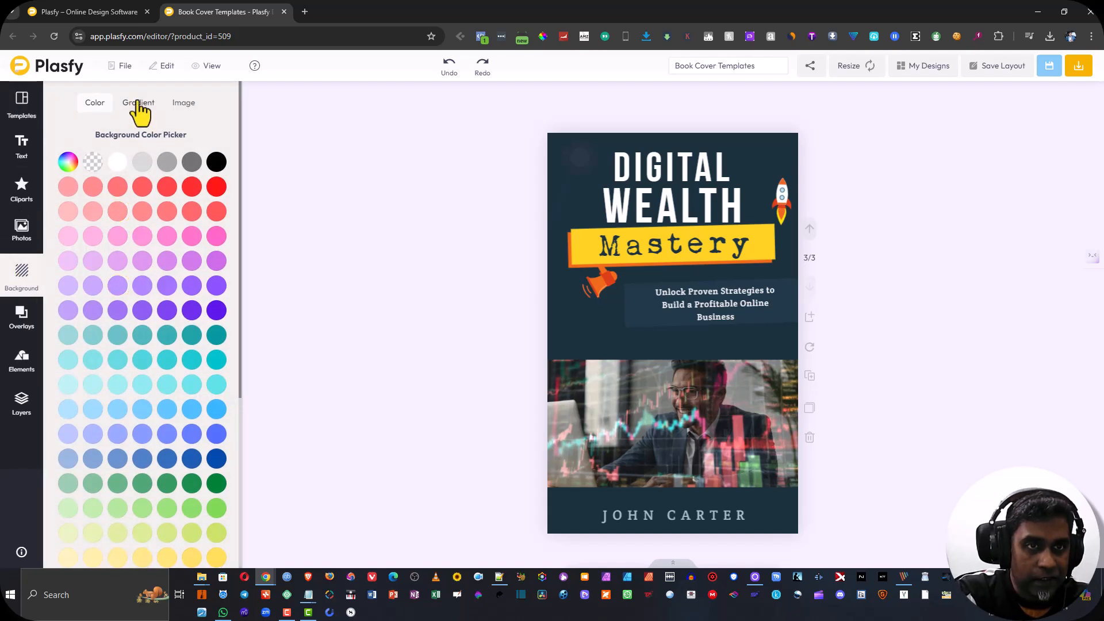
{"action": "left_click", "coordinate": [138, 104]}
{"action": "scroll", "coordinate": [137, 402], "scroll_direction": "down", "scroll_amount": 5}
{"action": "scroll", "coordinate": [136, 395], "scroll_direction": "down", "scroll_amount": 6}
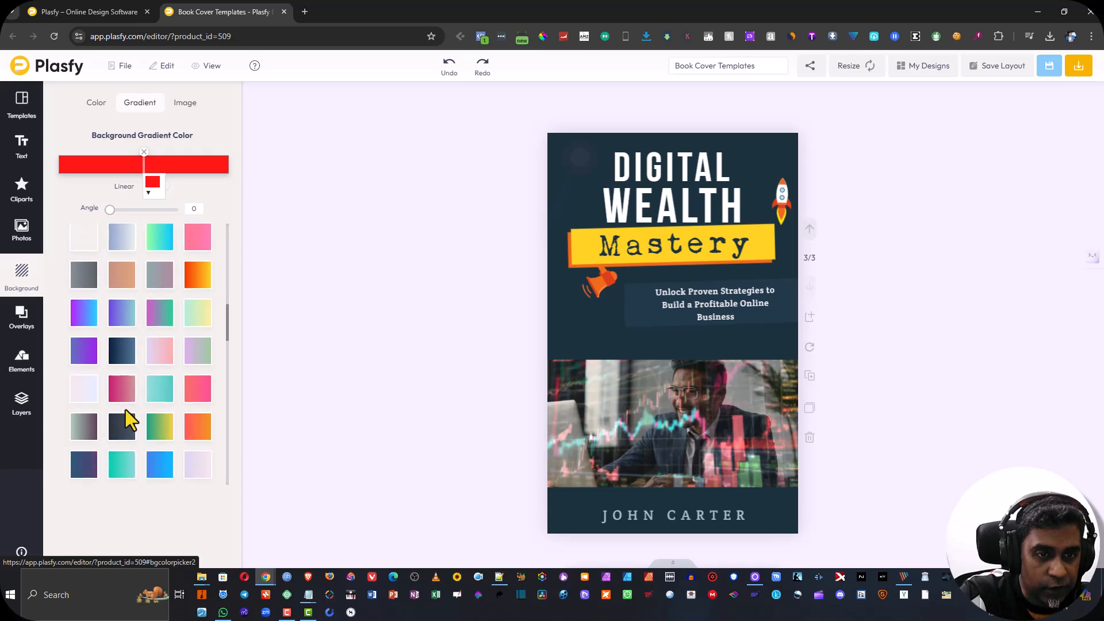
{"action": "scroll", "coordinate": [123, 419], "scroll_direction": "down", "scroll_amount": 4}
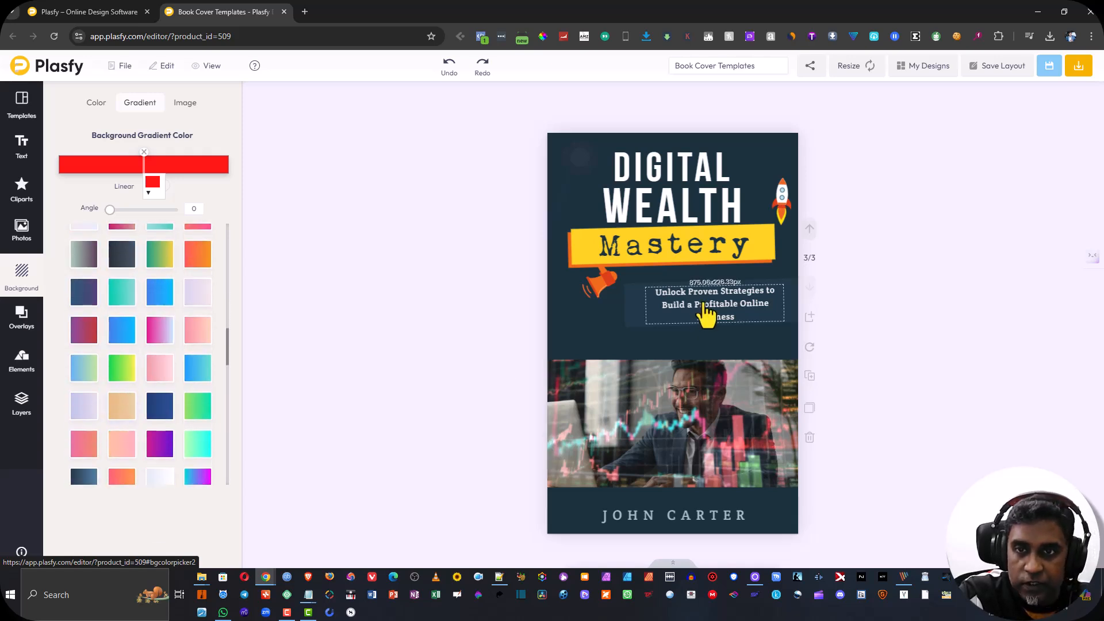
{"action": "scroll", "coordinate": [104, 423], "scroll_direction": "down", "scroll_amount": 4}
{"action": "scroll", "coordinate": [112, 417], "scroll_direction": "down", "scroll_amount": 4}
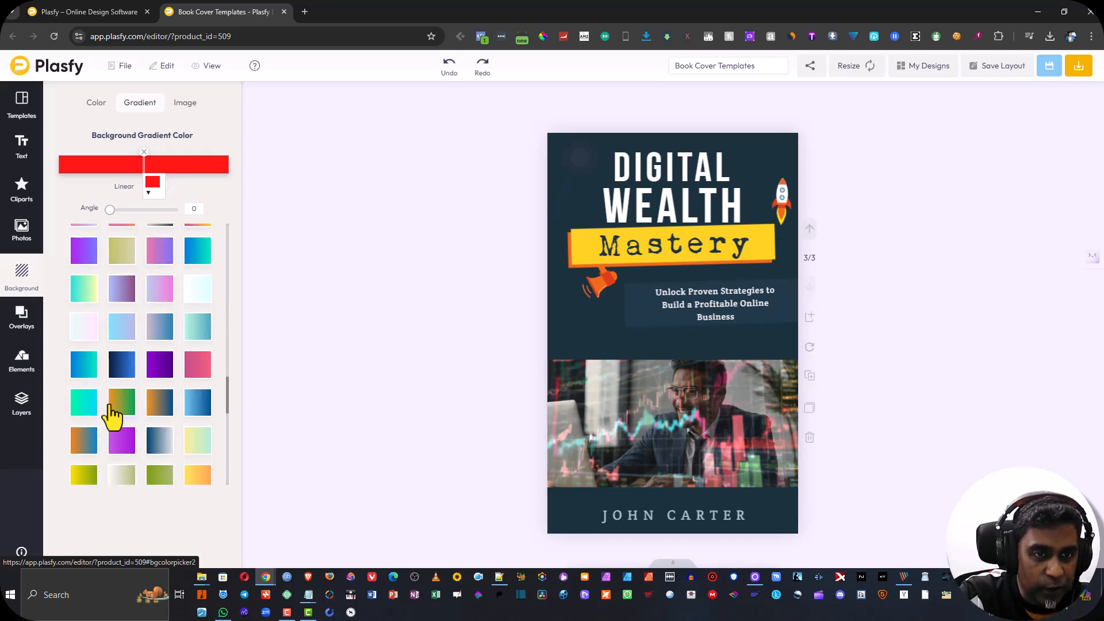
{"action": "left_click", "coordinate": [121, 363]}
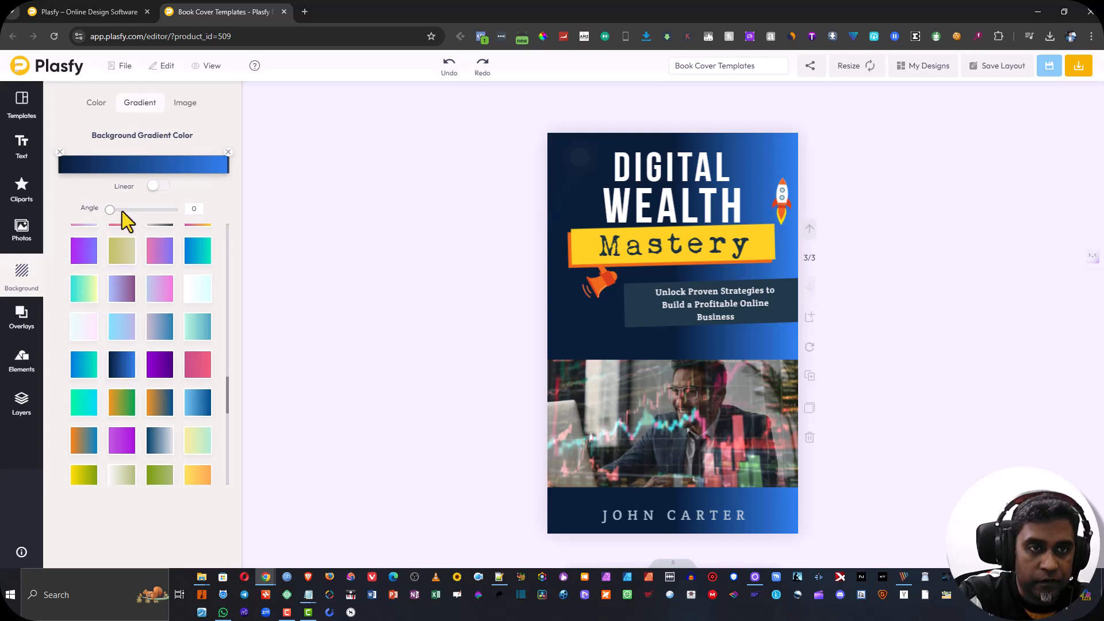
{"action": "left_click_drag", "start_coordinate": [111, 211], "coordinate": [147, 213]}
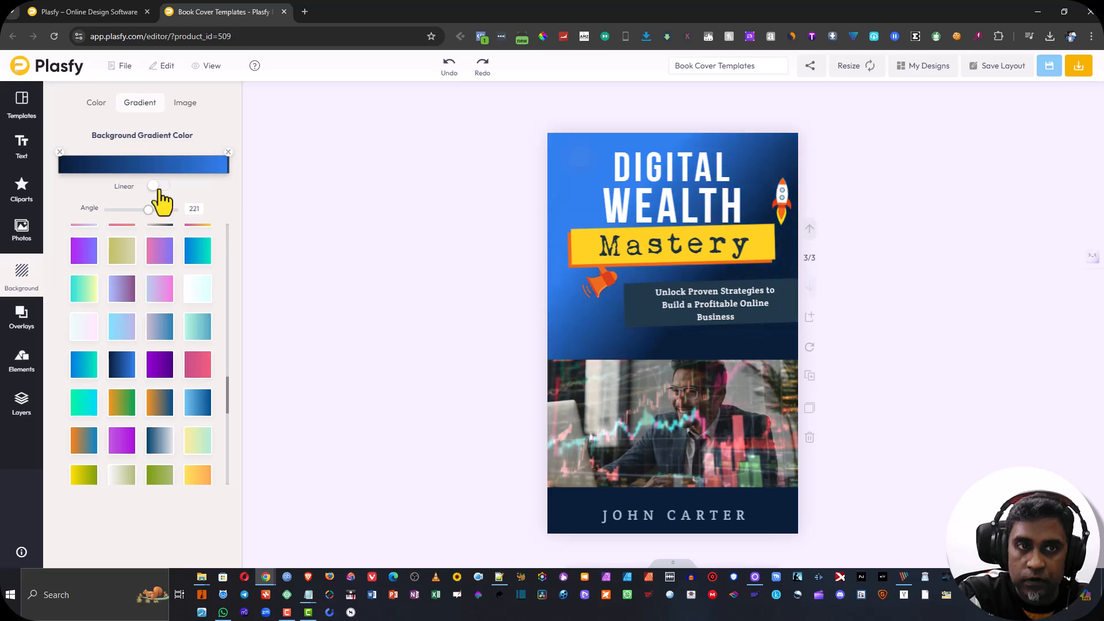
{"action": "left_click", "coordinate": [159, 186]}
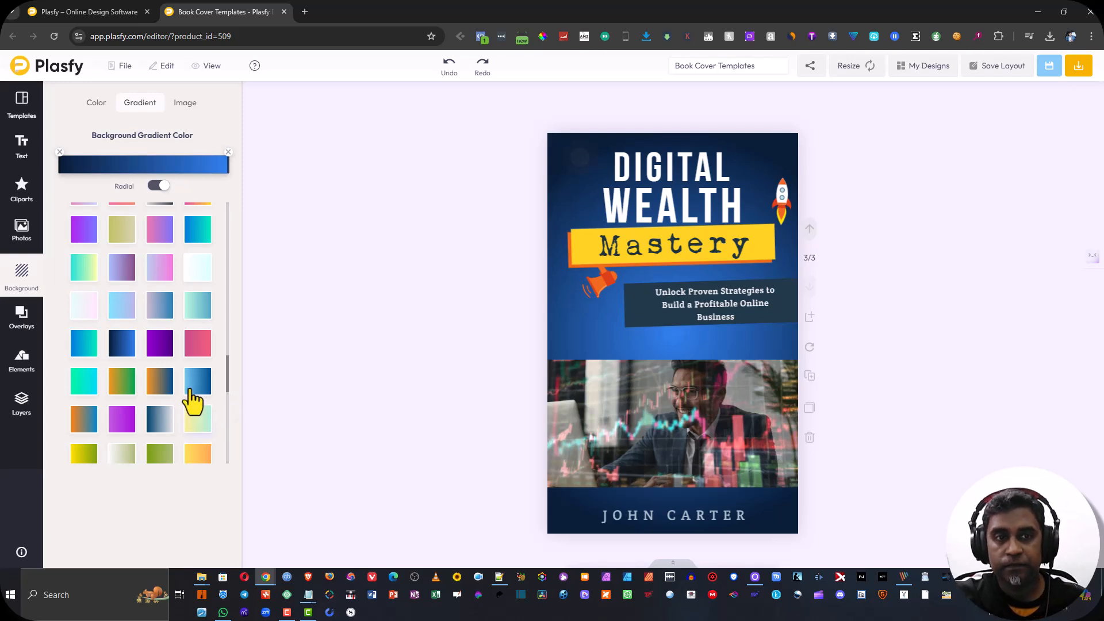
Step: Try a purple gradient background, switching between radial and linear at angle 0
{"action": "left_click", "coordinate": [161, 347]}
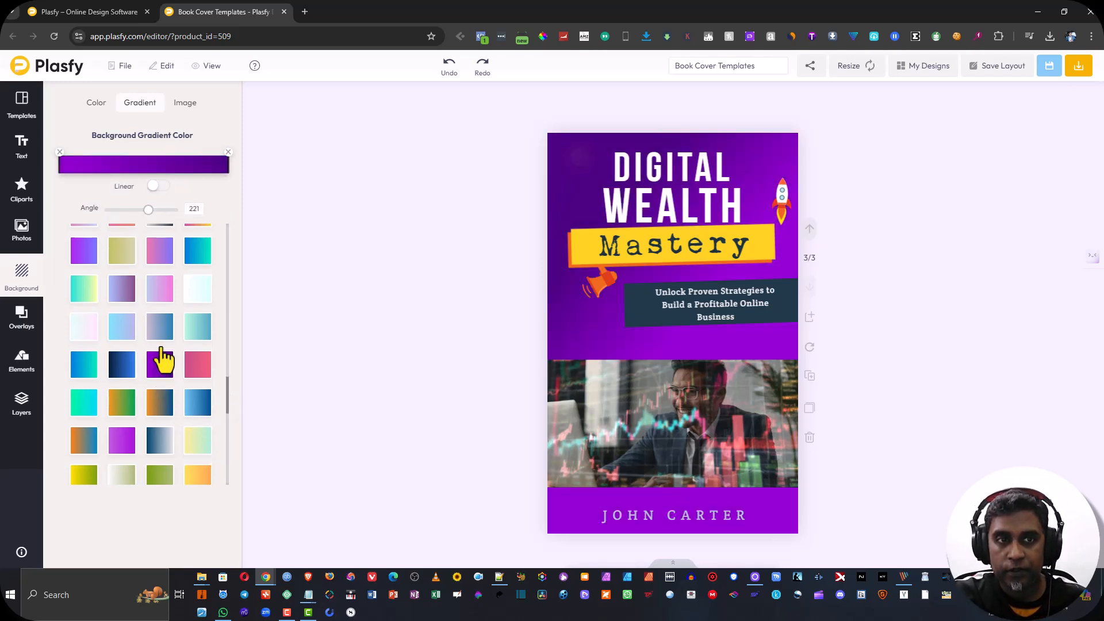
{"action": "left_click", "coordinate": [160, 186]}
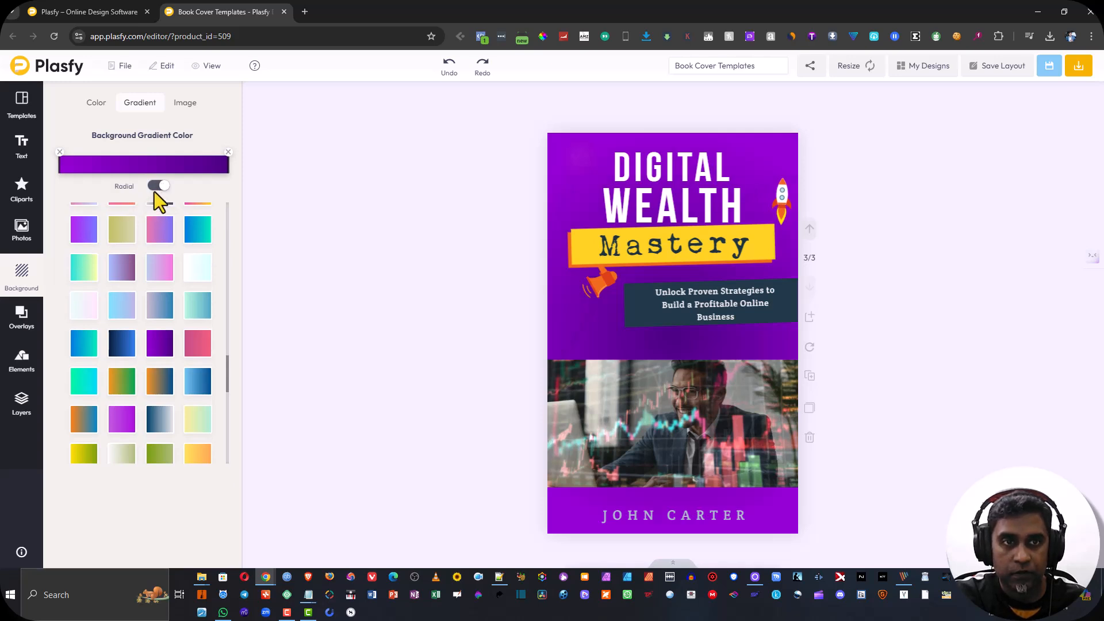
{"action": "left_click", "coordinate": [154, 191]}
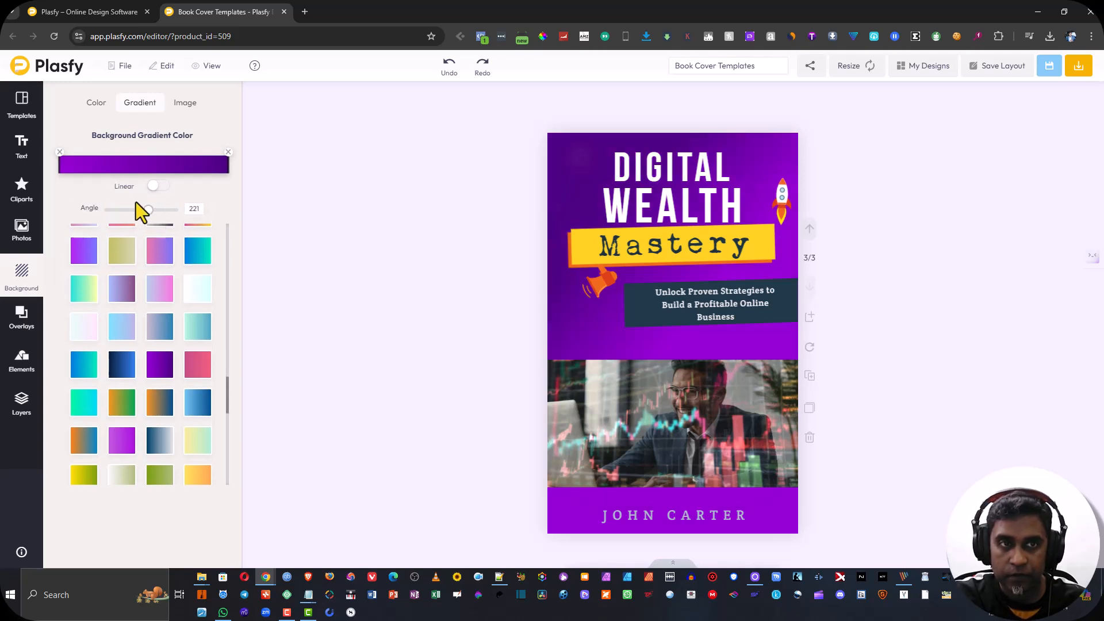
{"action": "left_click_drag", "start_coordinate": [150, 215], "coordinate": [109, 216]}
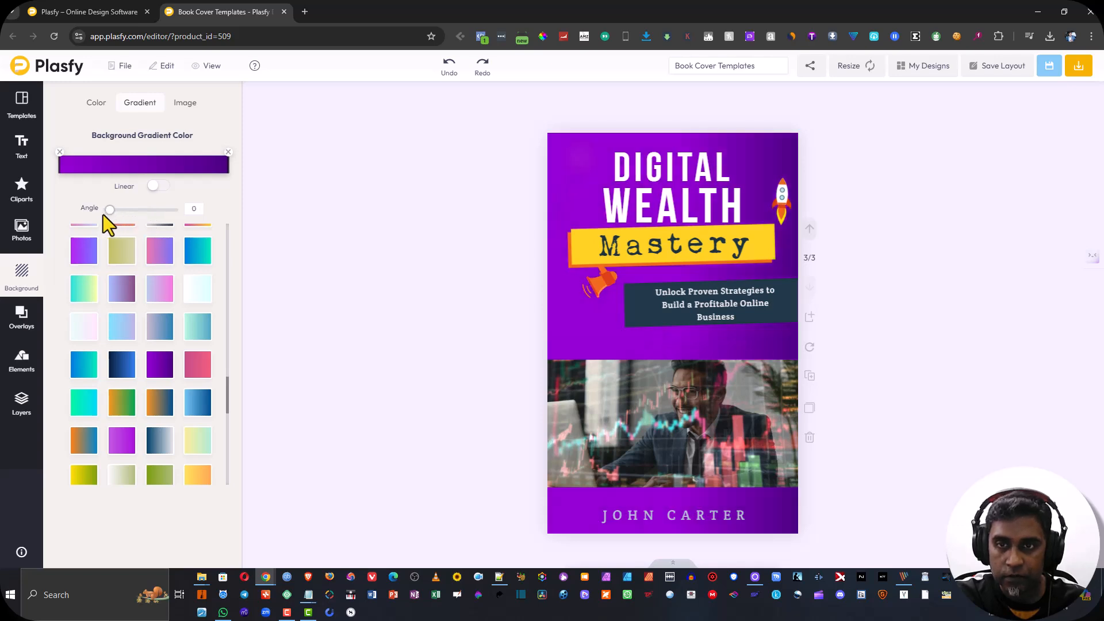
{"action": "left_click", "coordinate": [161, 187]}
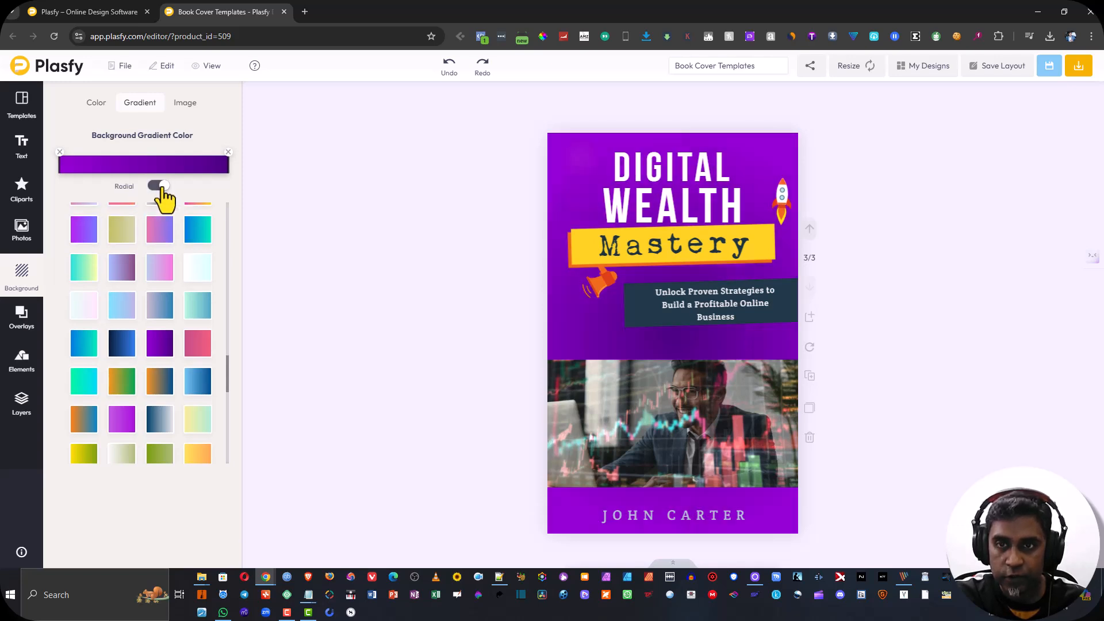
Step: Try a blue-to-purple gradient, then settle on a solid black background
{"action": "scroll", "coordinate": [130, 241], "scroll_direction": "up", "scroll_amount": 2}
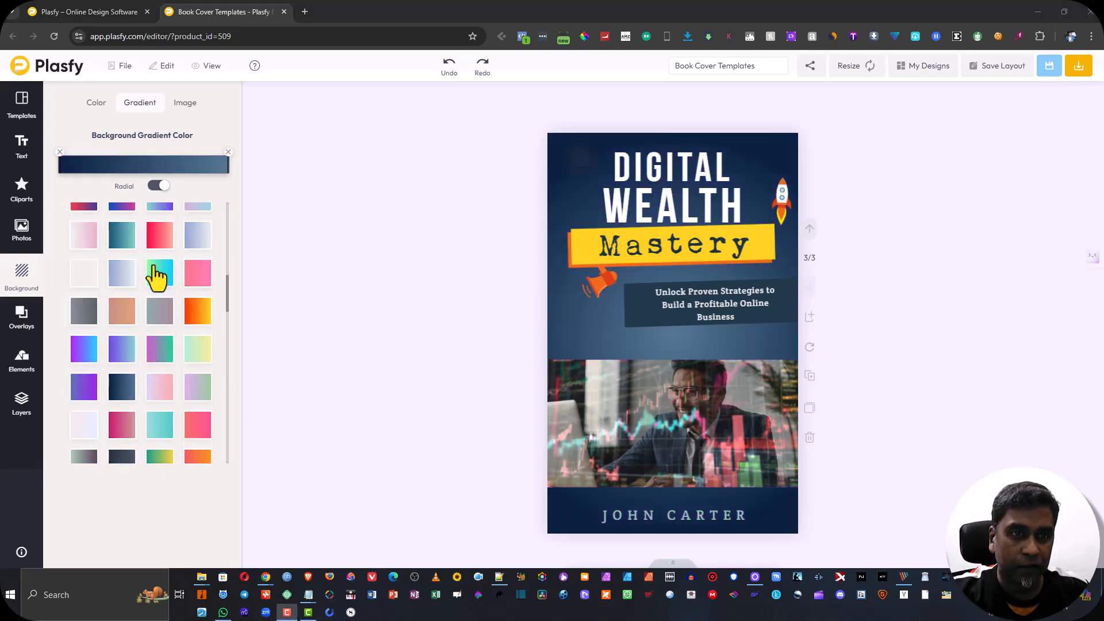
{"action": "scroll", "coordinate": [155, 275], "scroll_direction": "up", "scroll_amount": 4}
{"action": "left_click", "coordinate": [165, 245]}
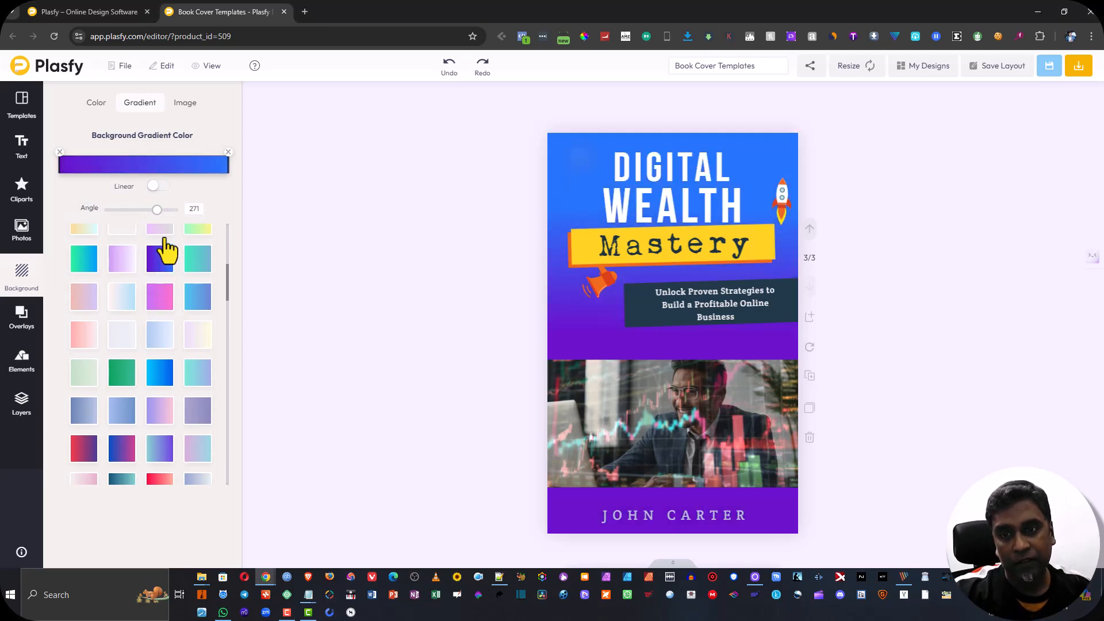
{"action": "left_click", "coordinate": [95, 104]}
{"action": "left_click", "coordinate": [217, 163]}
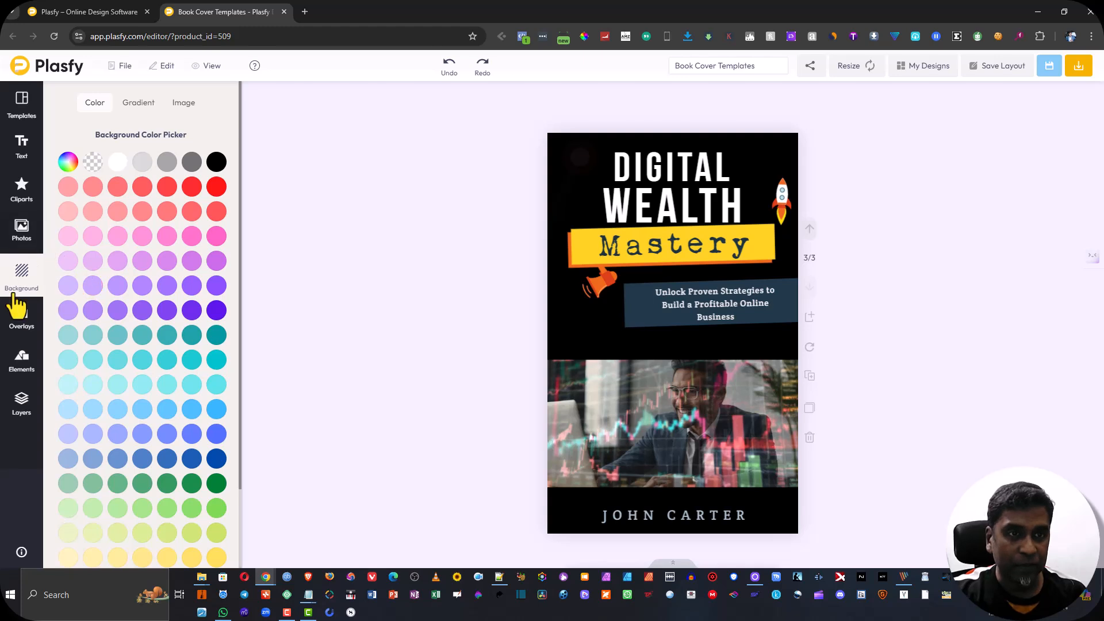
Step: Search elements for Money icons and place the gold dollar-coin on the photo's top-left
{"action": "left_click", "coordinate": [21, 362]}
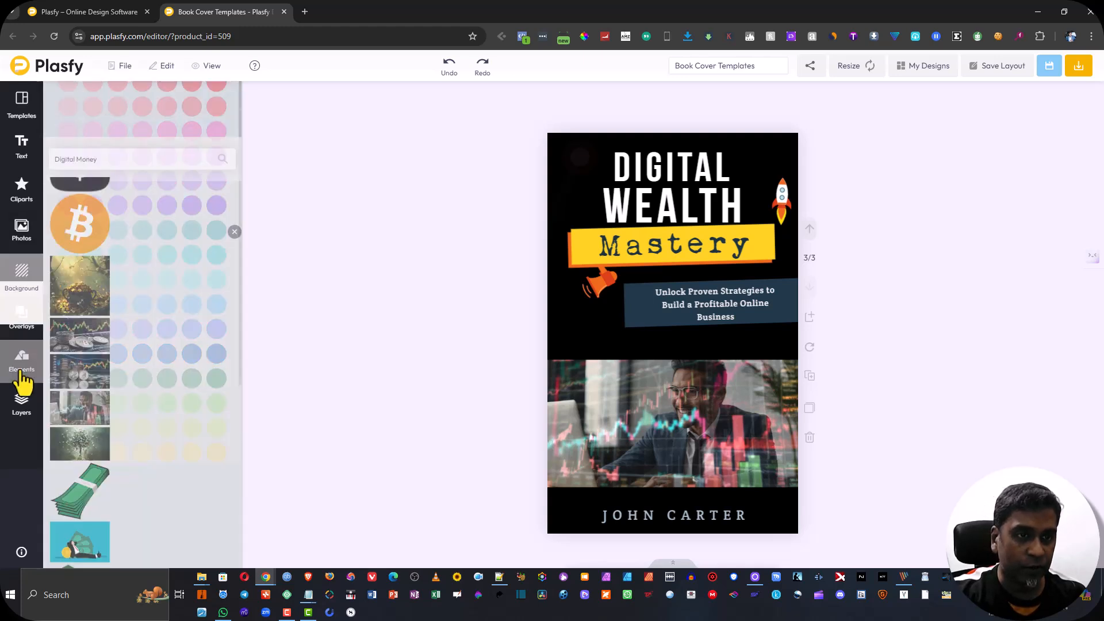
{"action": "left_click", "coordinate": [233, 146]}
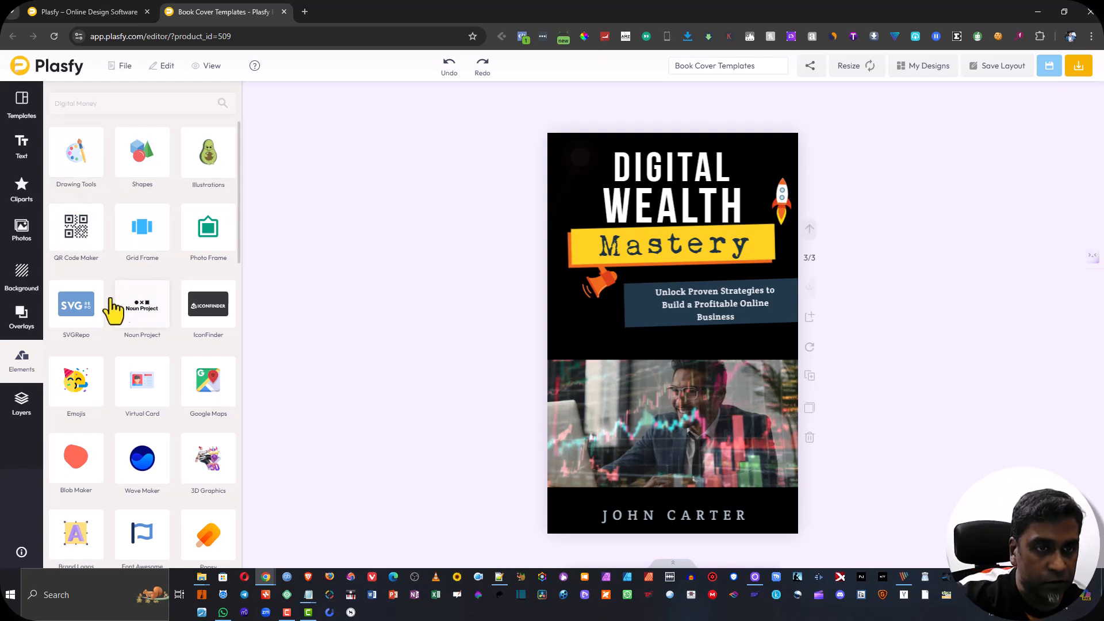
{"action": "left_click", "coordinate": [221, 307]}
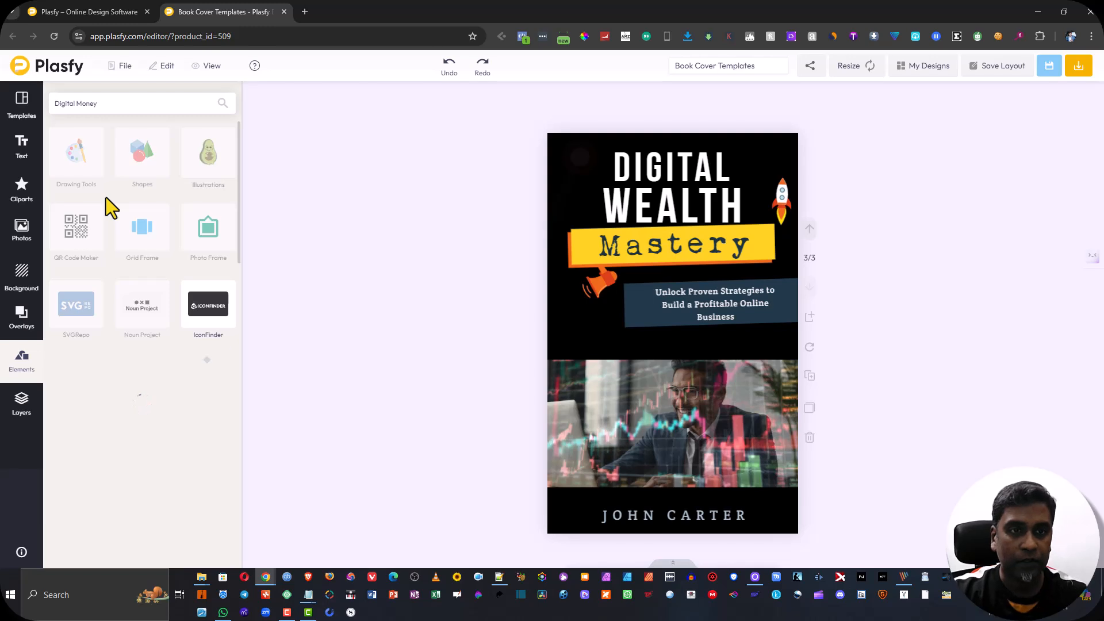
{"action": "left_click", "coordinate": [105, 107]}
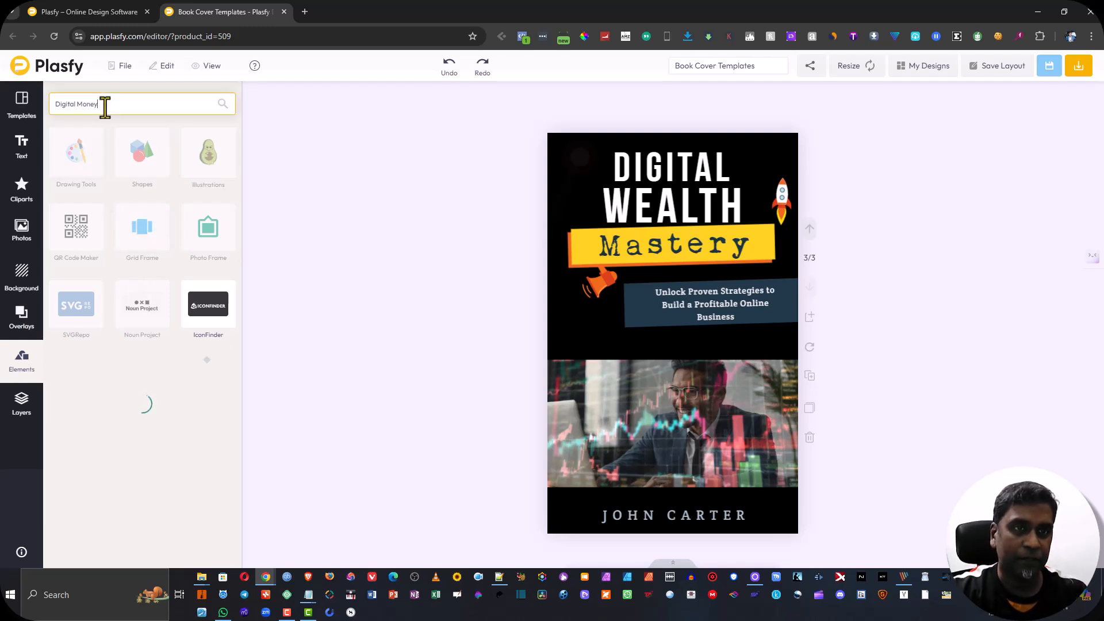
{"action": "key", "text": "ctrl+a"}
{"action": "type", "text": "M"}
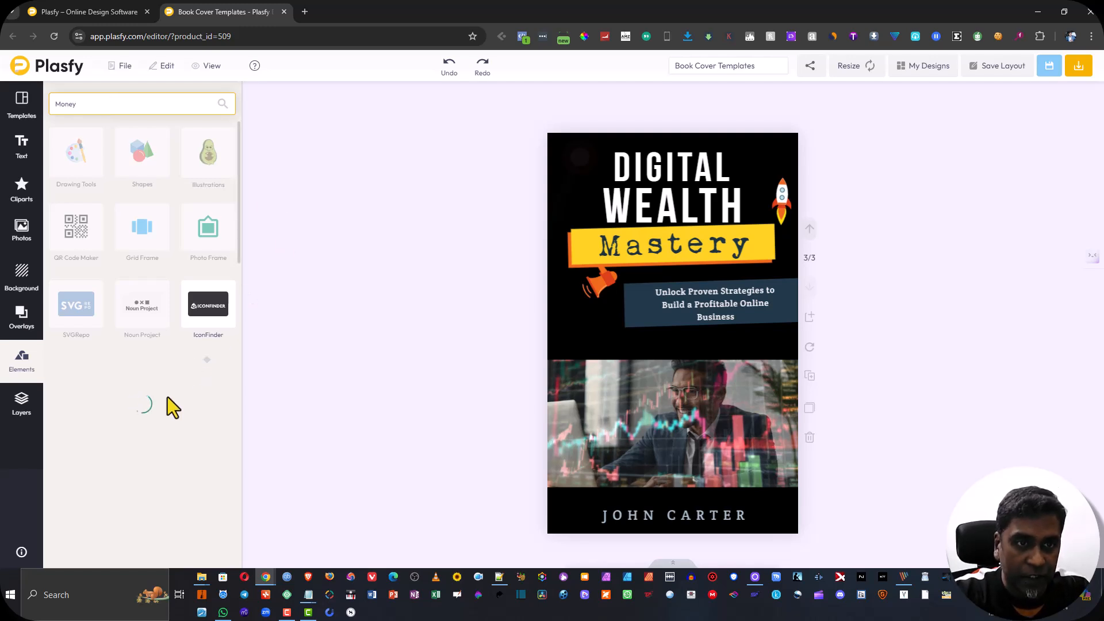
{"action": "scroll", "coordinate": [102, 394], "scroll_direction": "down", "scroll_amount": 4}
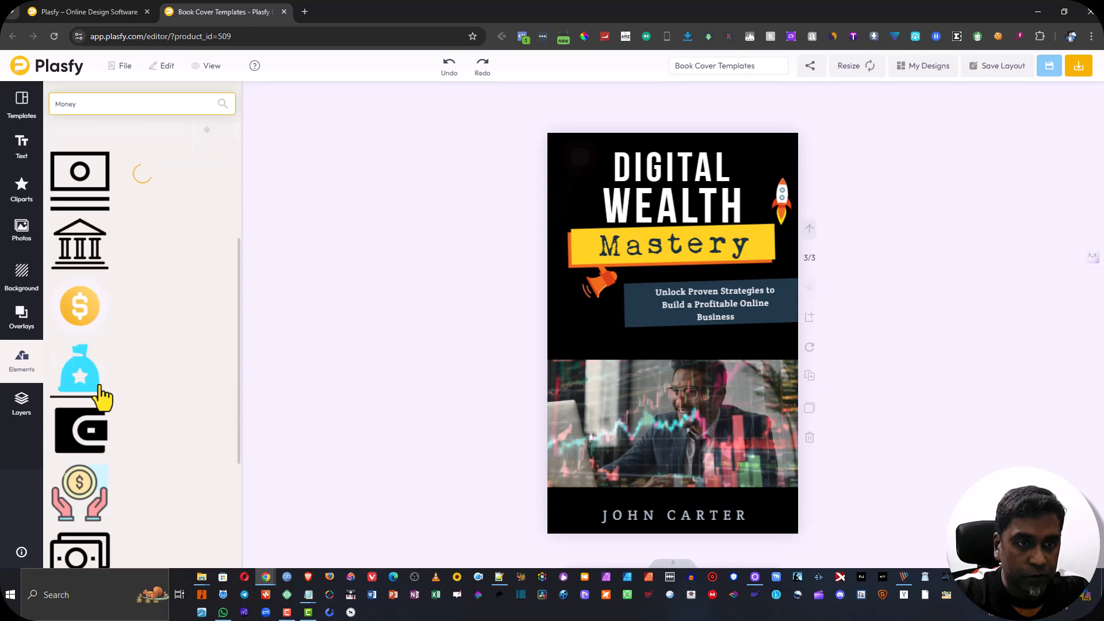
{"action": "left_click", "coordinate": [81, 310]}
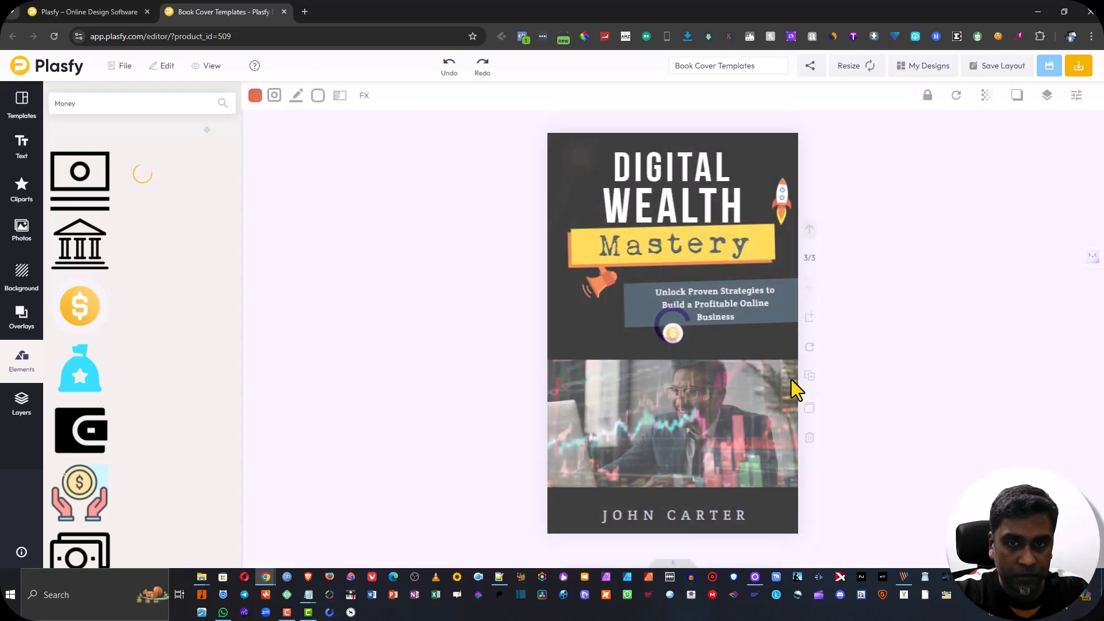
{"action": "left_click_drag", "start_coordinate": [674, 343], "coordinate": [581, 385]}
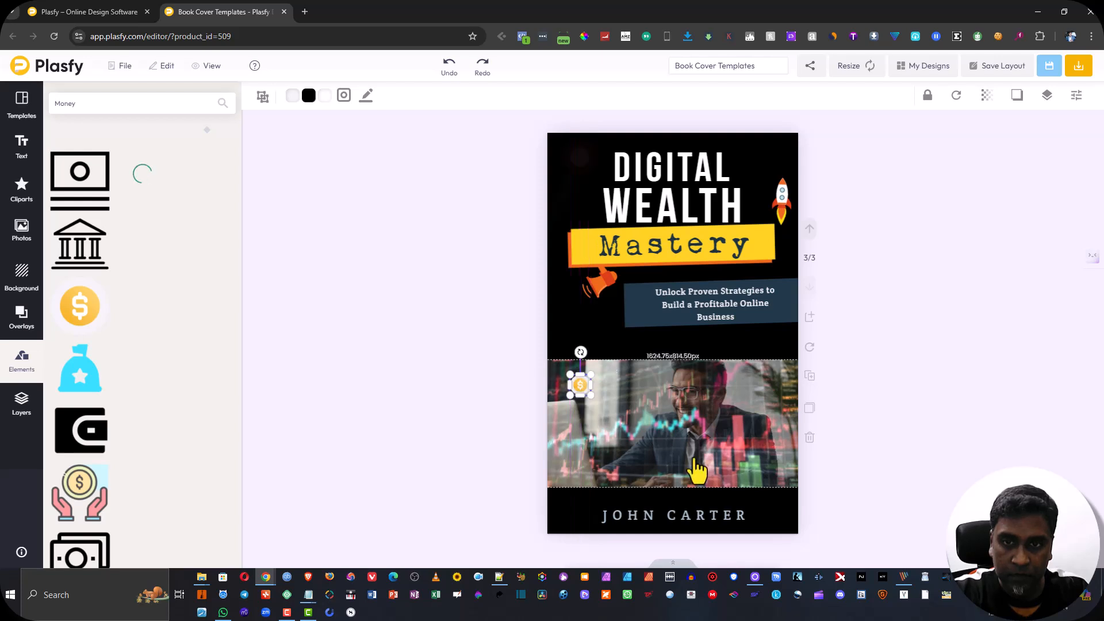
{"action": "left_click", "coordinate": [565, 322]}
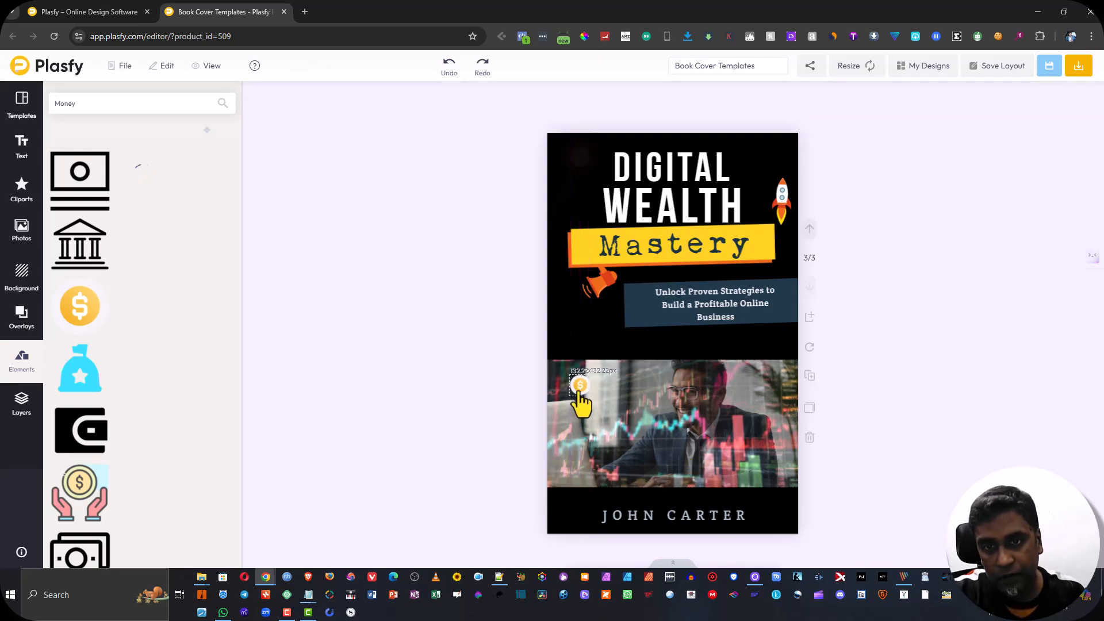
{"action": "left_click", "coordinate": [579, 388]}
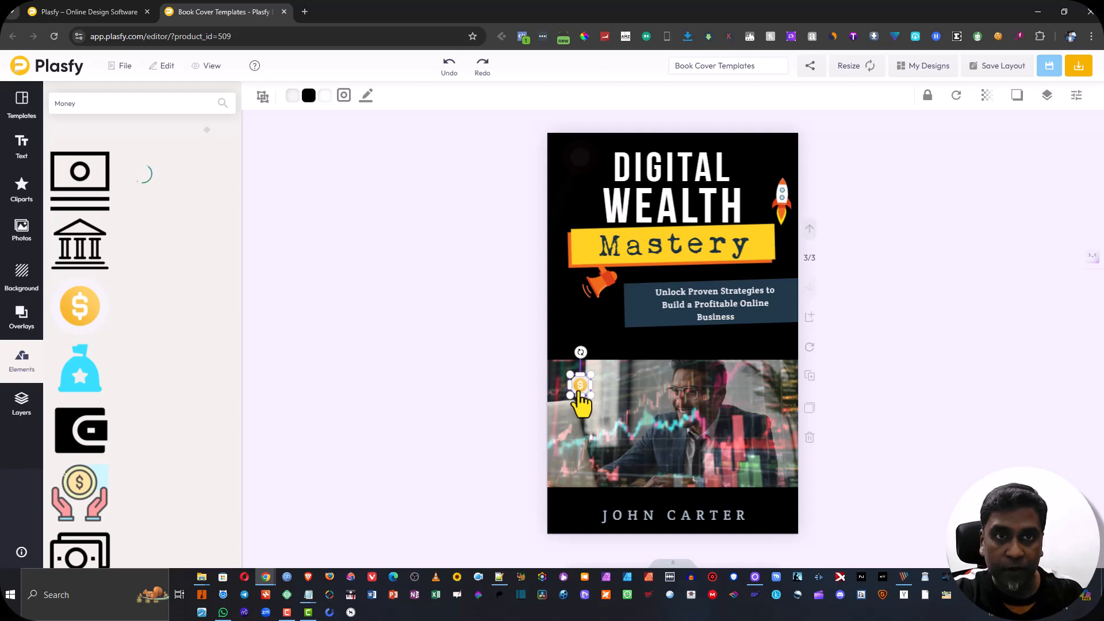
Step: Duplicate the gold coin several times, spreading copies across the photo toward the bottom middle
{"action": "right_click", "coordinate": [581, 386]}
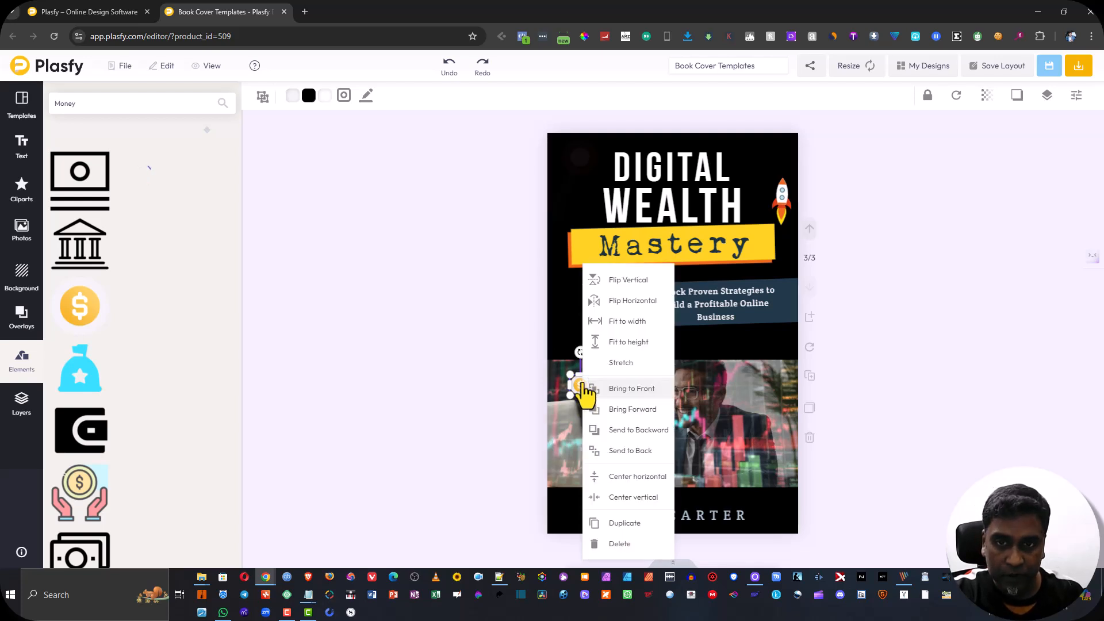
{"action": "left_click", "coordinate": [627, 523]}
{"action": "left_click_drag", "start_coordinate": [587, 382], "coordinate": [638, 410]}
{"action": "right_click", "coordinate": [602, 440]}
{"action": "left_click", "coordinate": [655, 521]}
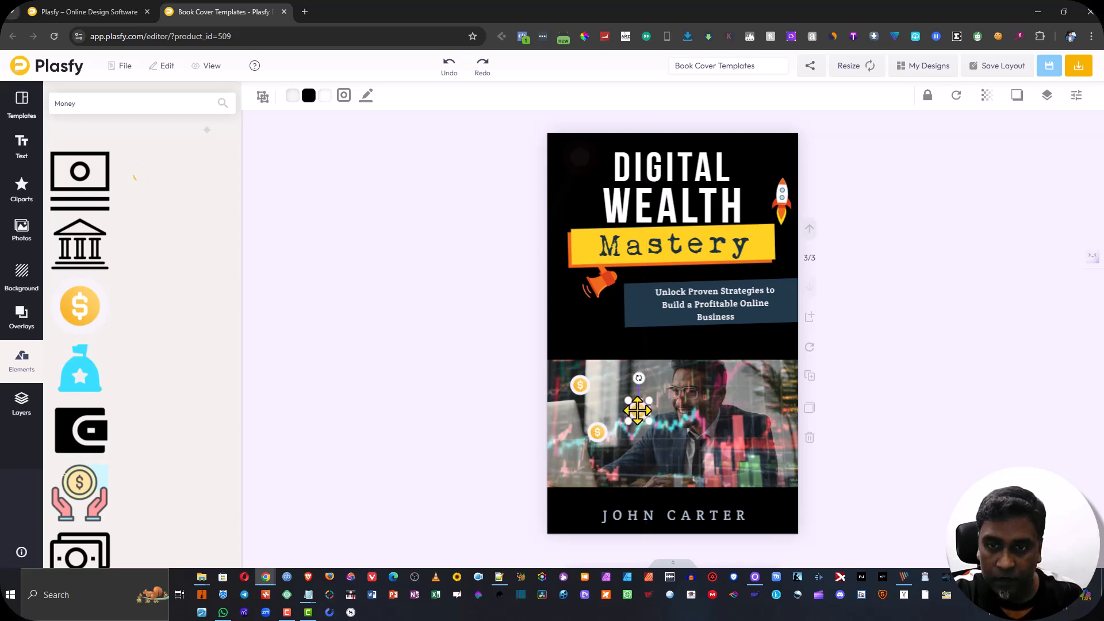
{"action": "right_click", "coordinate": [637, 413]}
{"action": "left_click", "coordinate": [701, 529]}
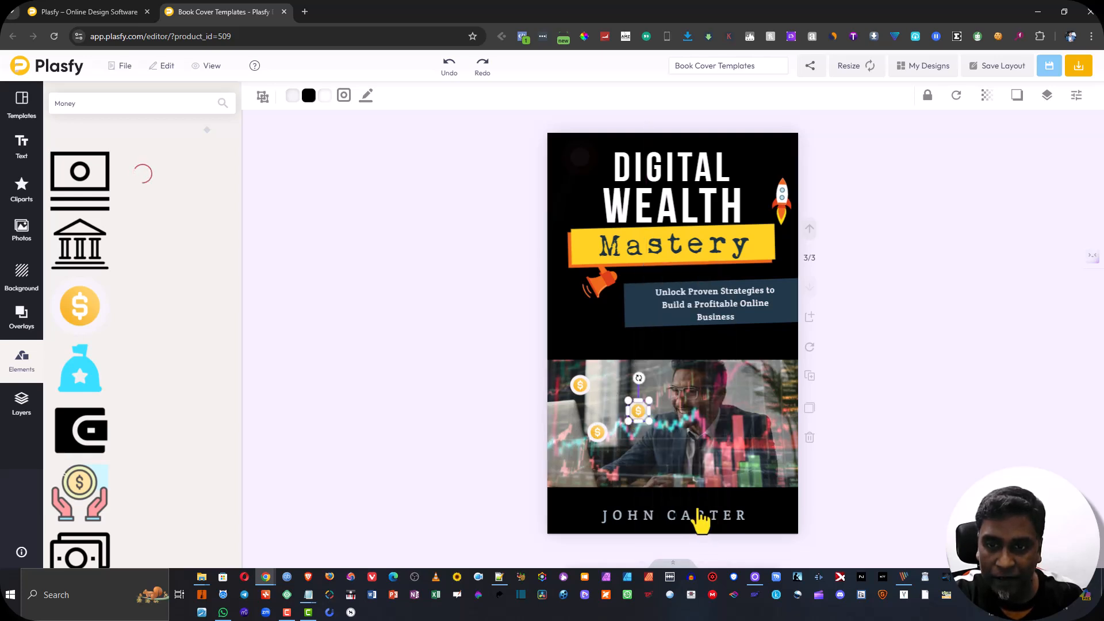
{"action": "left_click_drag", "start_coordinate": [653, 429], "coordinate": [702, 474]}
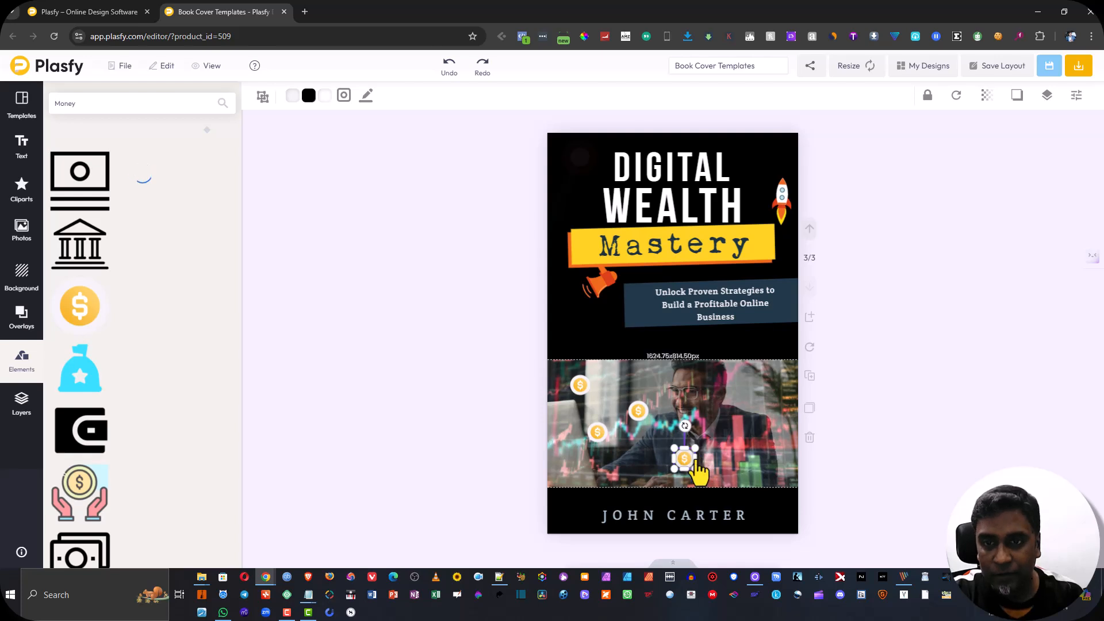
Step: Add one more coin on the photo's right side and save the design
{"action": "right_click", "coordinate": [696, 463]}
{"action": "left_click", "coordinate": [727, 526]}
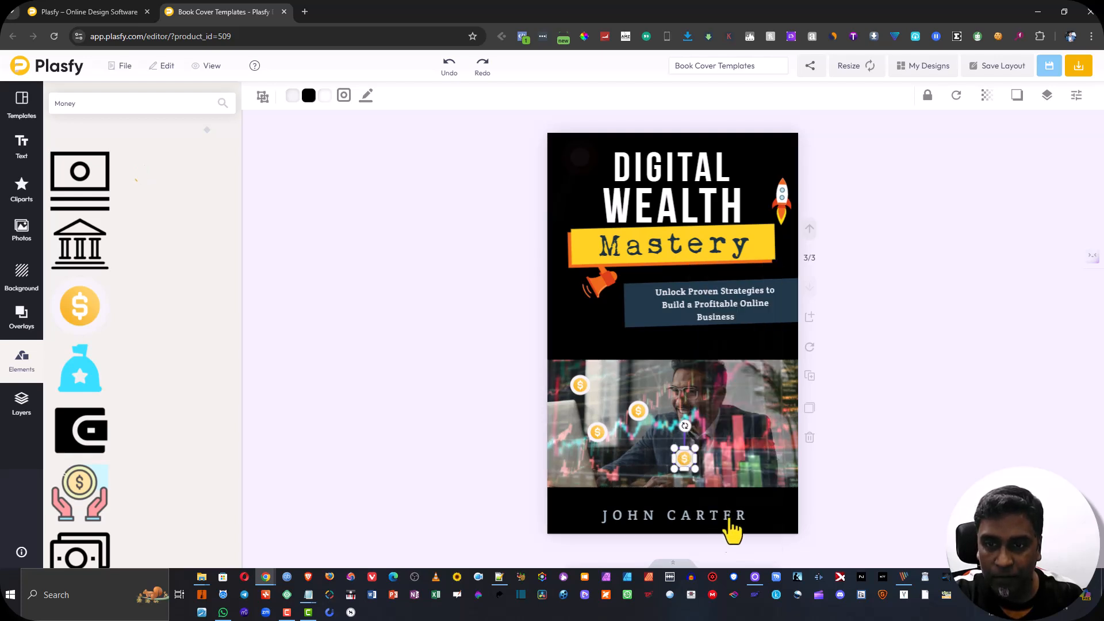
{"action": "left_click_drag", "start_coordinate": [687, 463], "coordinate": [739, 429]}
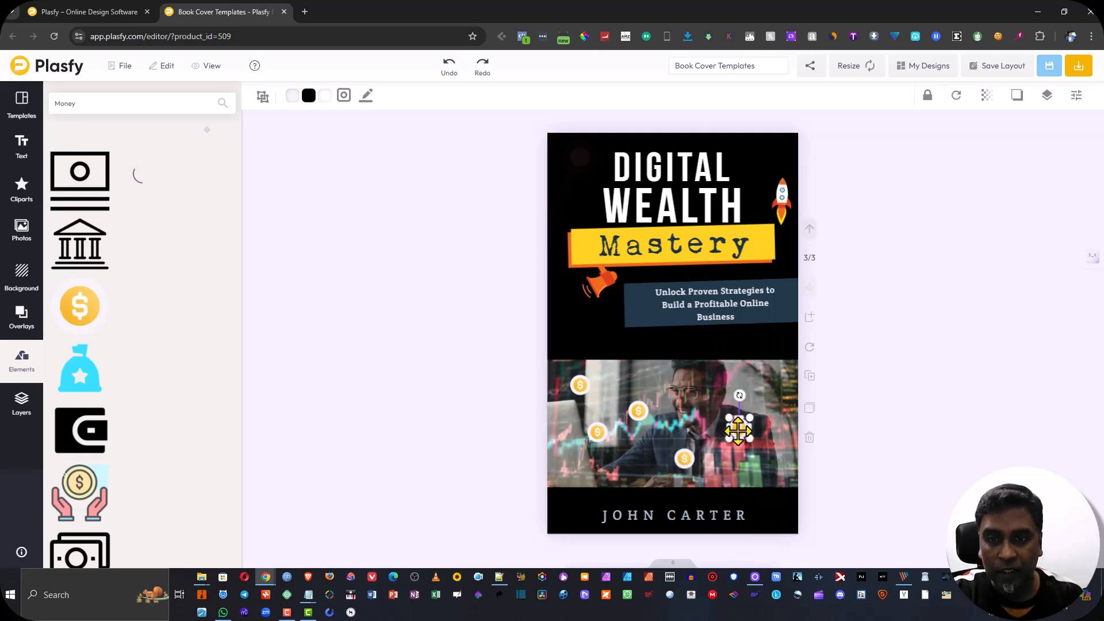
{"action": "left_click", "coordinate": [508, 351]}
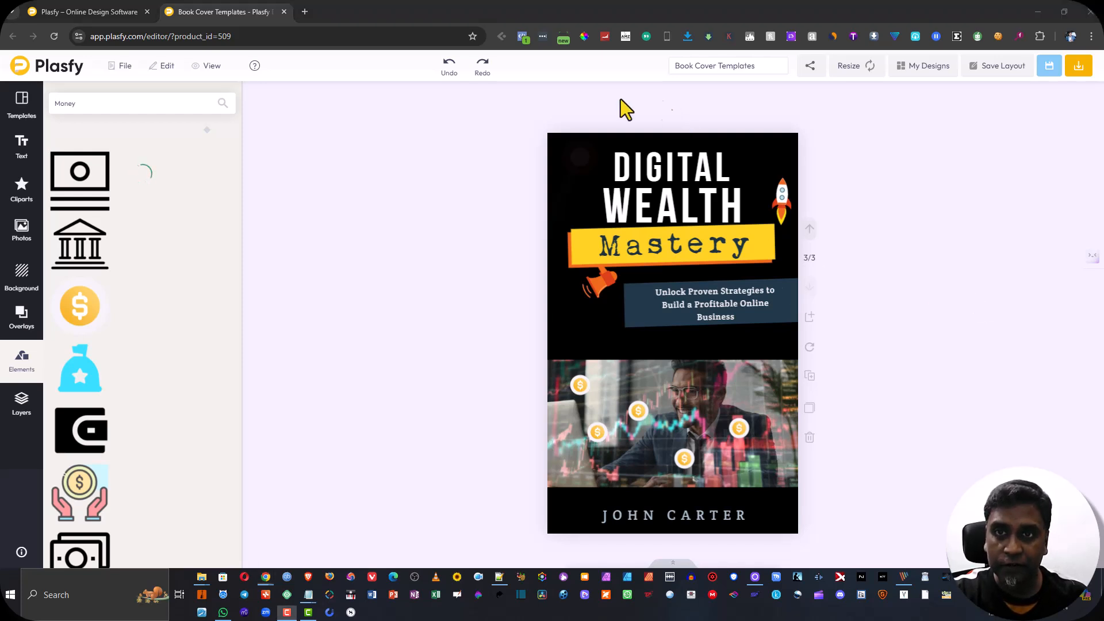
{"action": "left_click", "coordinate": [1050, 73]}
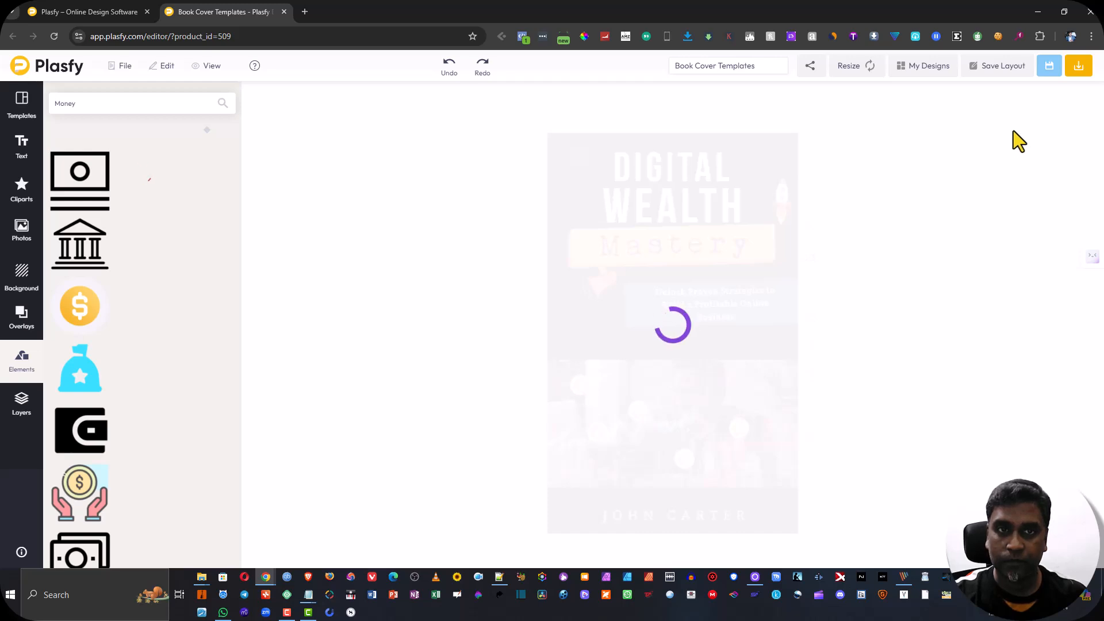
Step: Download only page 3 as the PNG Book Cover Templates.png
{"action": "left_click", "coordinate": [1078, 68]}
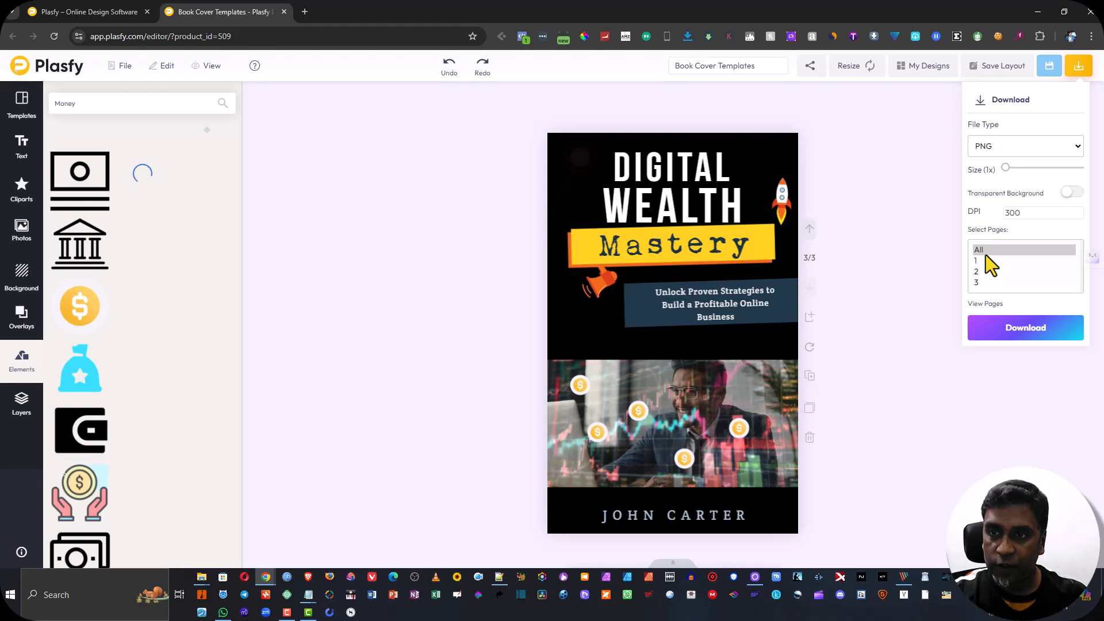
{"action": "left_click", "coordinate": [976, 283]}
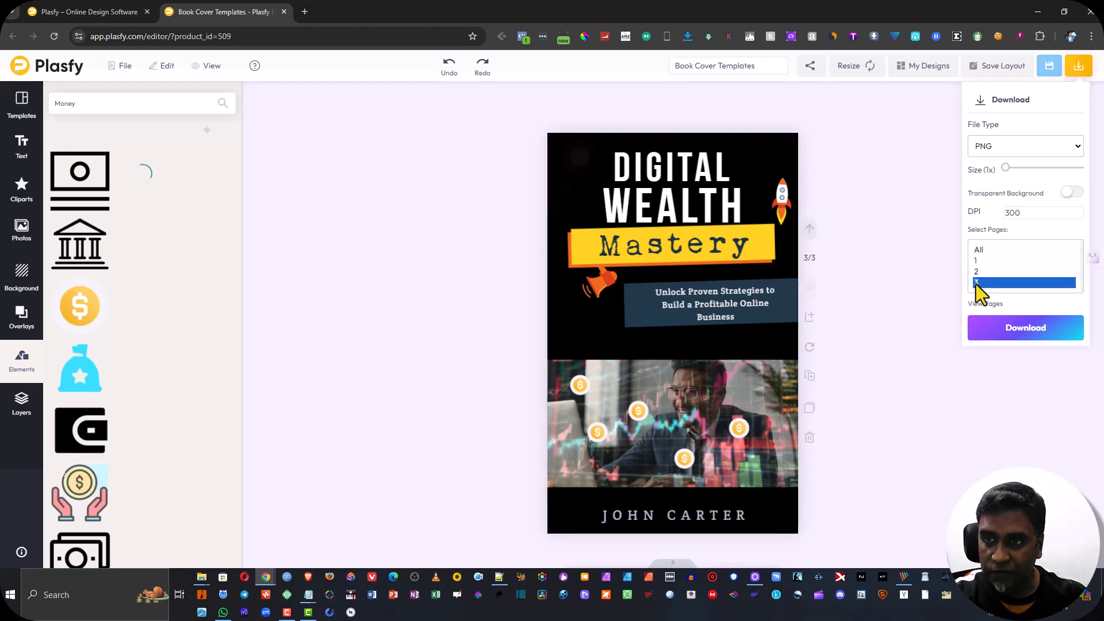
{"action": "left_click", "coordinate": [1033, 333]}
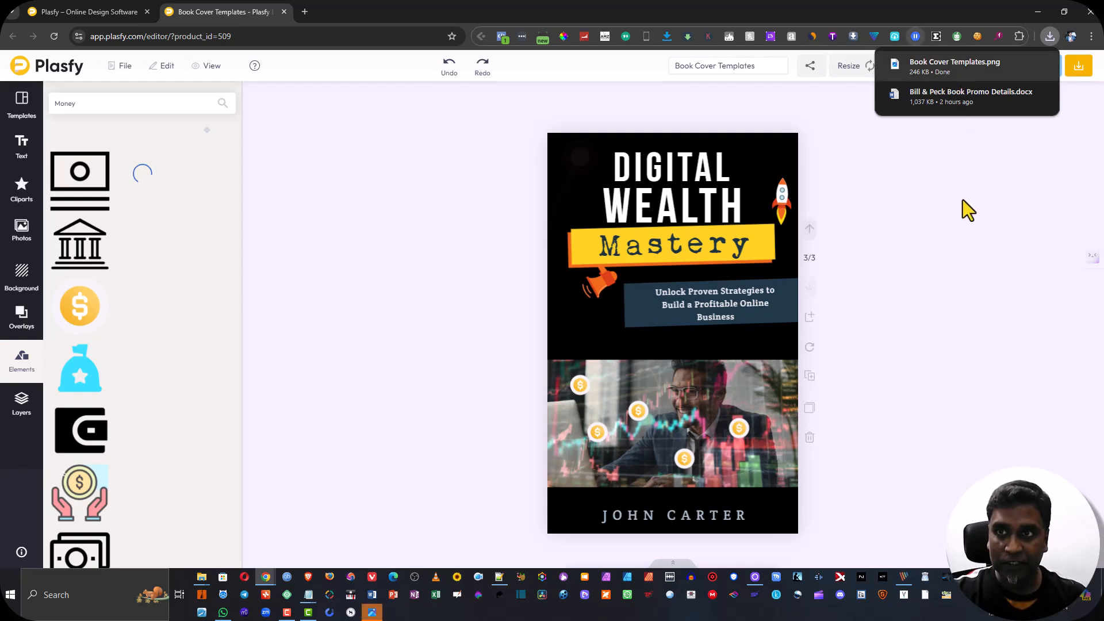
Step: Open the downloaded Book Cover Templates.png from Chrome's downloads to view it in Photos
{"action": "left_click", "coordinate": [1050, 37]}
{"action": "left_click", "coordinate": [965, 86]}
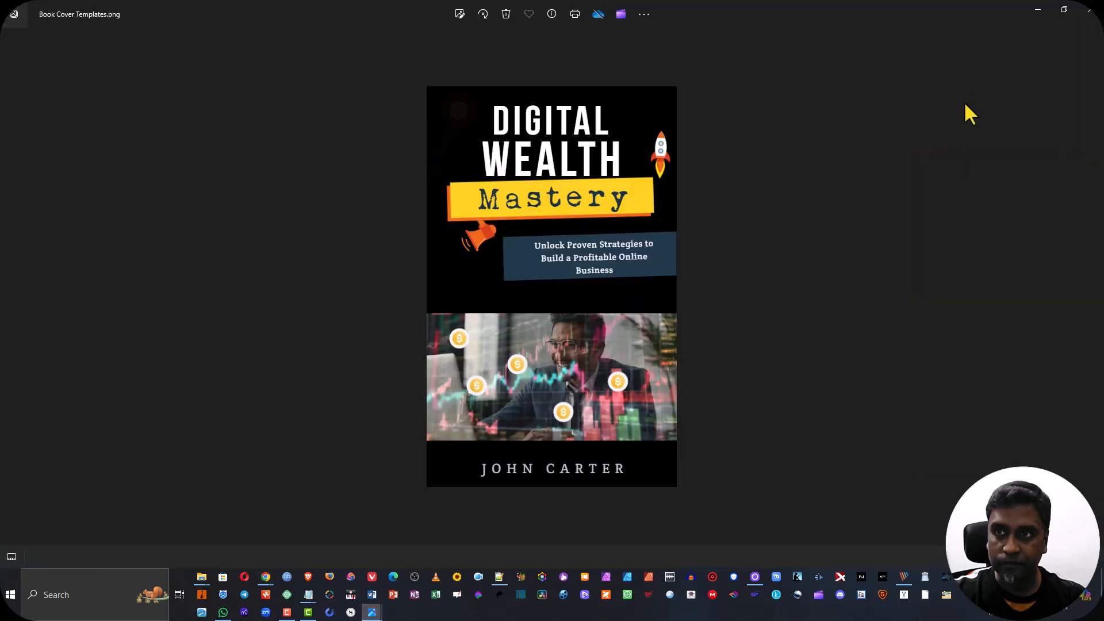